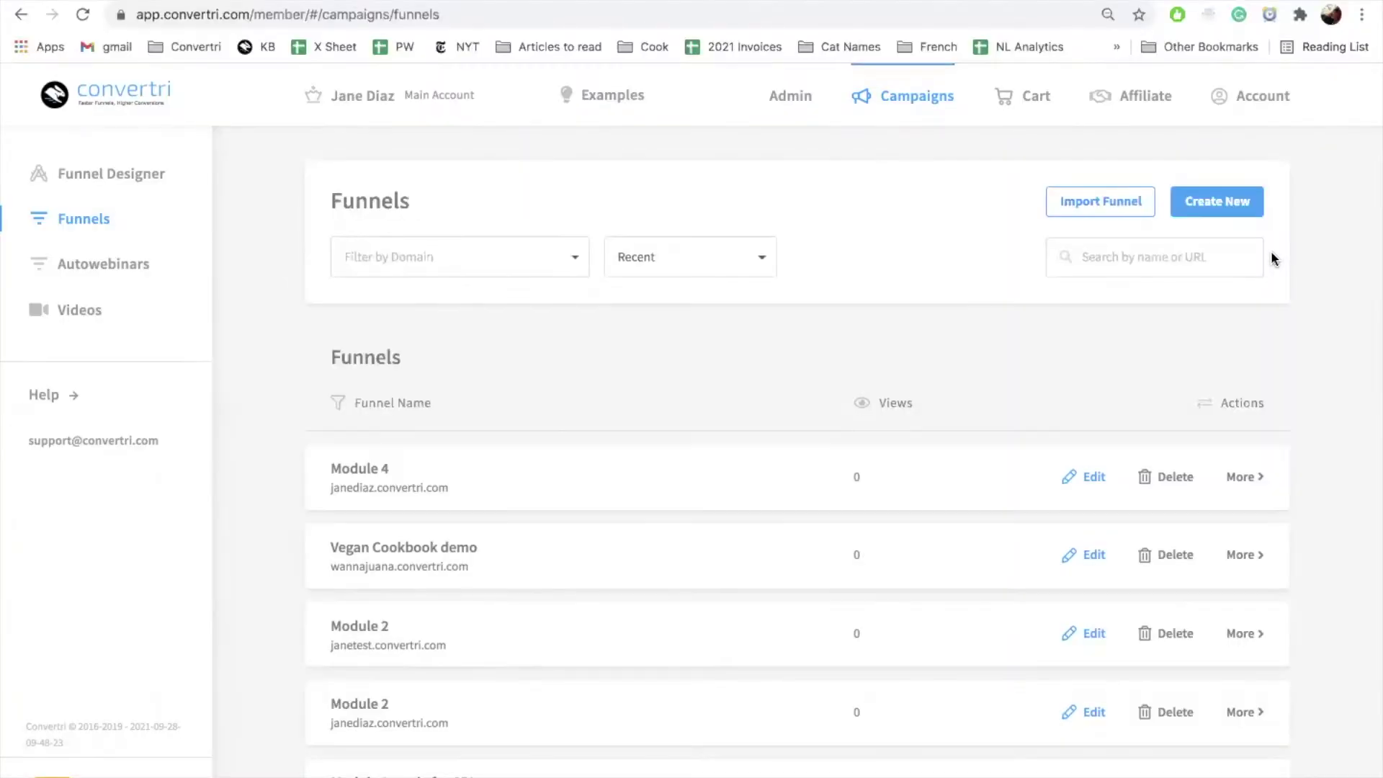
# Paste the shared funnel code into Import Funnel and import it into the templates library
pyautogui.click(1096, 204)
pyautogui.click(620, 322)
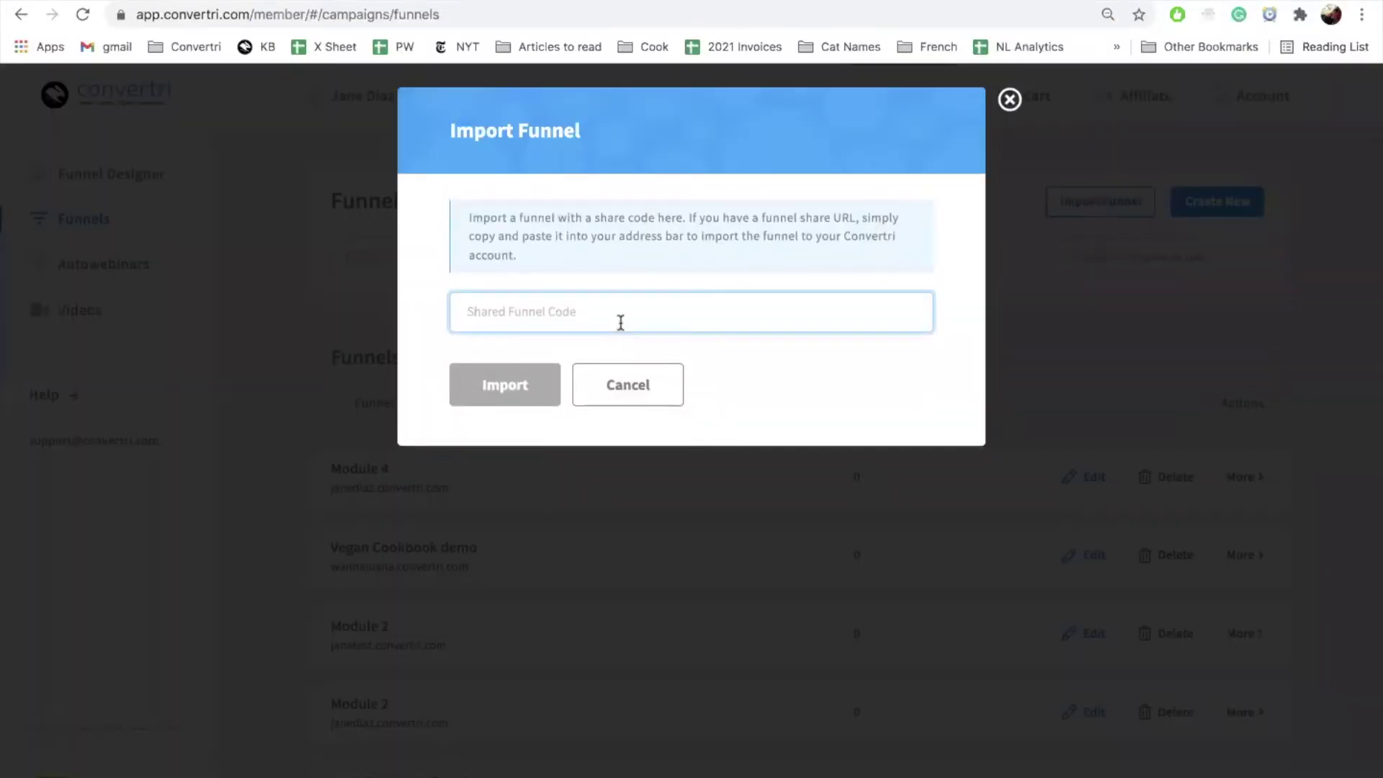
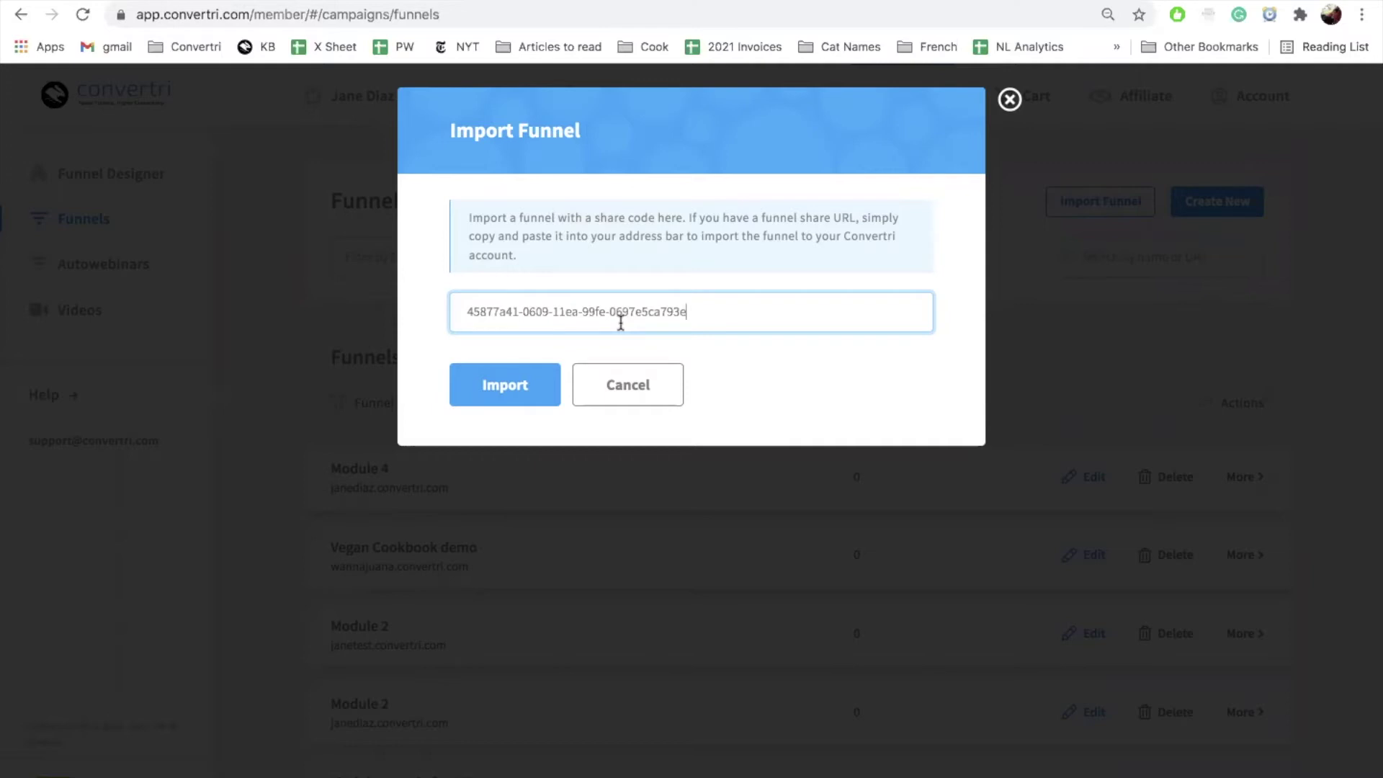
pyautogui.click(527, 383)
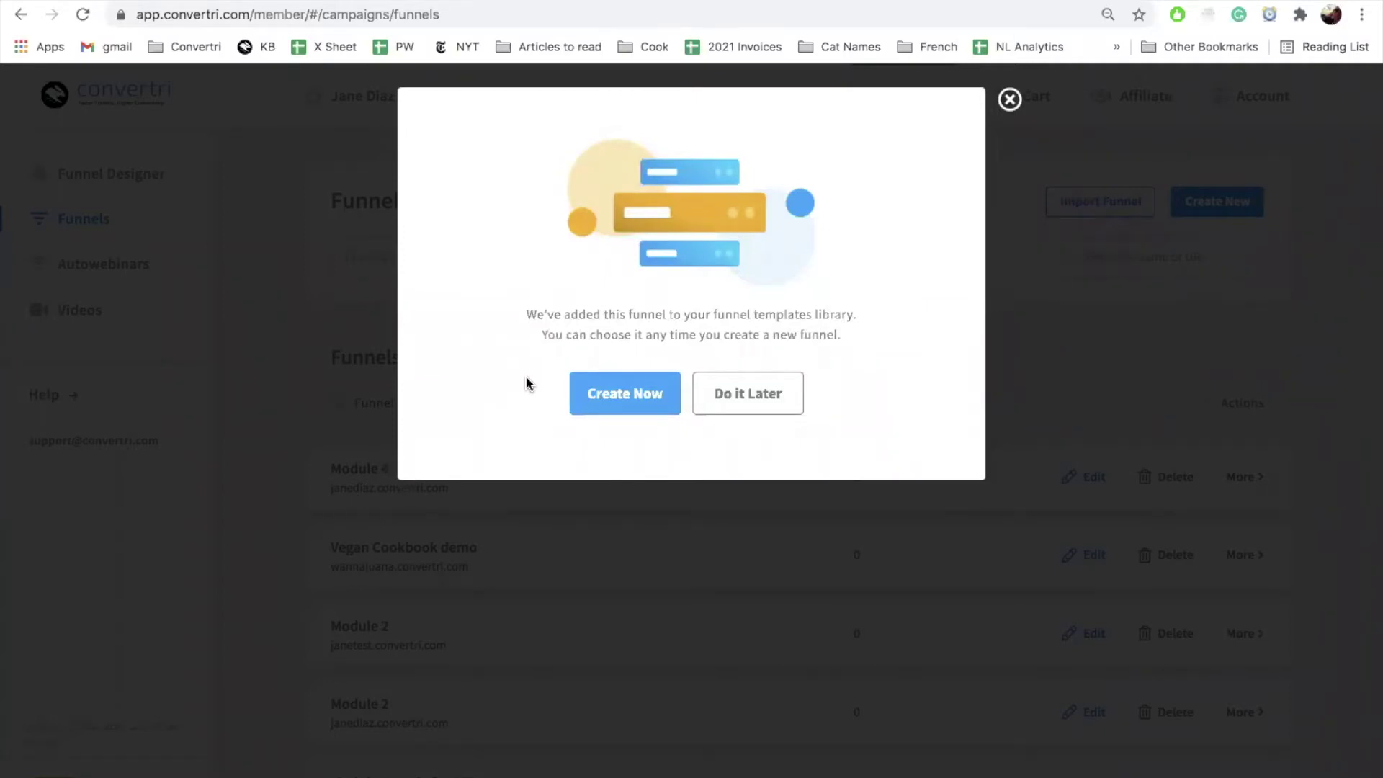
# Create the Module 5 funnel from the imported template on the chosen domain
pyautogui.click(642, 410)
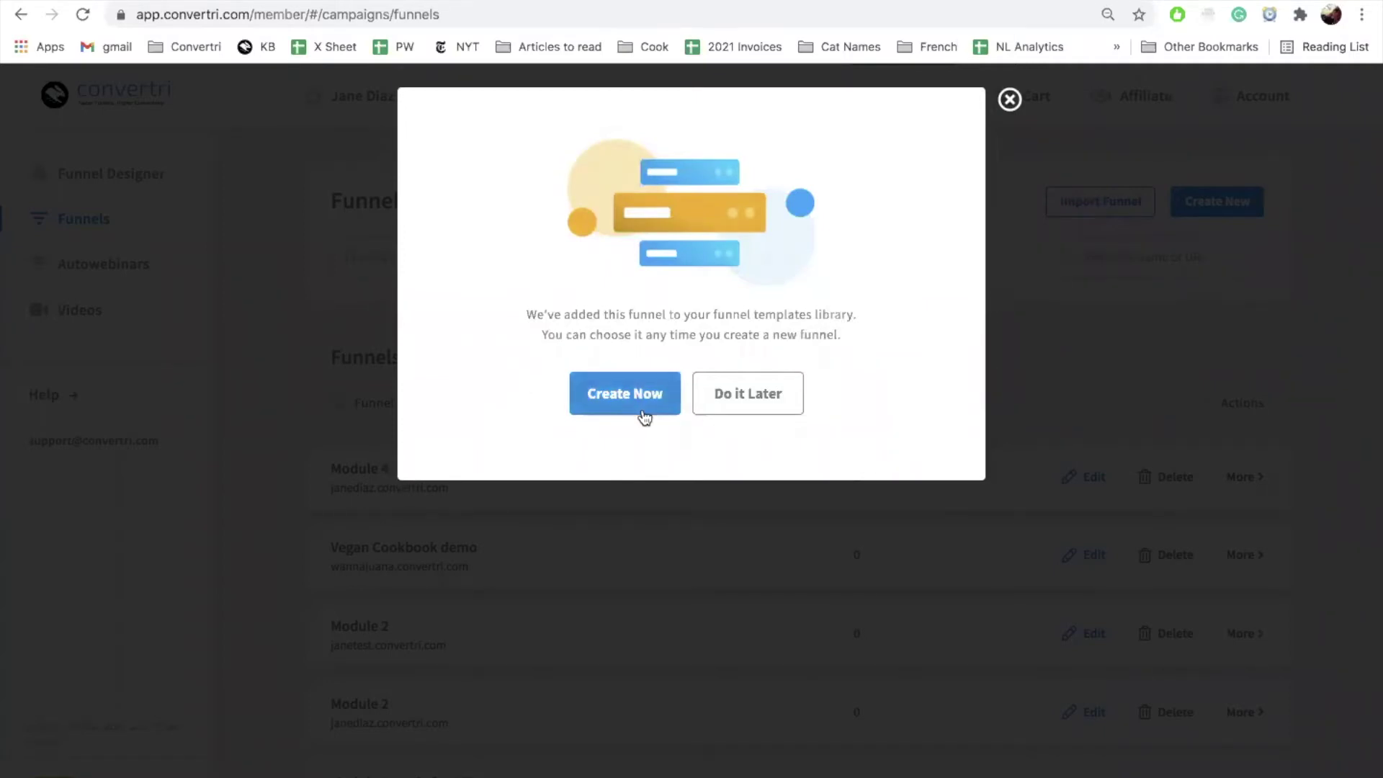
pyautogui.click(565, 279)
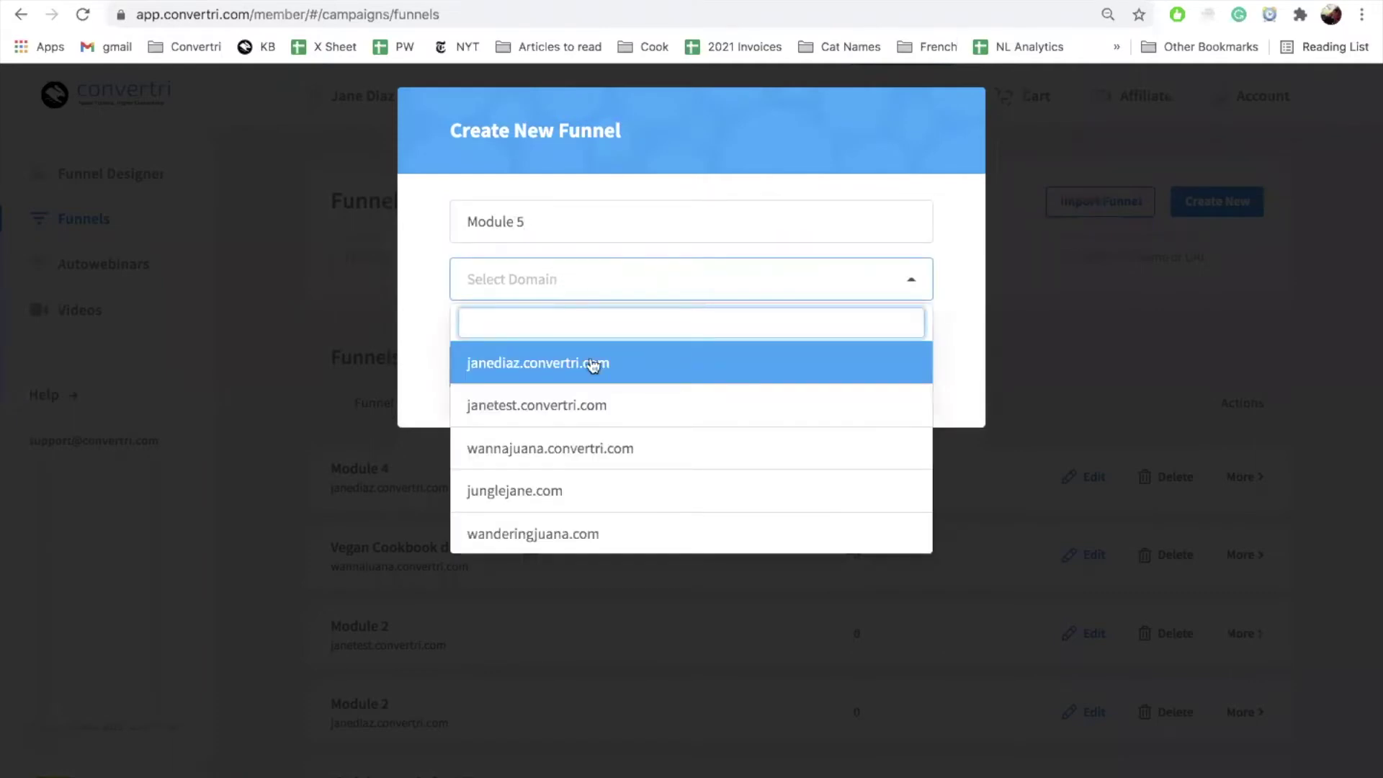
pyautogui.click(596, 383)
pyautogui.click(519, 380)
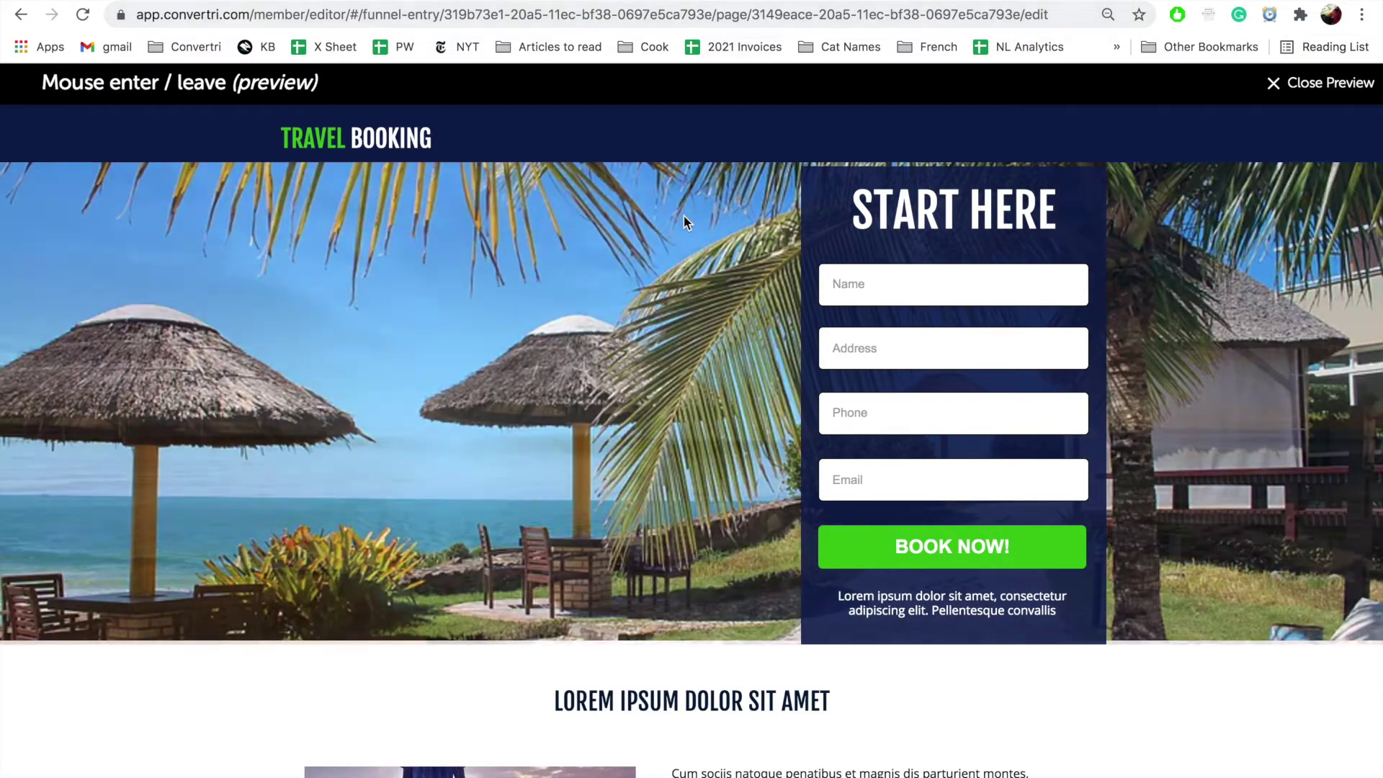
# Preview the Mouse enter / leave page, then close it to return to the Module 5 pages list
pyautogui.moveTo(684, 216)
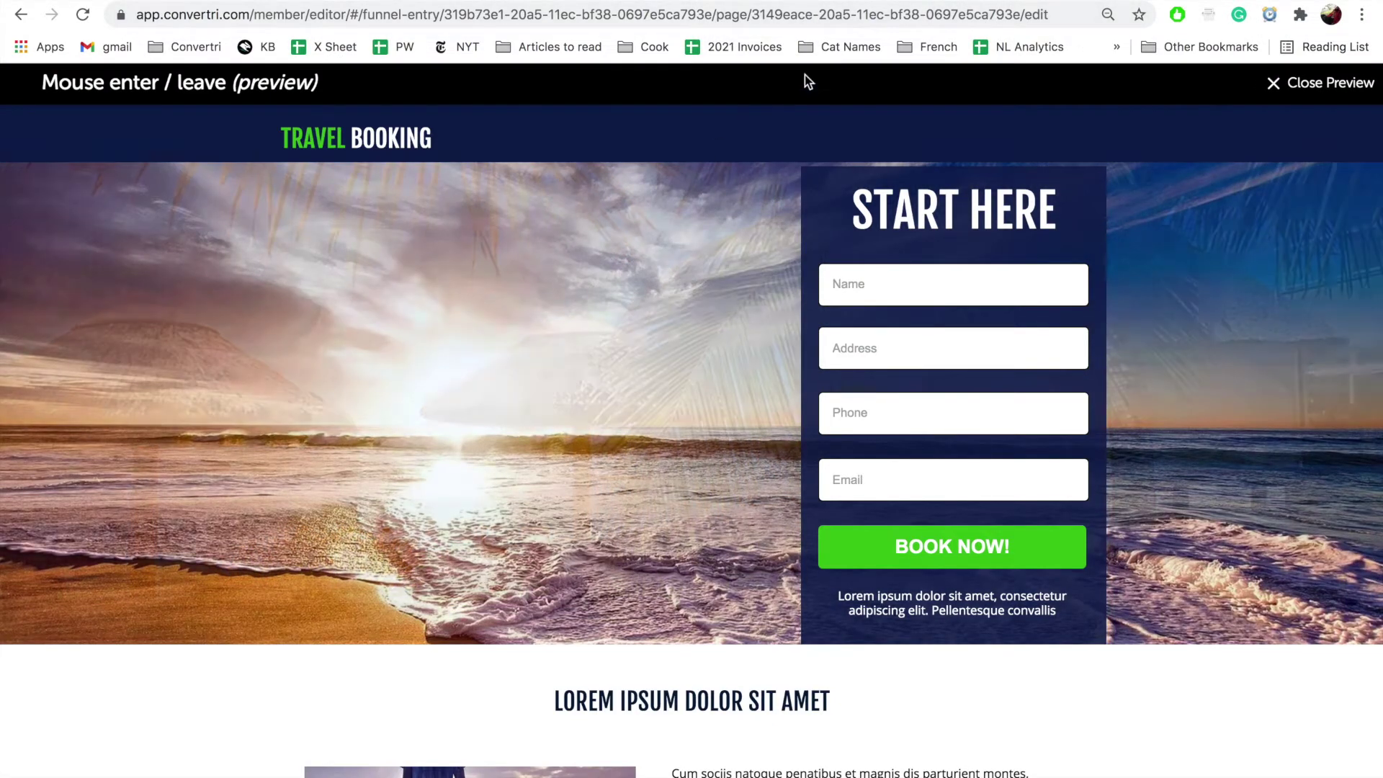
pyautogui.moveTo(863, 44)
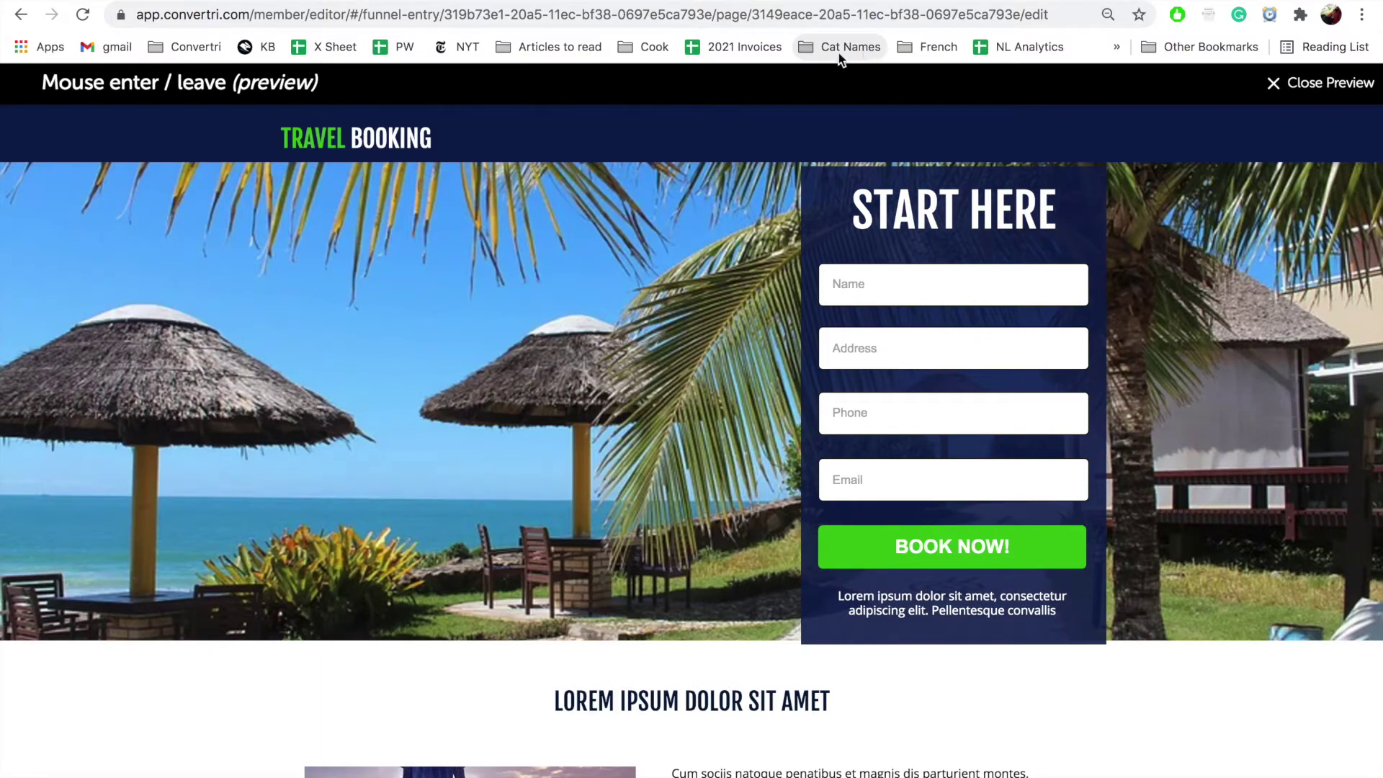
pyautogui.moveTo(635, 245)
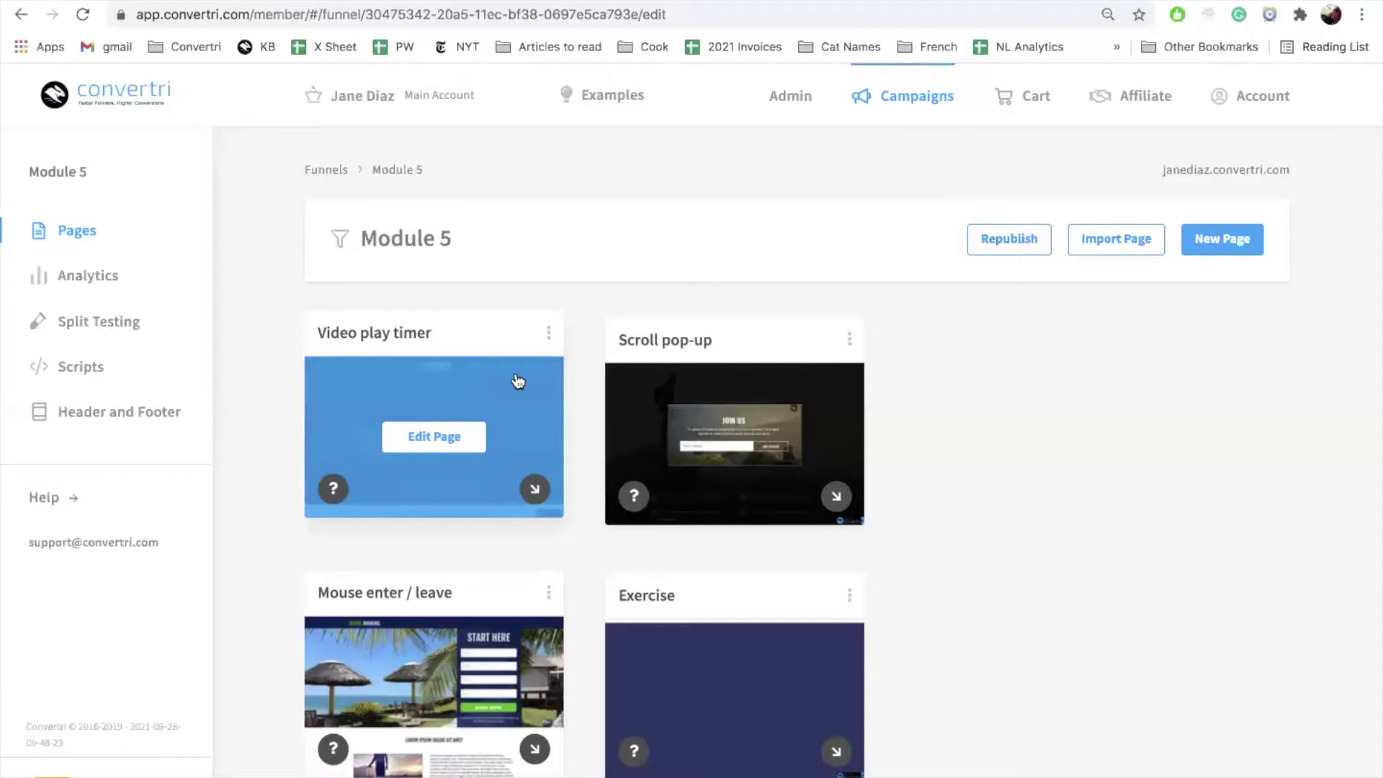
# Open the Scroll pop-up page card in the editor with Edit Page
pyautogui.scroll(-2, 1043, 509)
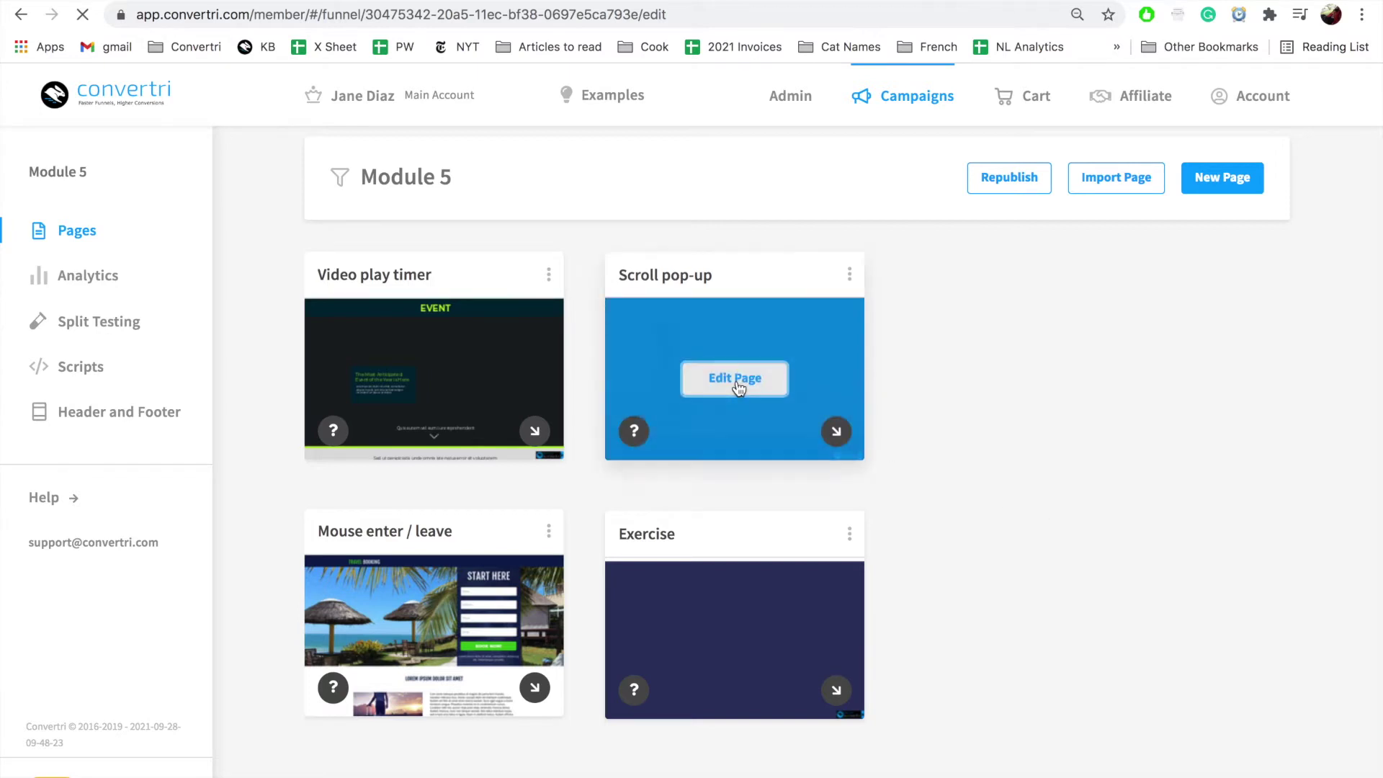
pyautogui.click(737, 384)
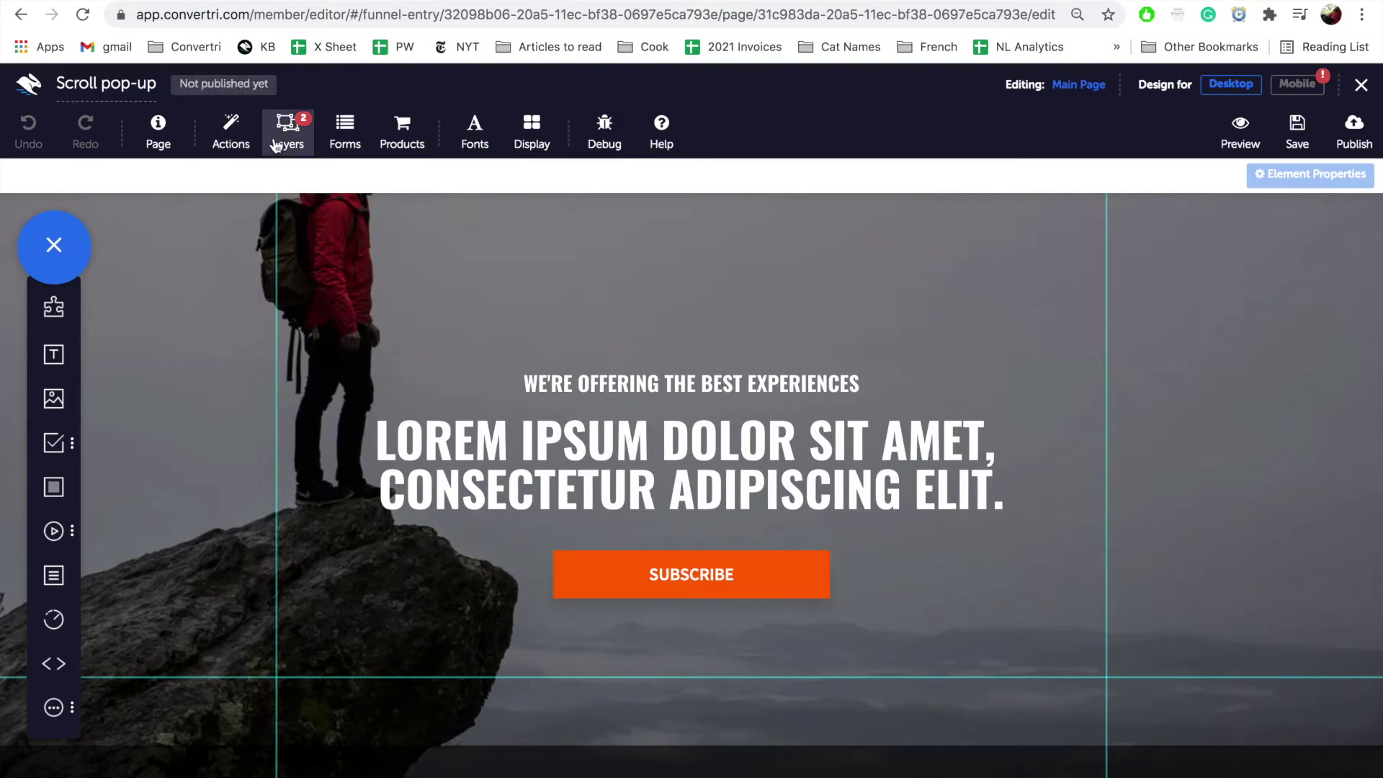
# In Layers, select the Pop-up layer and switch its Start from Visible to Hidden
pyautogui.click(276, 146)
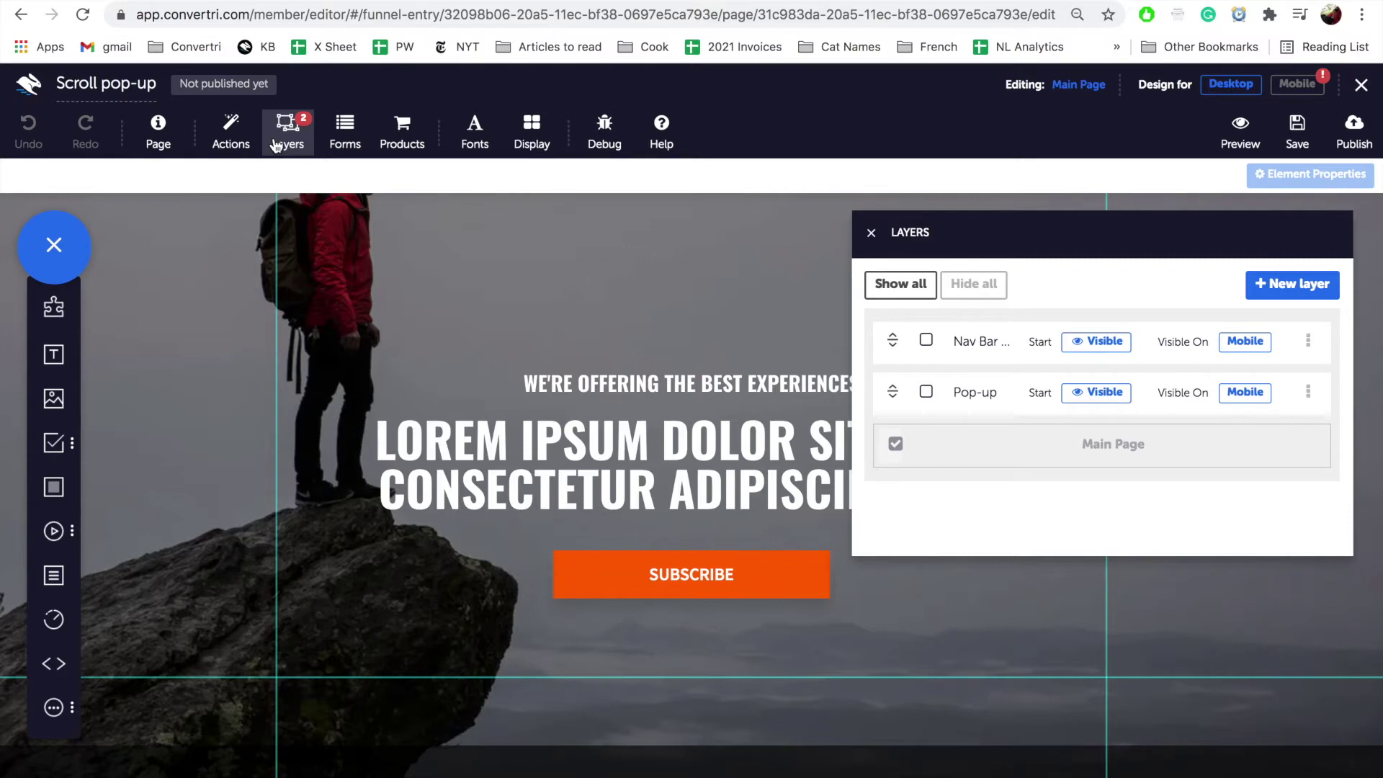
pyautogui.click(925, 395)
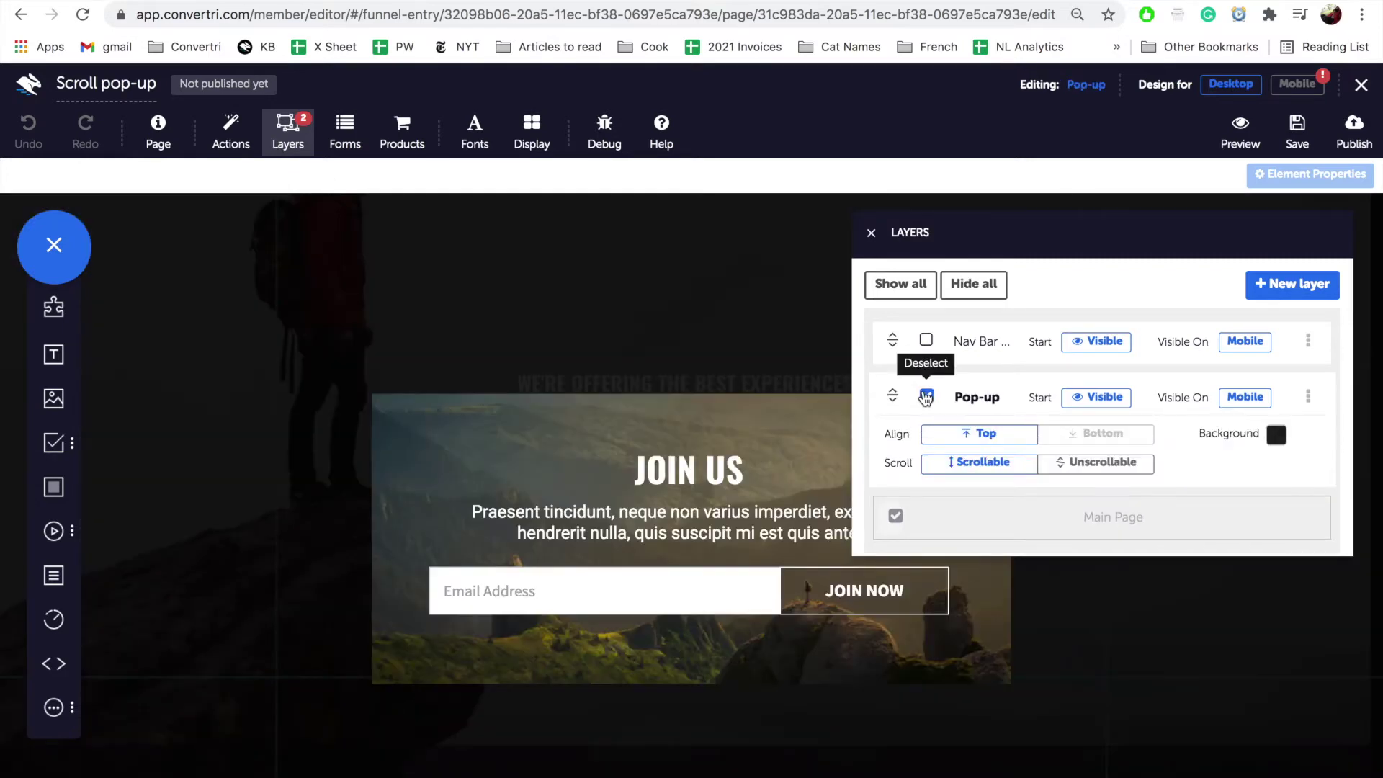
pyautogui.click(1084, 400)
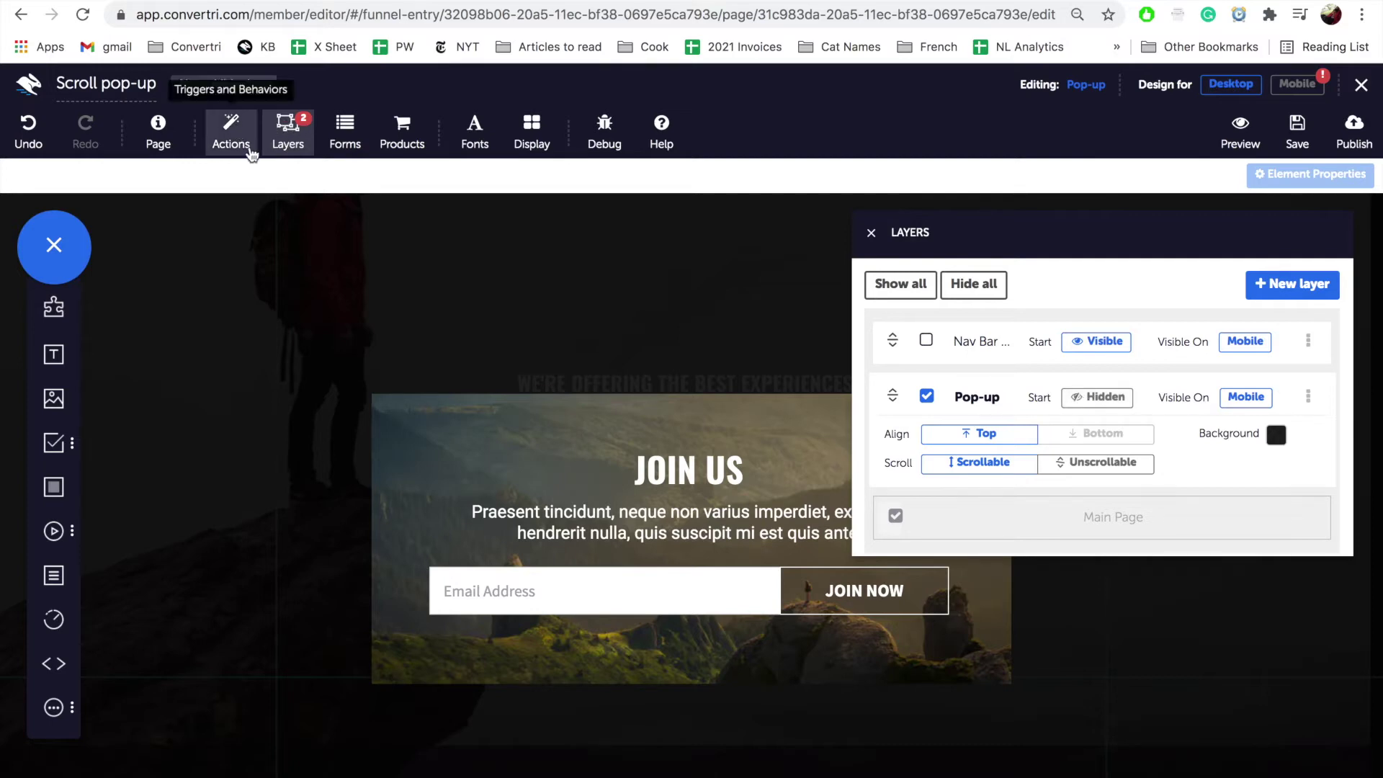
# Add a new page event triggered when the page is 50% scrolled
pyautogui.click(251, 153)
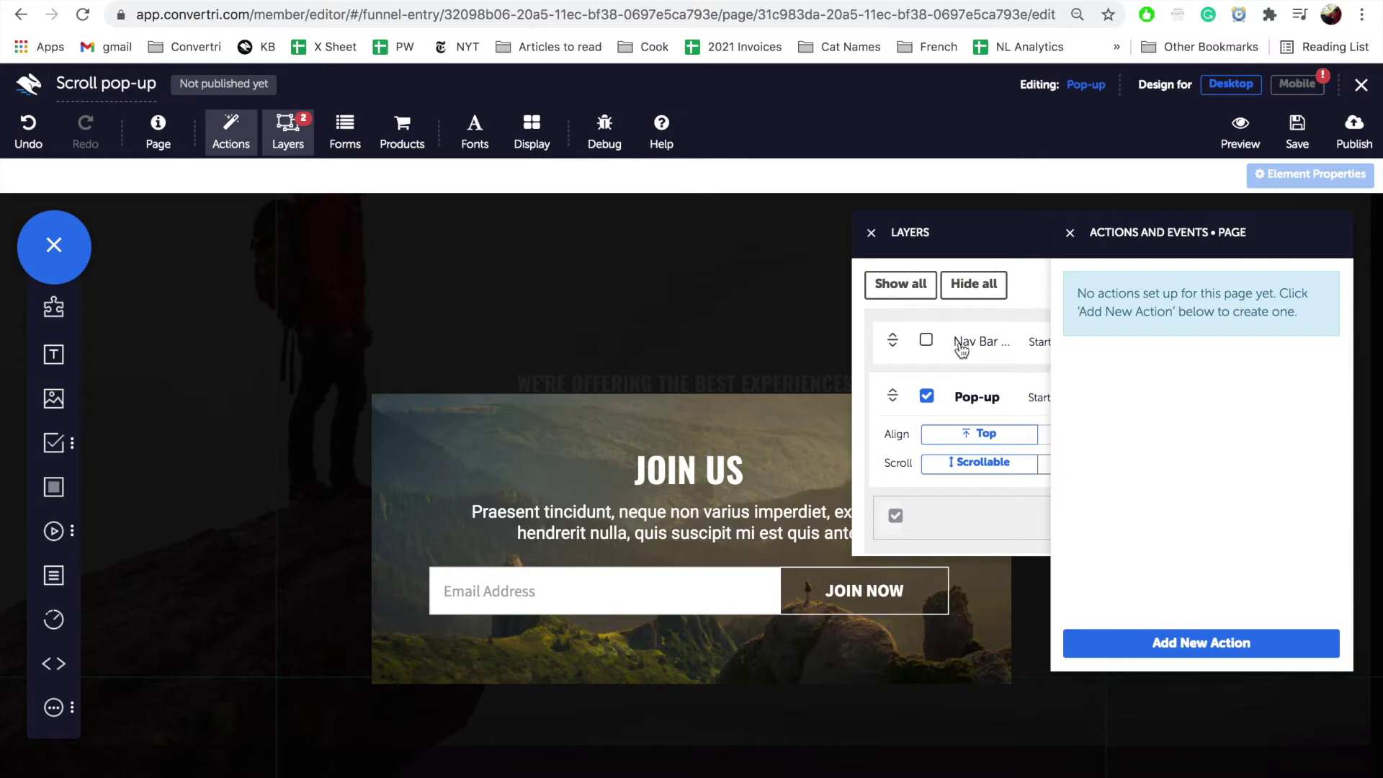
pyautogui.click(1182, 641)
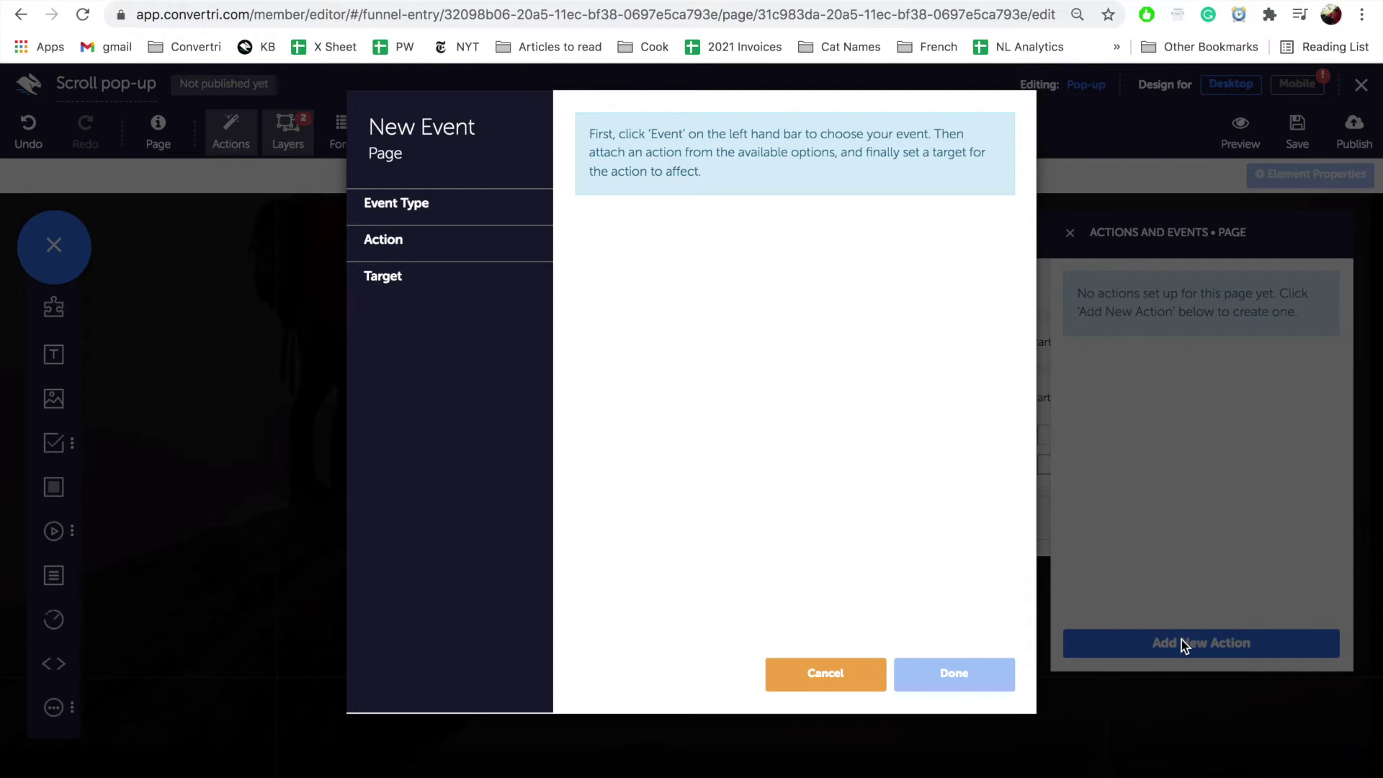
pyautogui.click(460, 208)
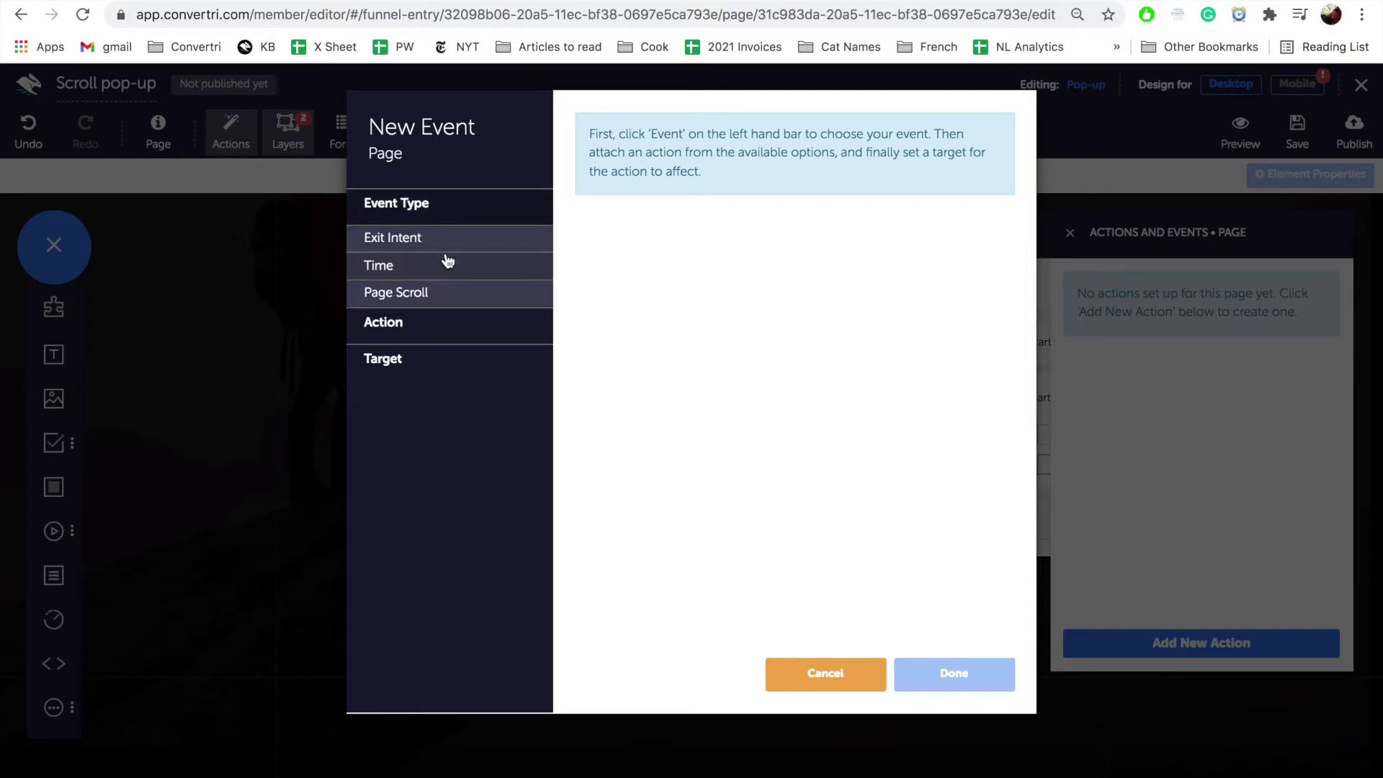
pyautogui.click(428, 301)
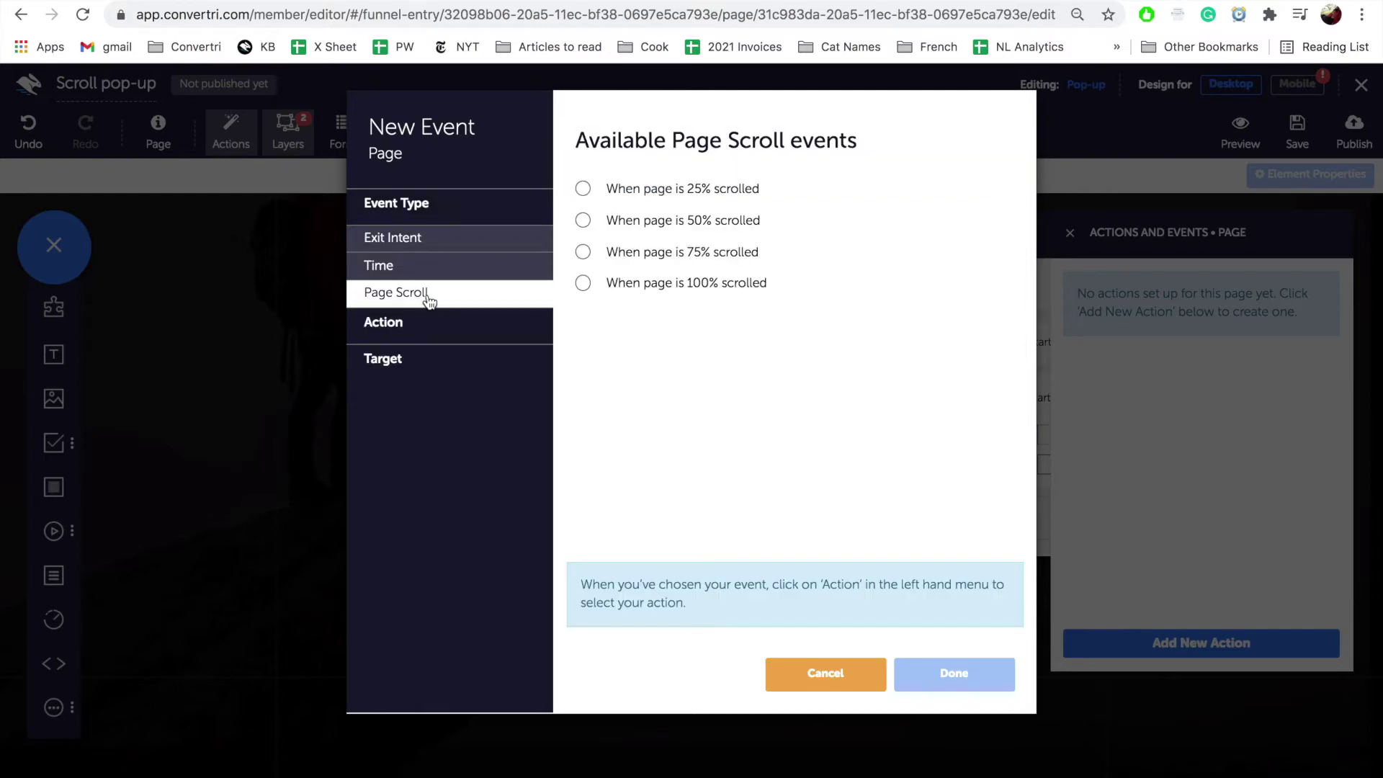
pyautogui.click(584, 221)
# Set the event's action to Show target with Layer Pop-up as the target, then click Done
pyautogui.click(472, 329)
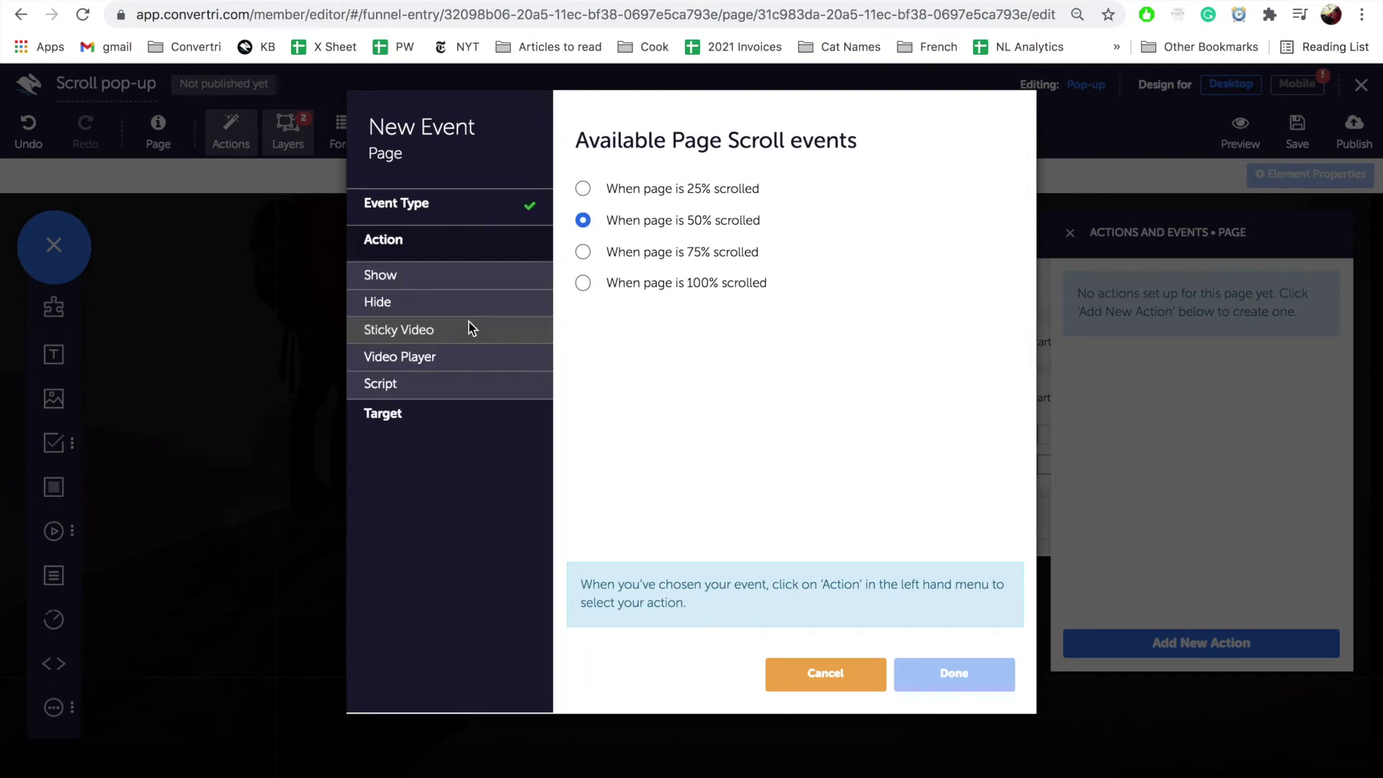
pyautogui.click(448, 278)
pyautogui.click(582, 189)
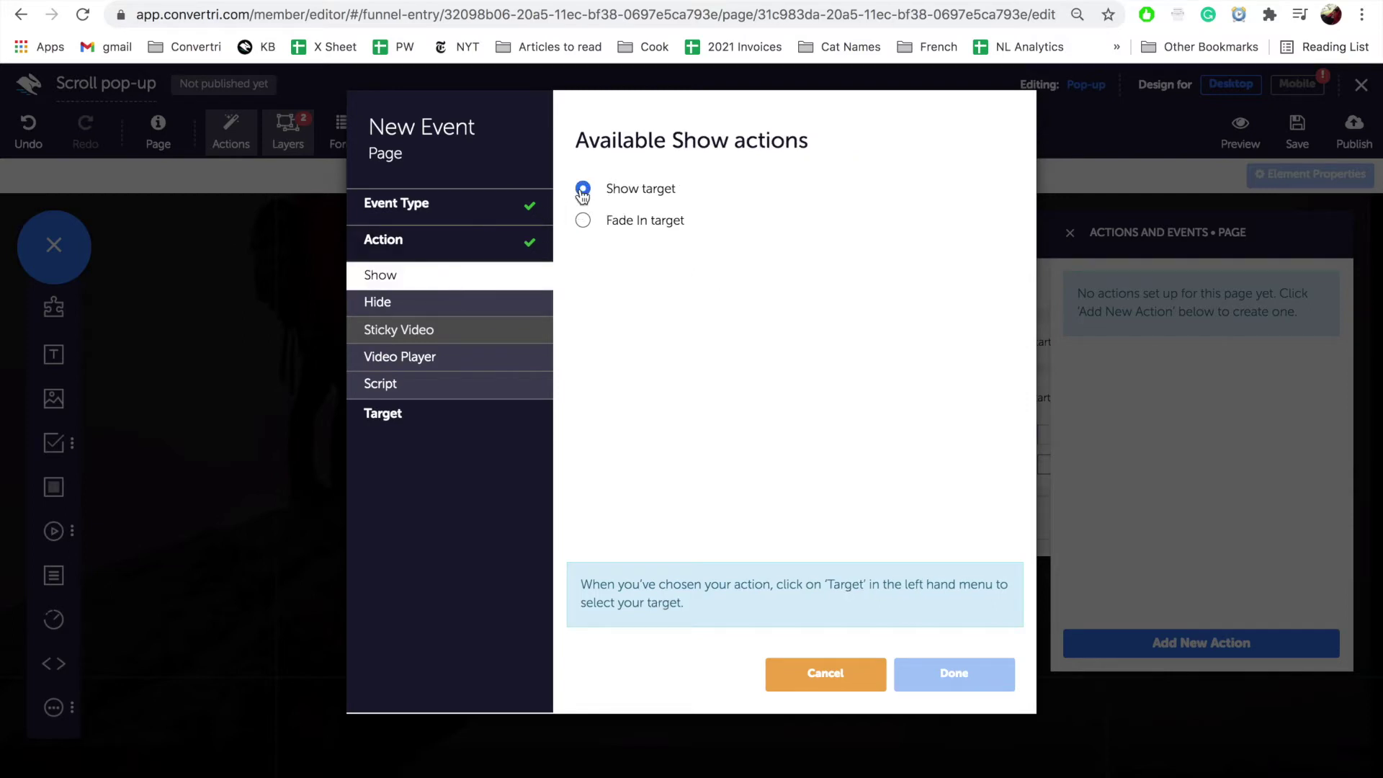
pyautogui.click(456, 418)
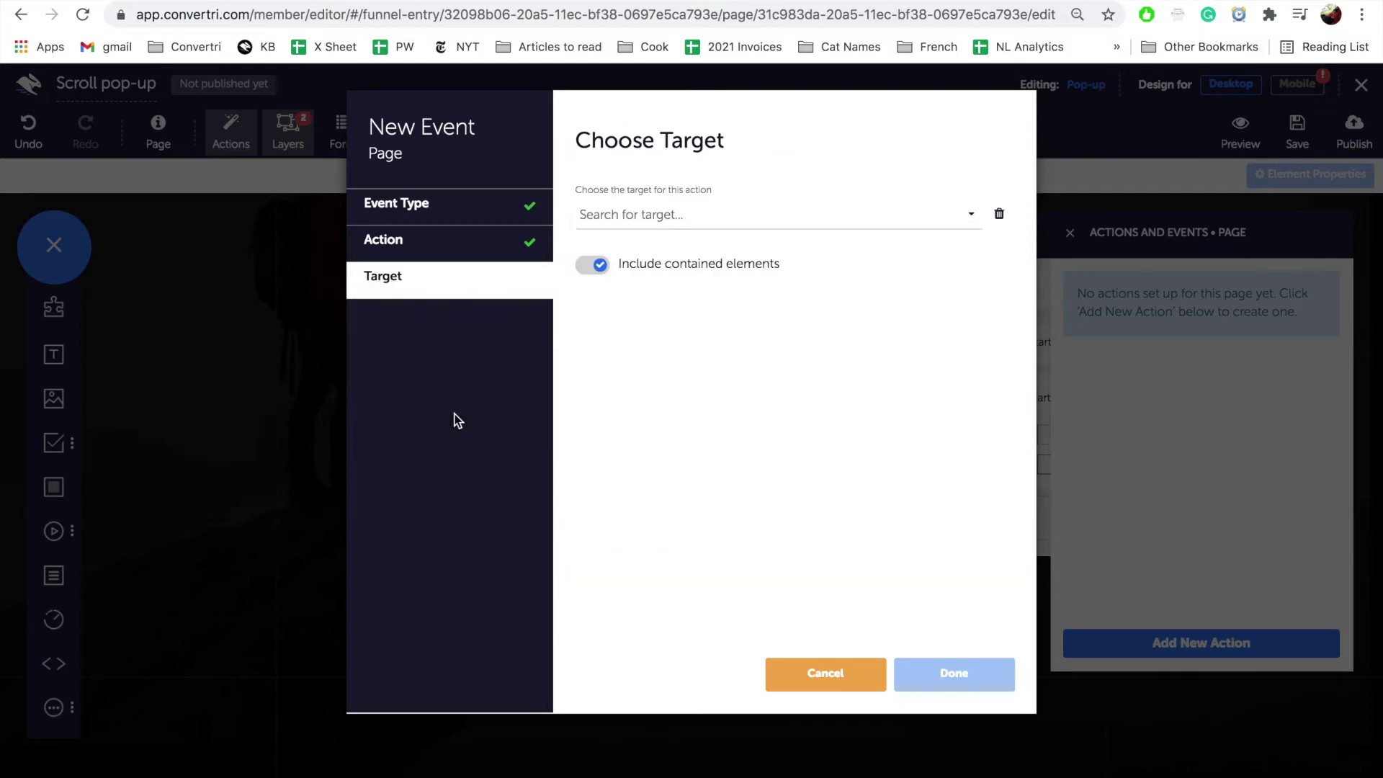
pyautogui.click(788, 219)
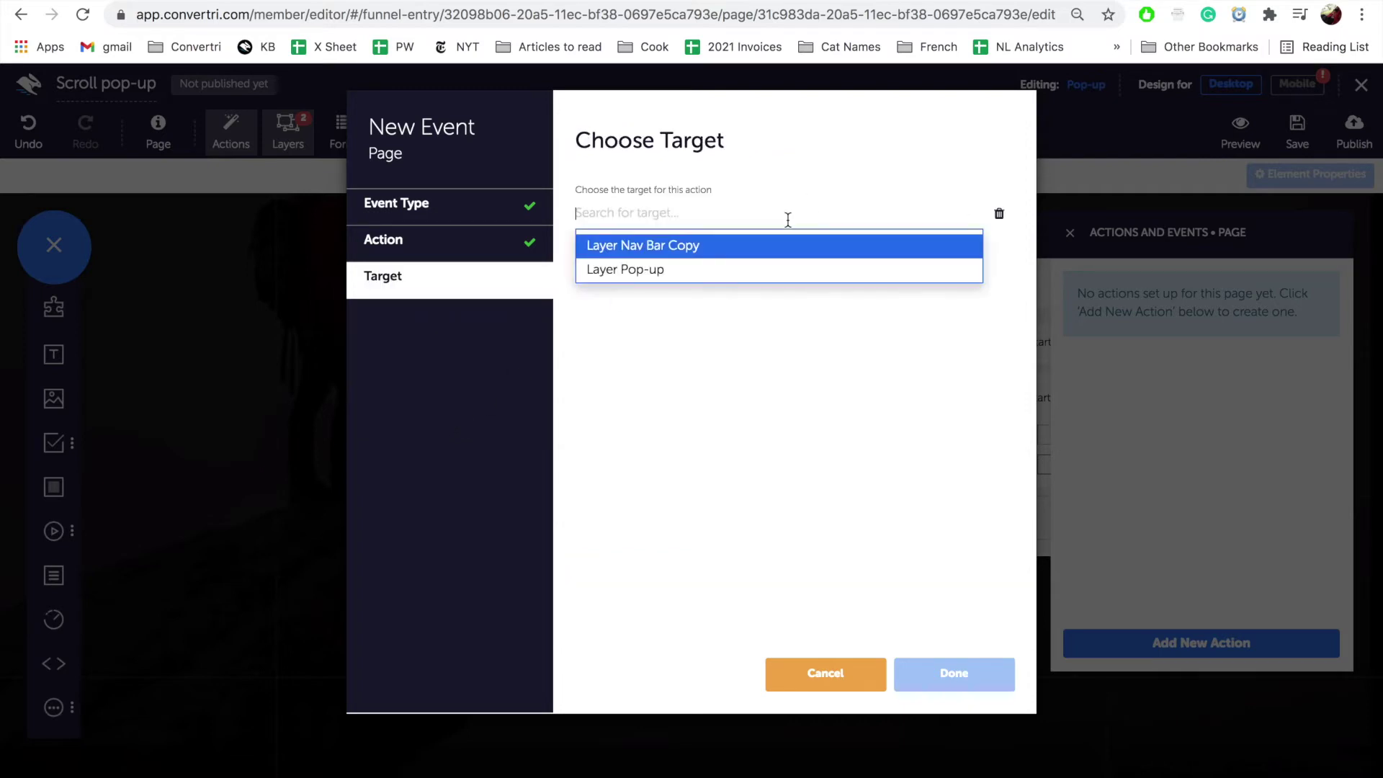
pyautogui.click(763, 271)
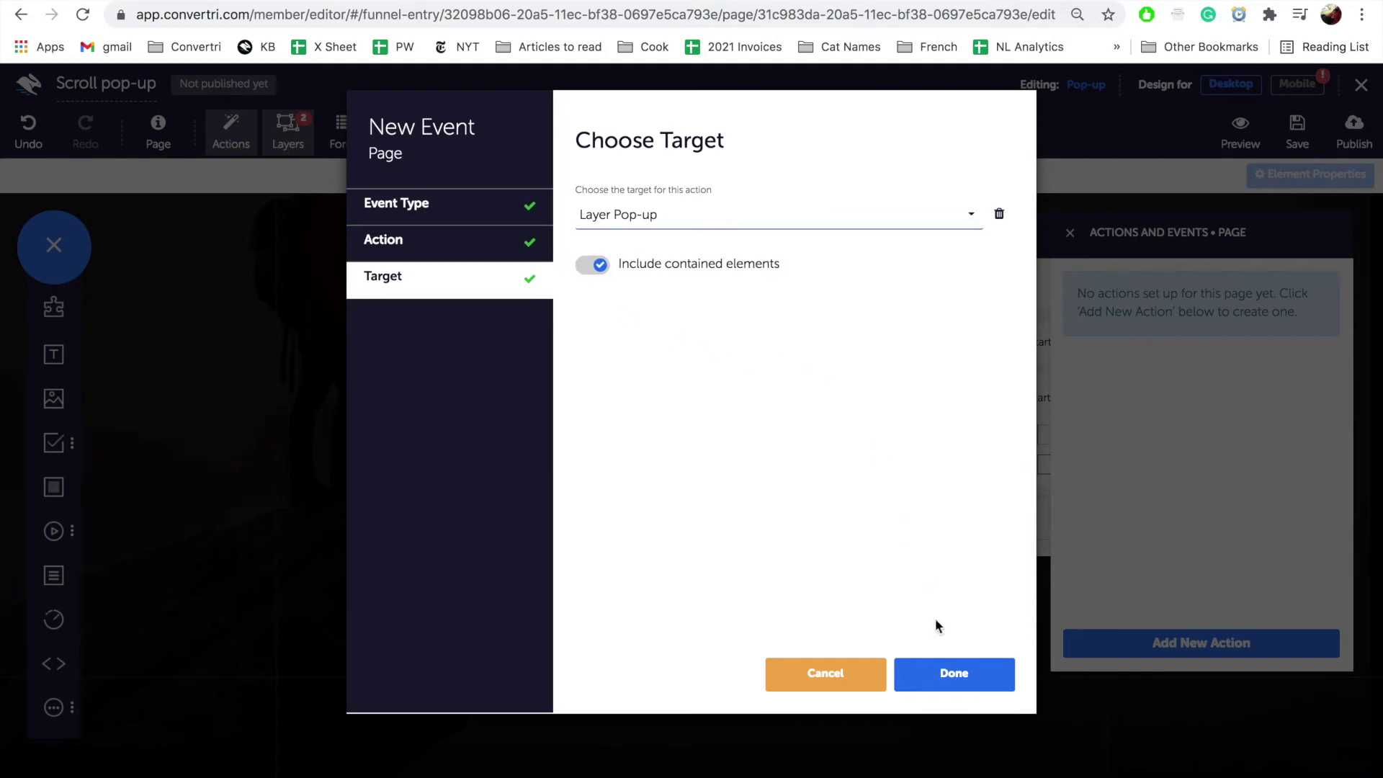
pyautogui.click(944, 671)
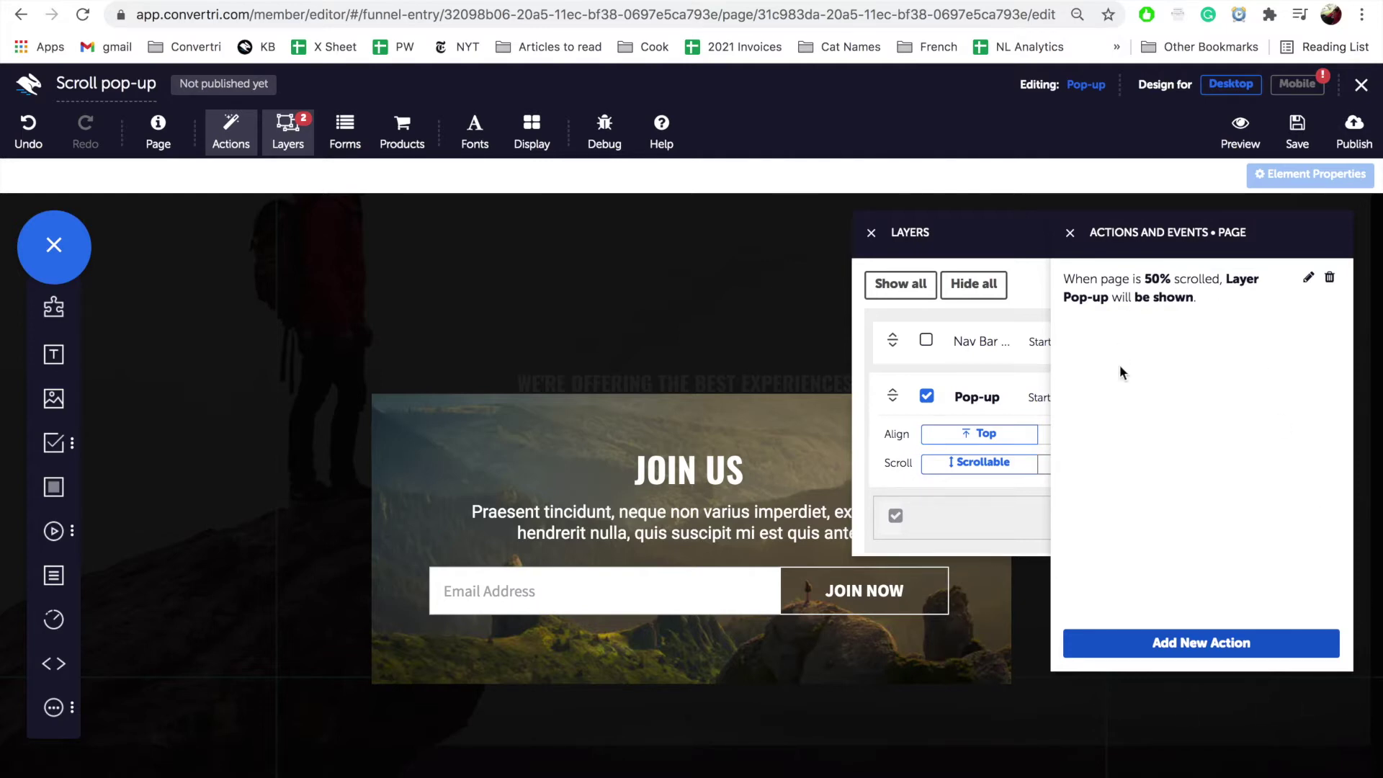
# Save the Scroll pop-up page with the top toolbar's Save button
pyautogui.click(1290, 140)
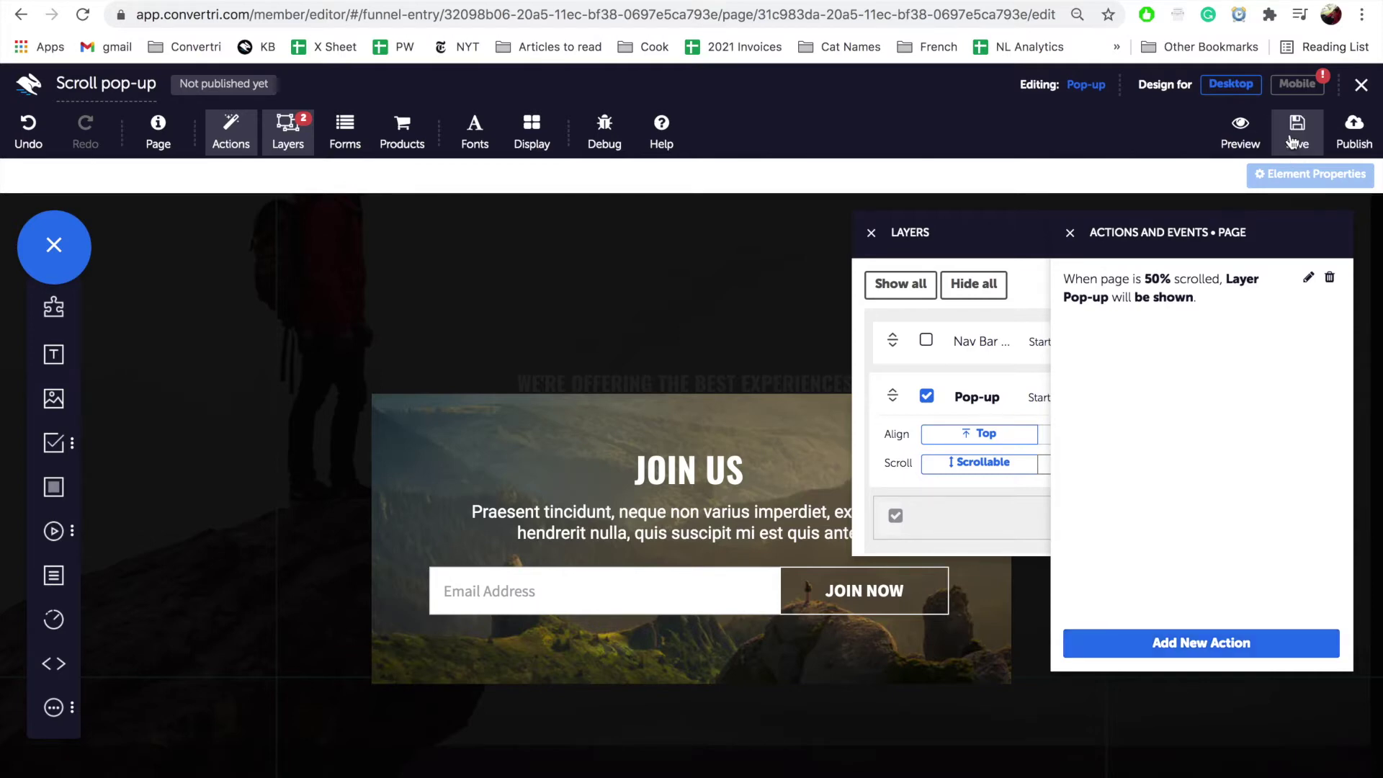
# Preview the page, scroll until the JOIN US pop-up appears, then return to the page list
pyautogui.click(1238, 140)
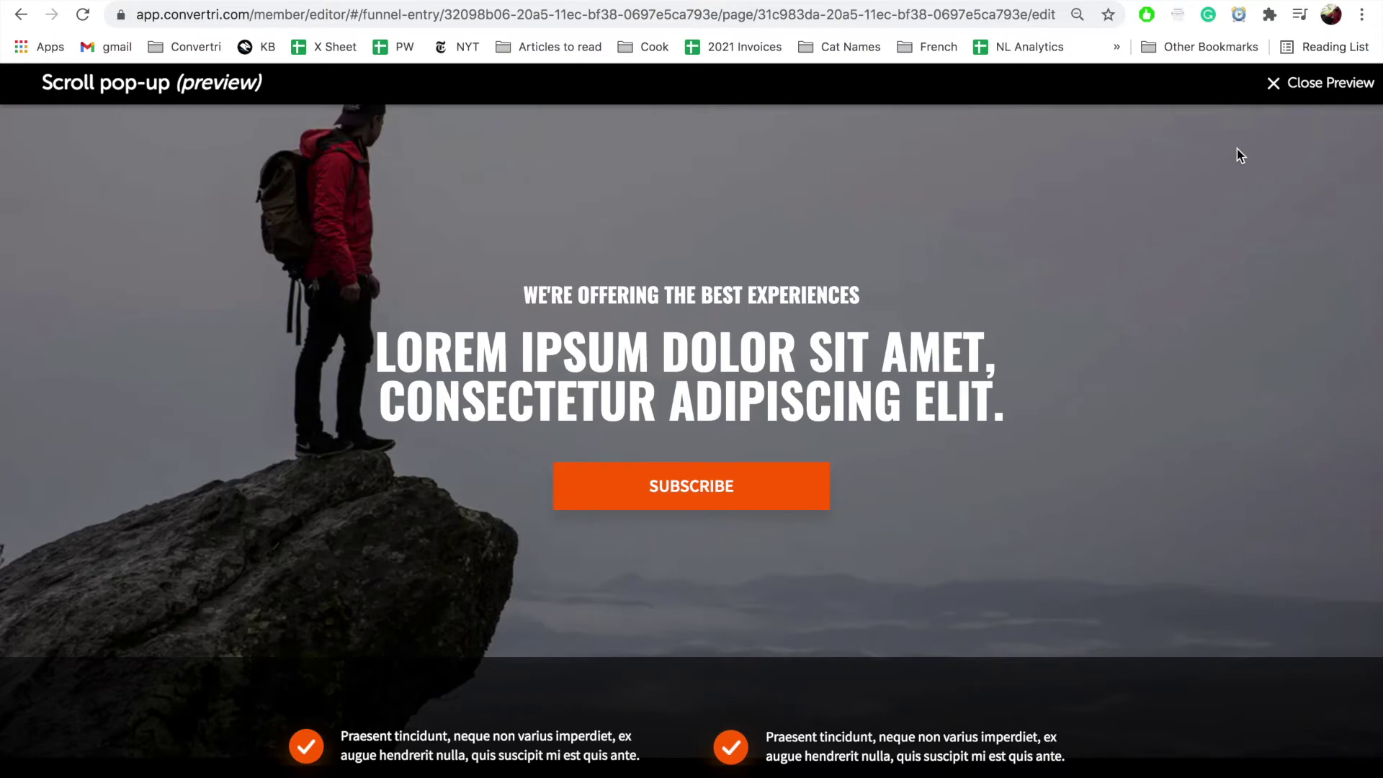
pyautogui.scroll(-3, 1238, 148)
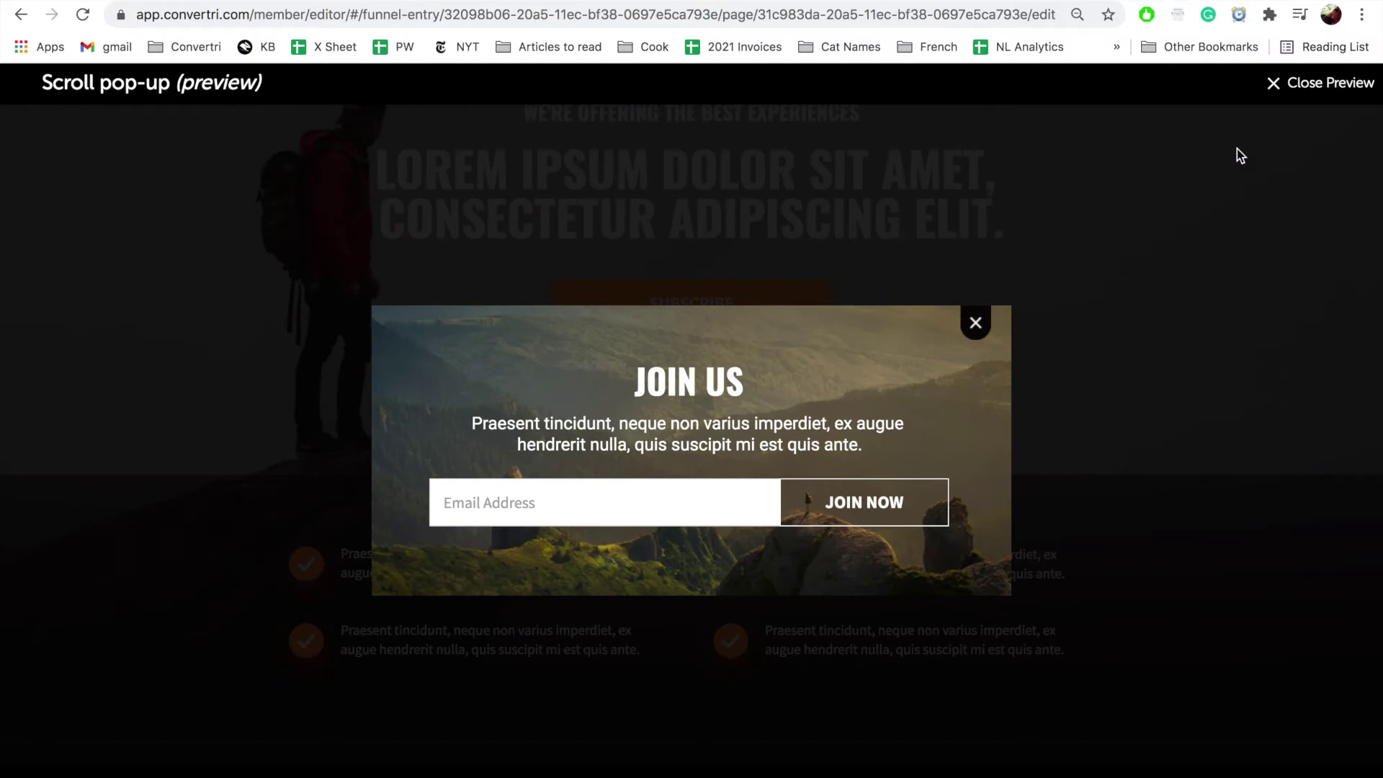
pyautogui.hotkey('alt', 'Left')
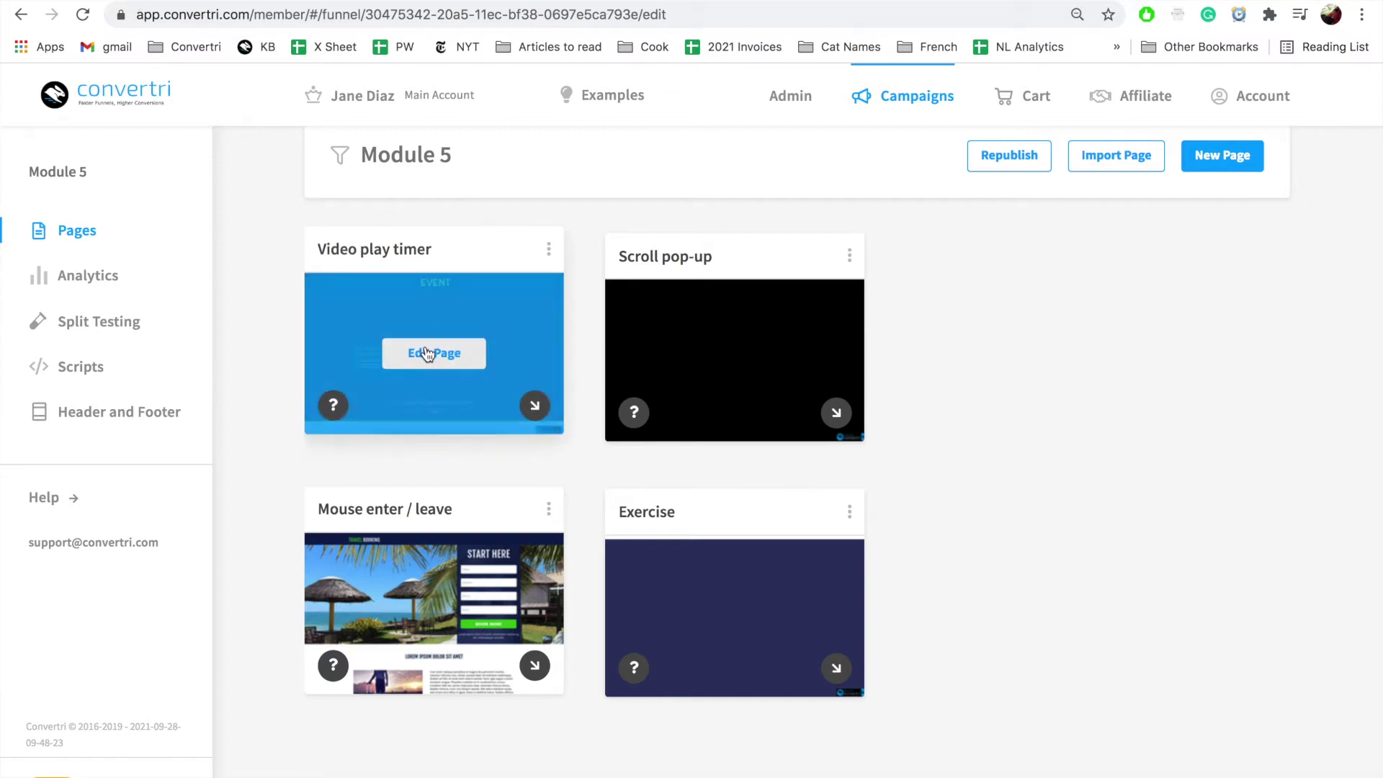
# Open the Video play timer page card in the editor with Edit Page
pyautogui.click(428, 353)
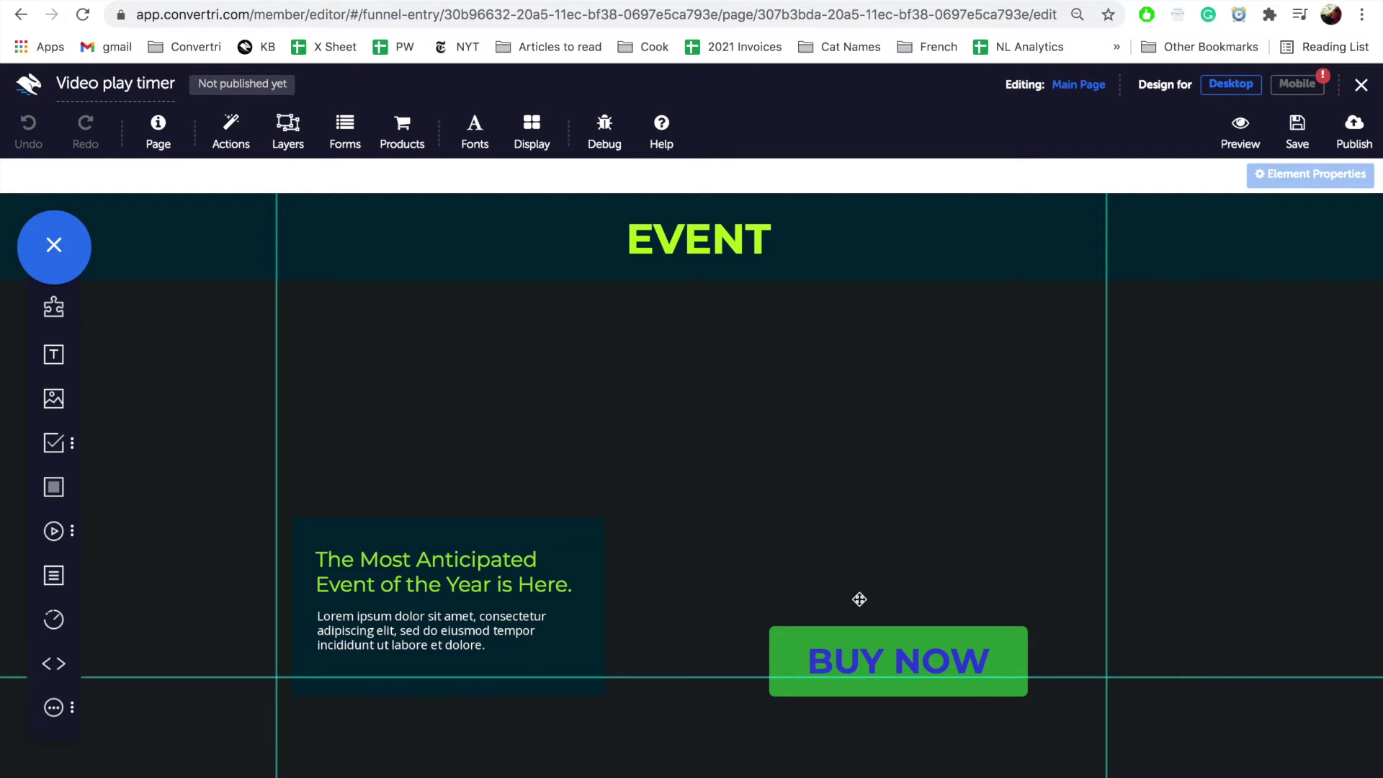
# Select the BUY NOW button to show its Properties, confirming Start is set to Hidden
pyautogui.click(874, 667)
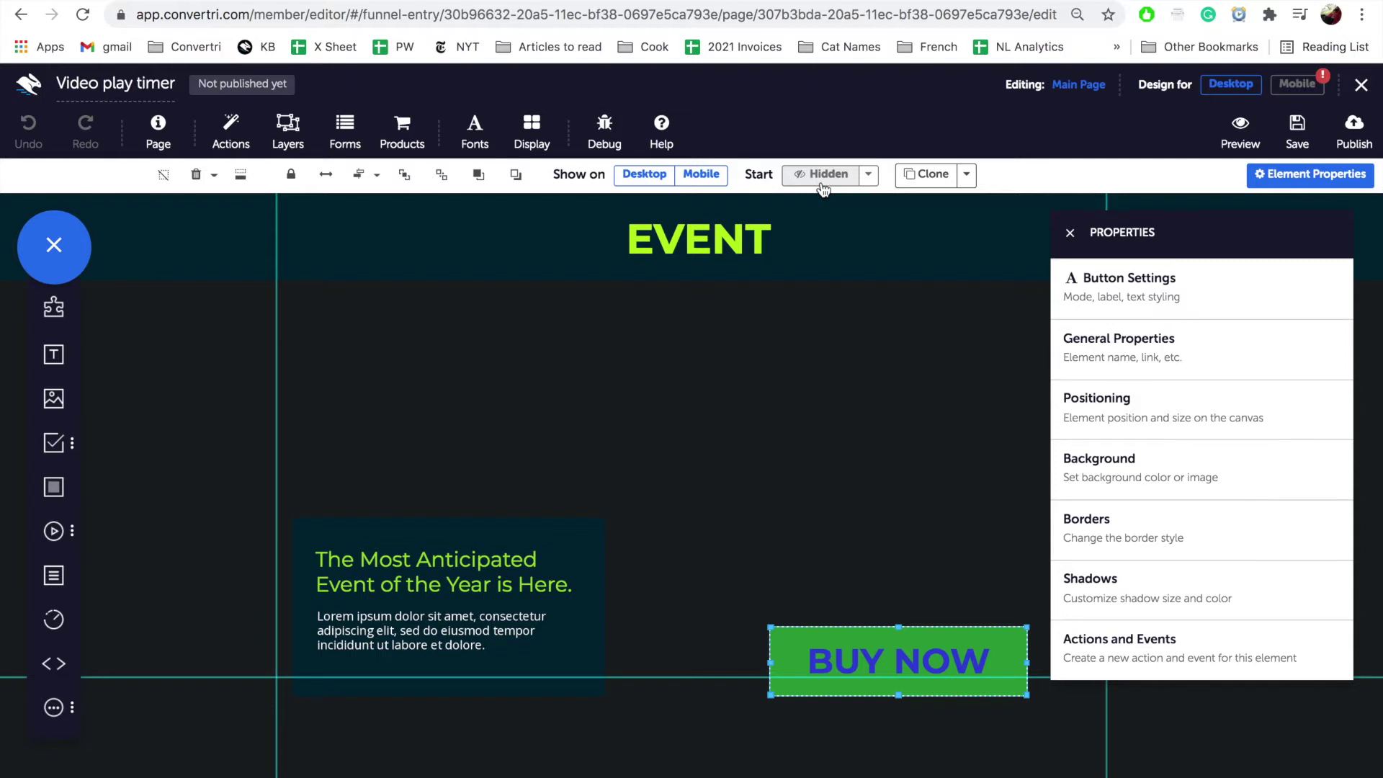
pyautogui.moveTo(72, 359)
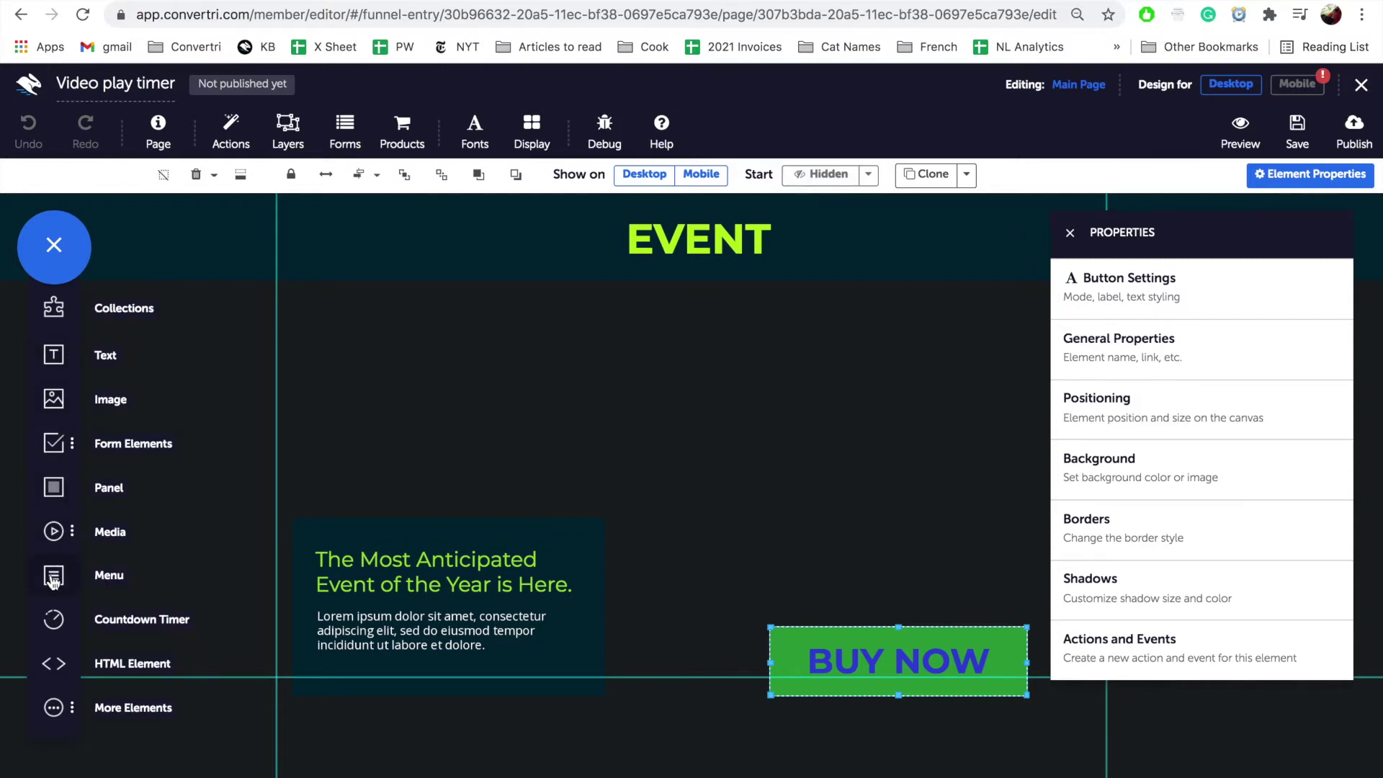
# Add a Video element to the page with the bowie.mp4 URL as its source
pyautogui.click(51, 550)
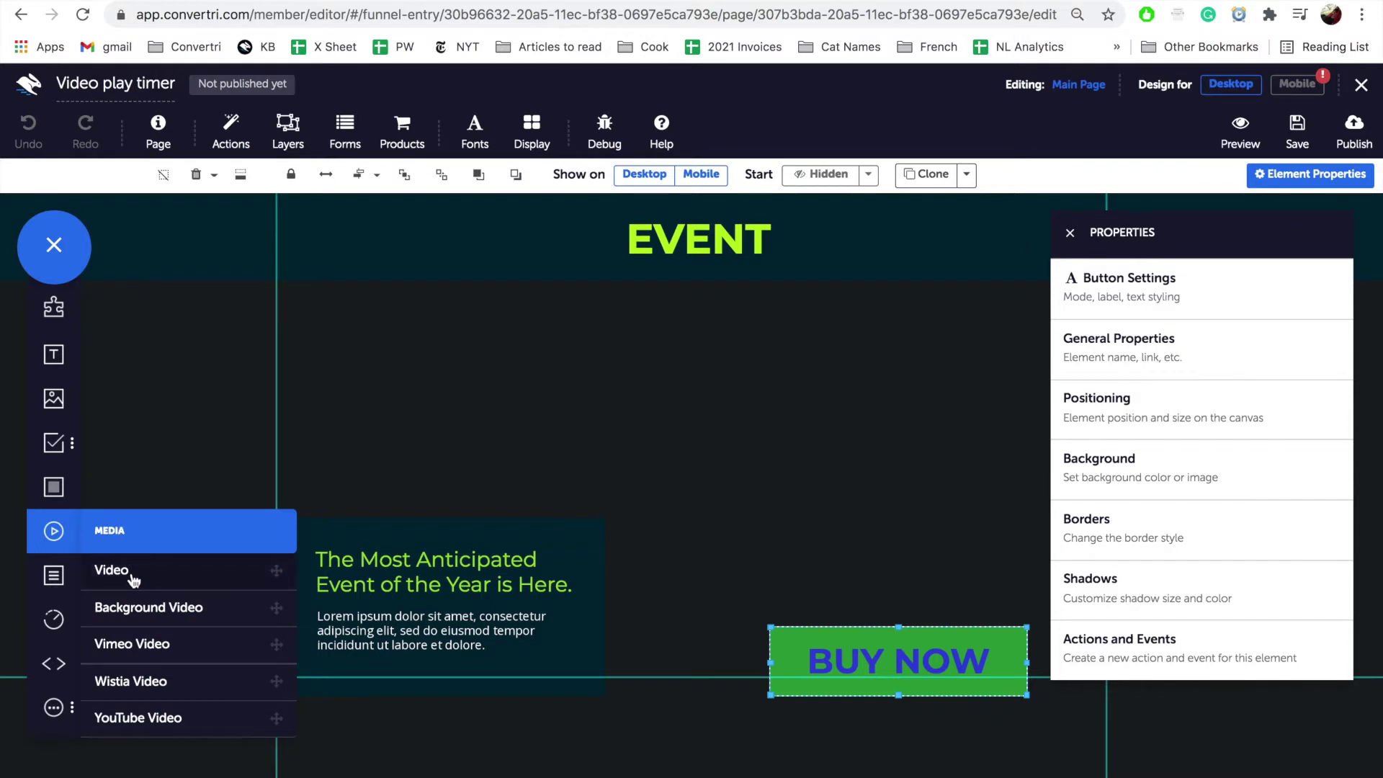
pyautogui.moveTo(131, 578); pyautogui.dragTo(596, 394)
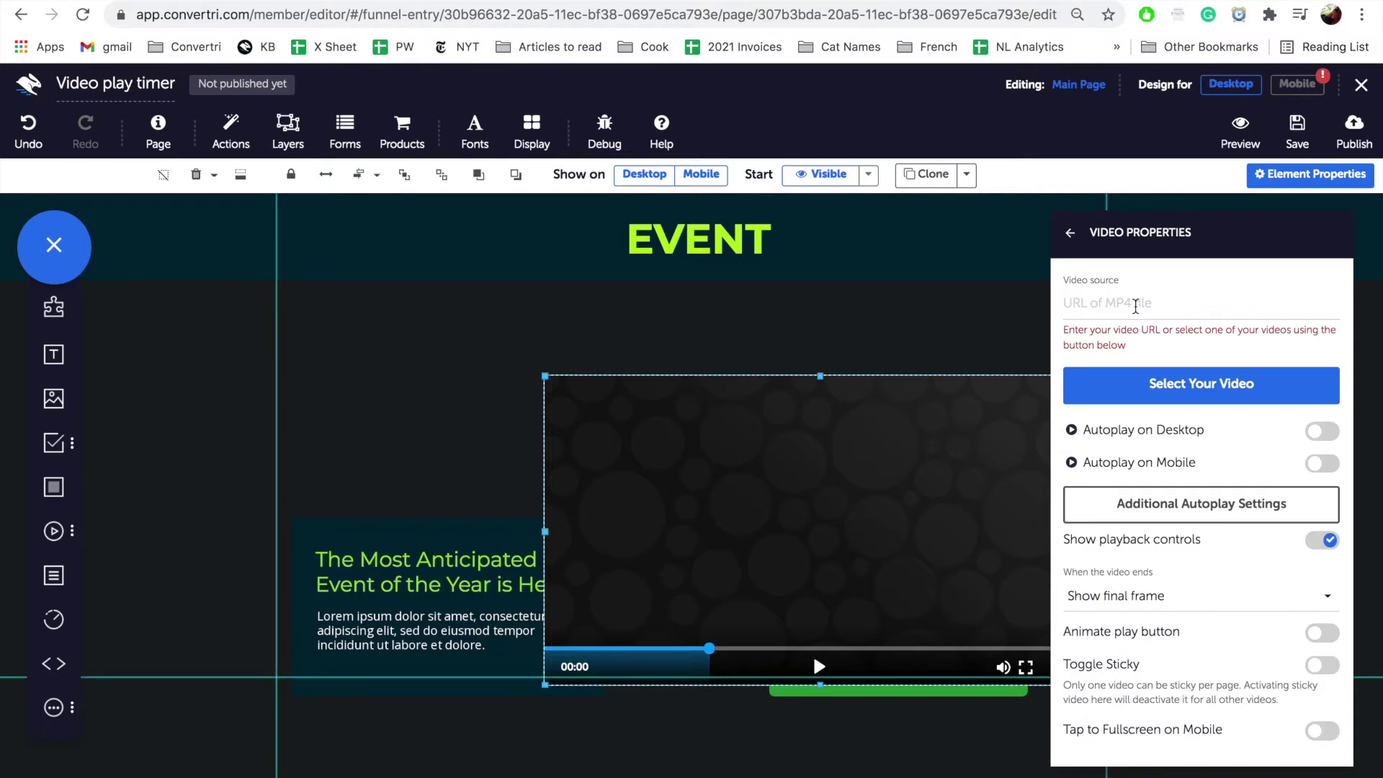
pyautogui.click(1136, 306)
pyautogui.hotkey('ctrl', 'v')
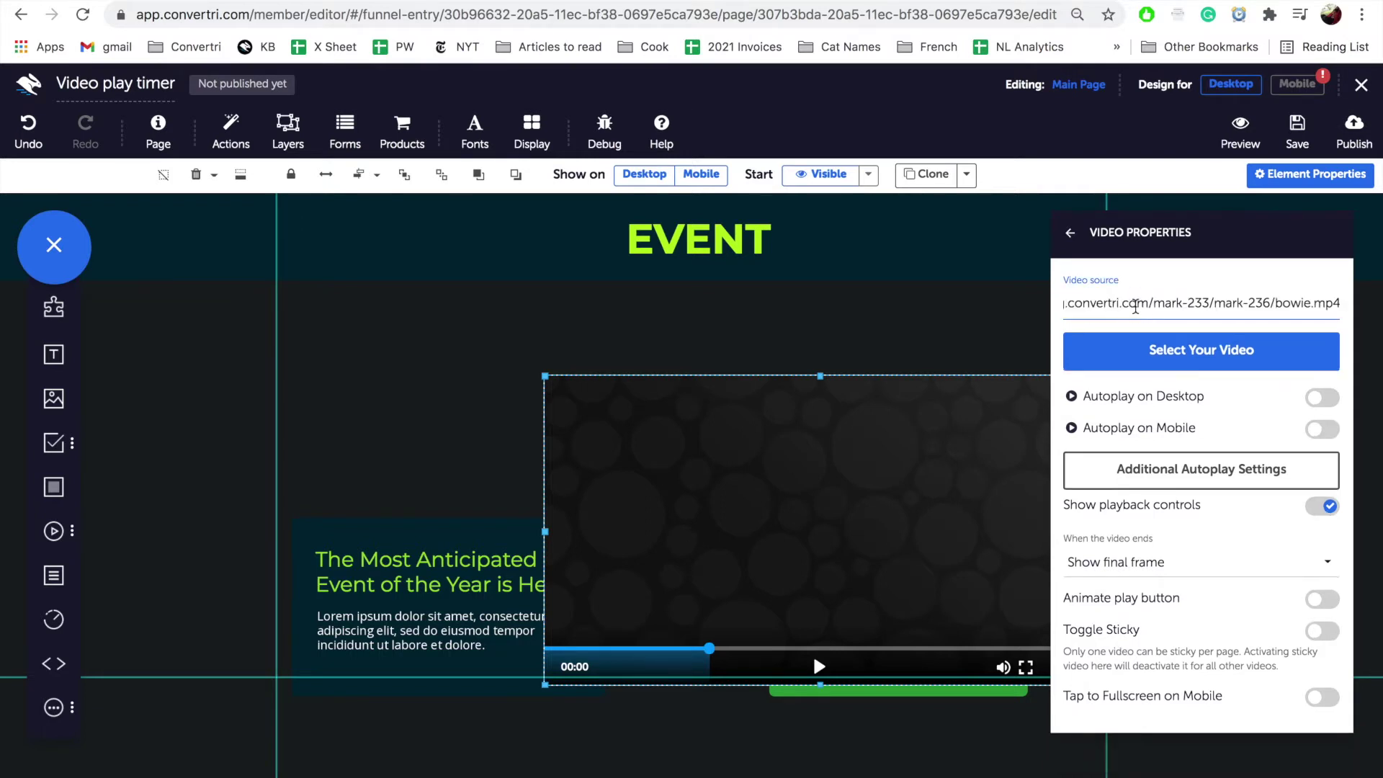
# Turn on desktop autoplay for the video and move it up beneath the EVENT heading
pyautogui.click(1315, 403)
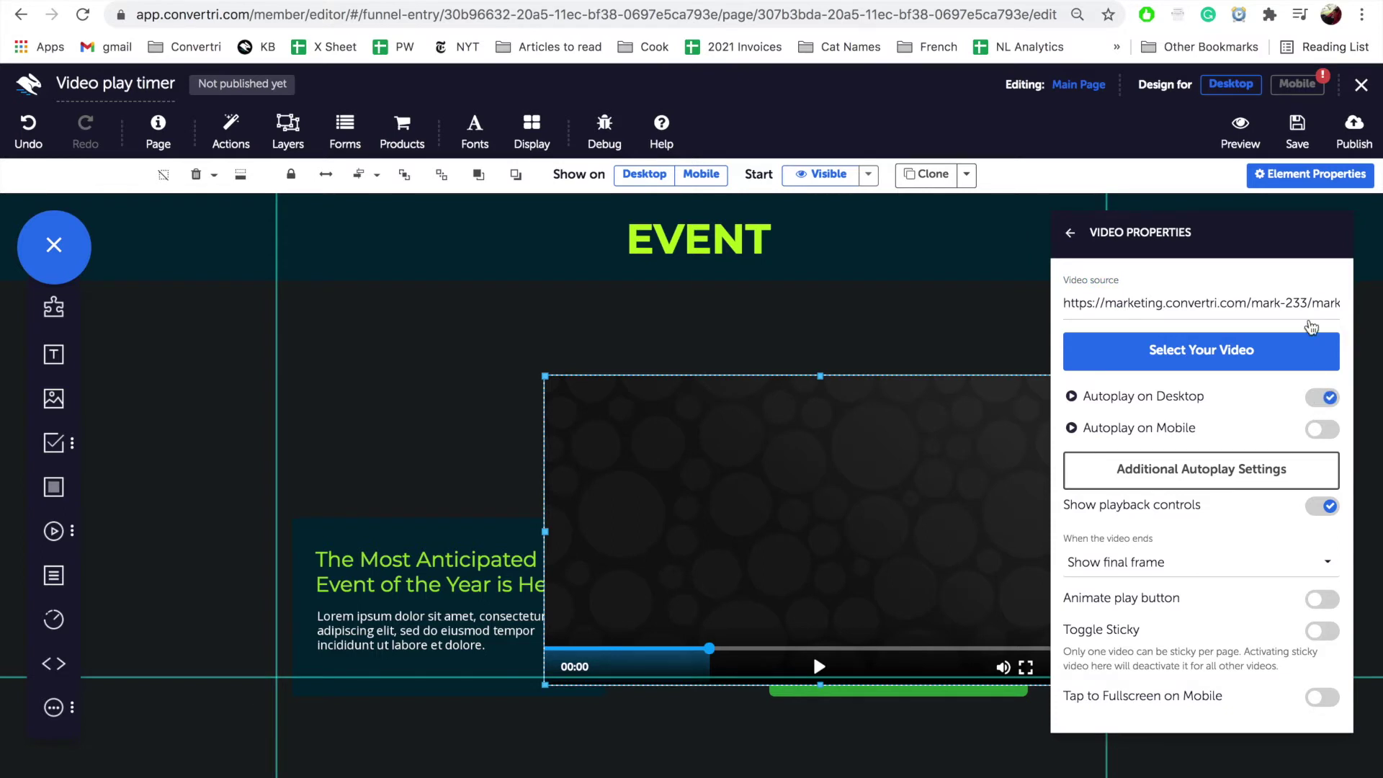
pyautogui.click(1310, 176)
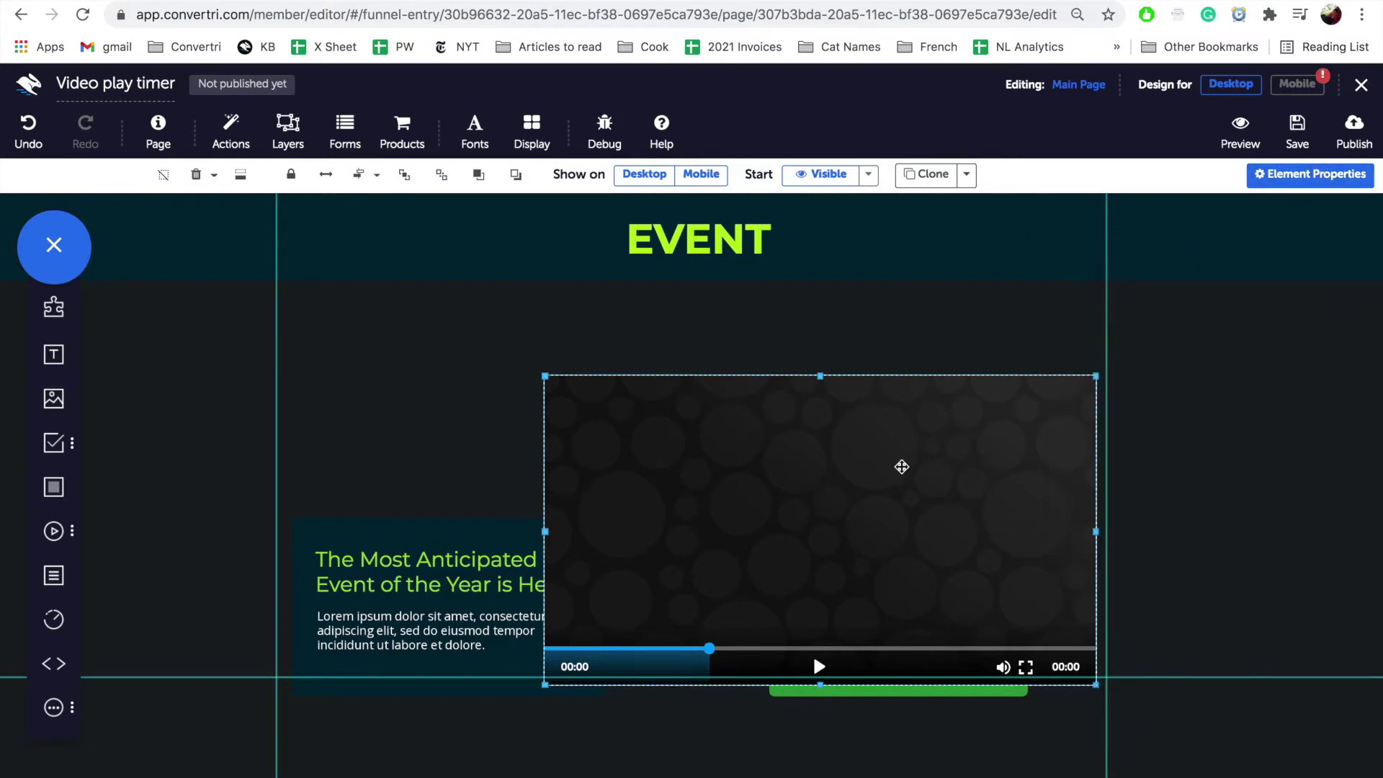
pyautogui.moveTo(880, 494); pyautogui.dragTo(877, 552)
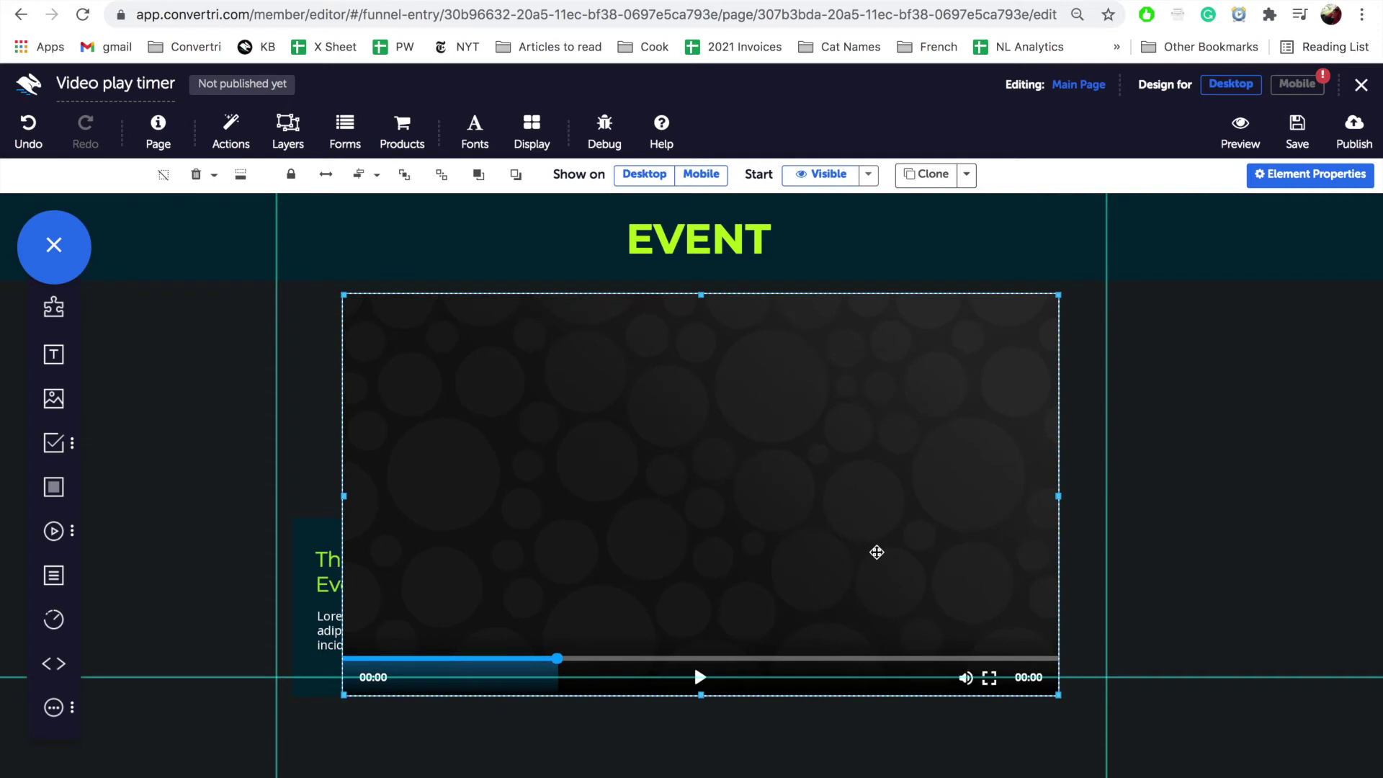
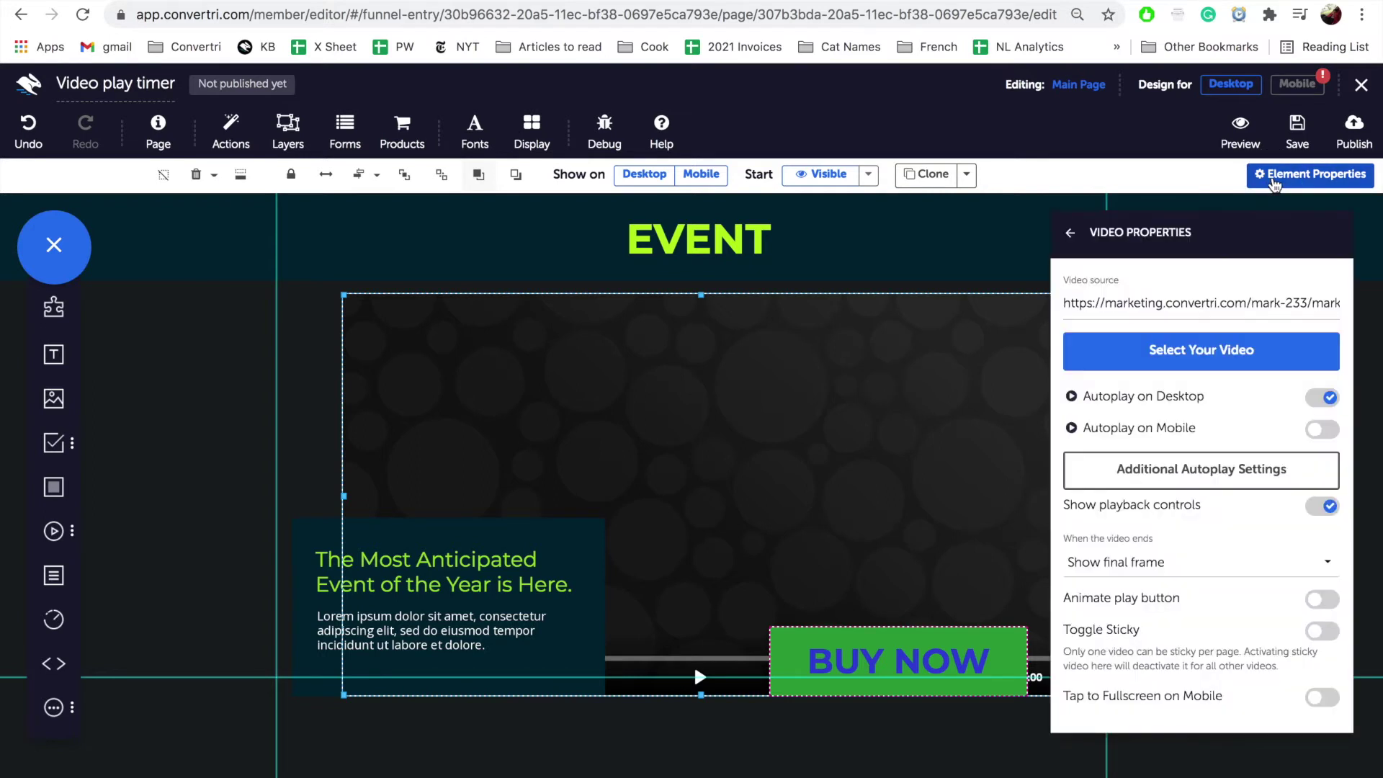
# Add a new action to the event video from its Actions and Events section
pyautogui.click(1069, 234)
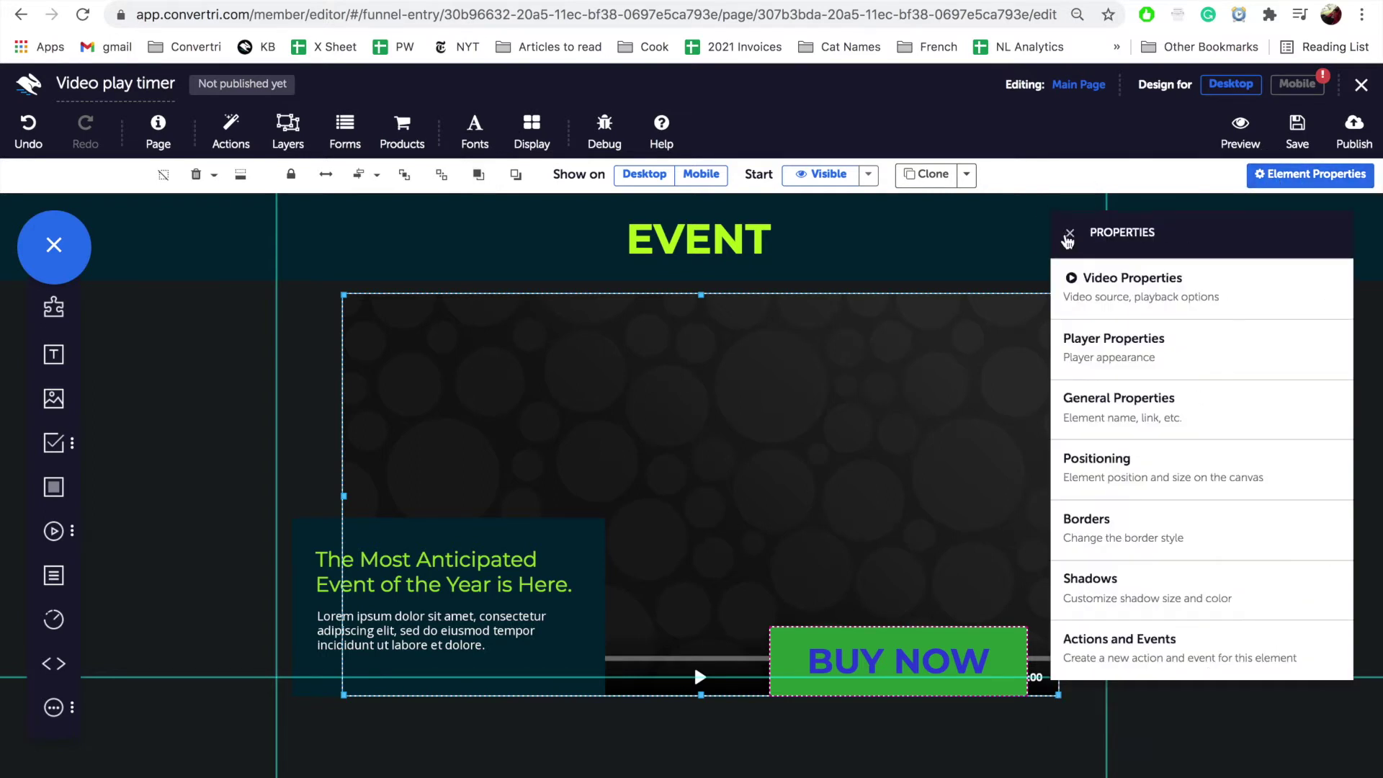
pyautogui.click(1143, 661)
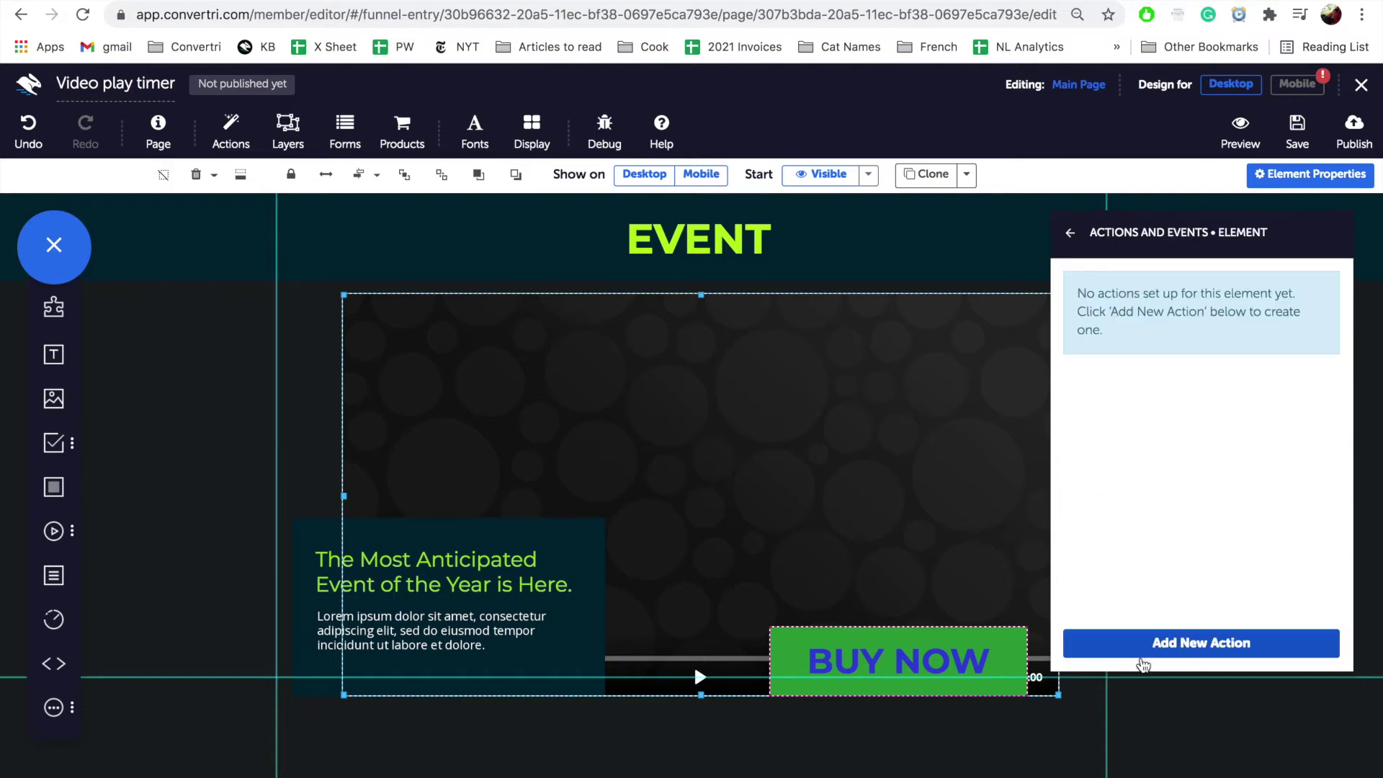
pyautogui.click(1188, 644)
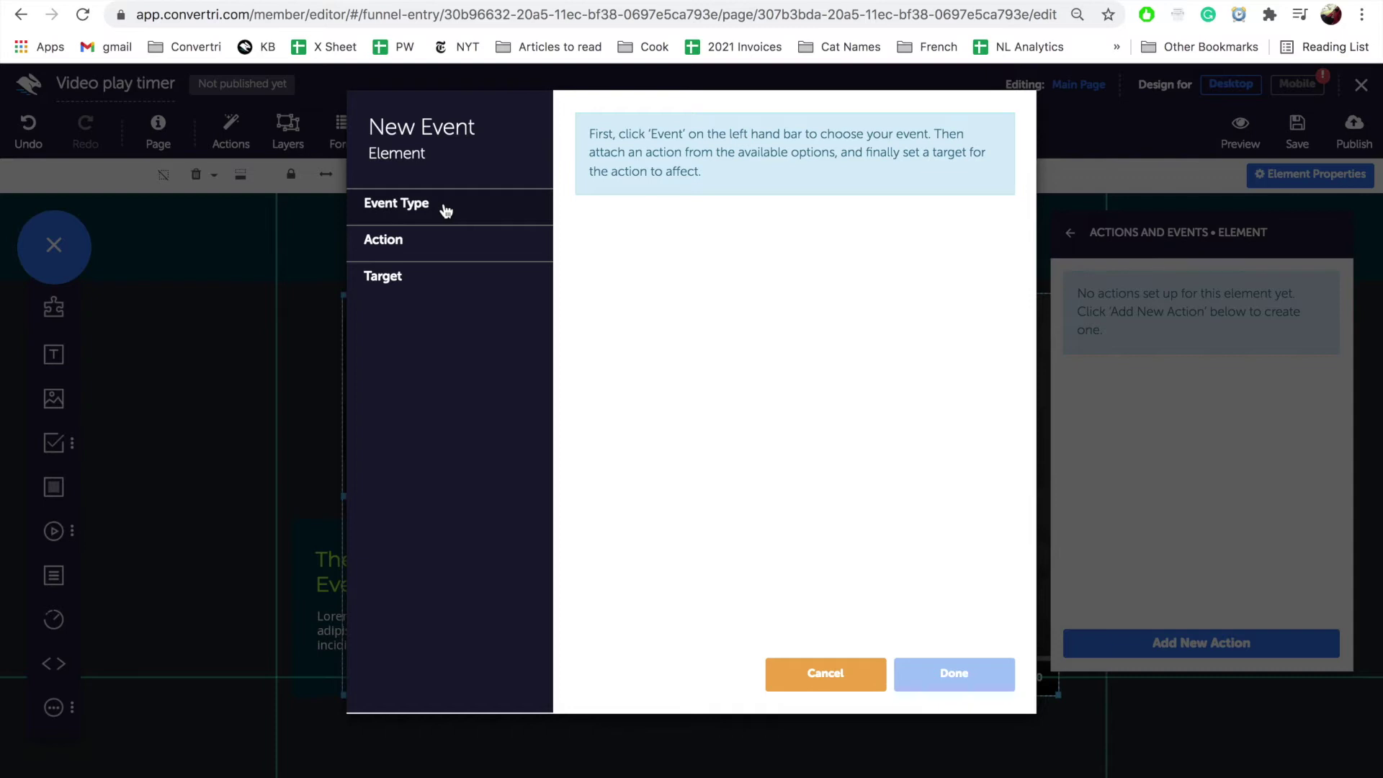
# Trigger the event when the video passes the 30-second time marker
pyautogui.click(446, 210)
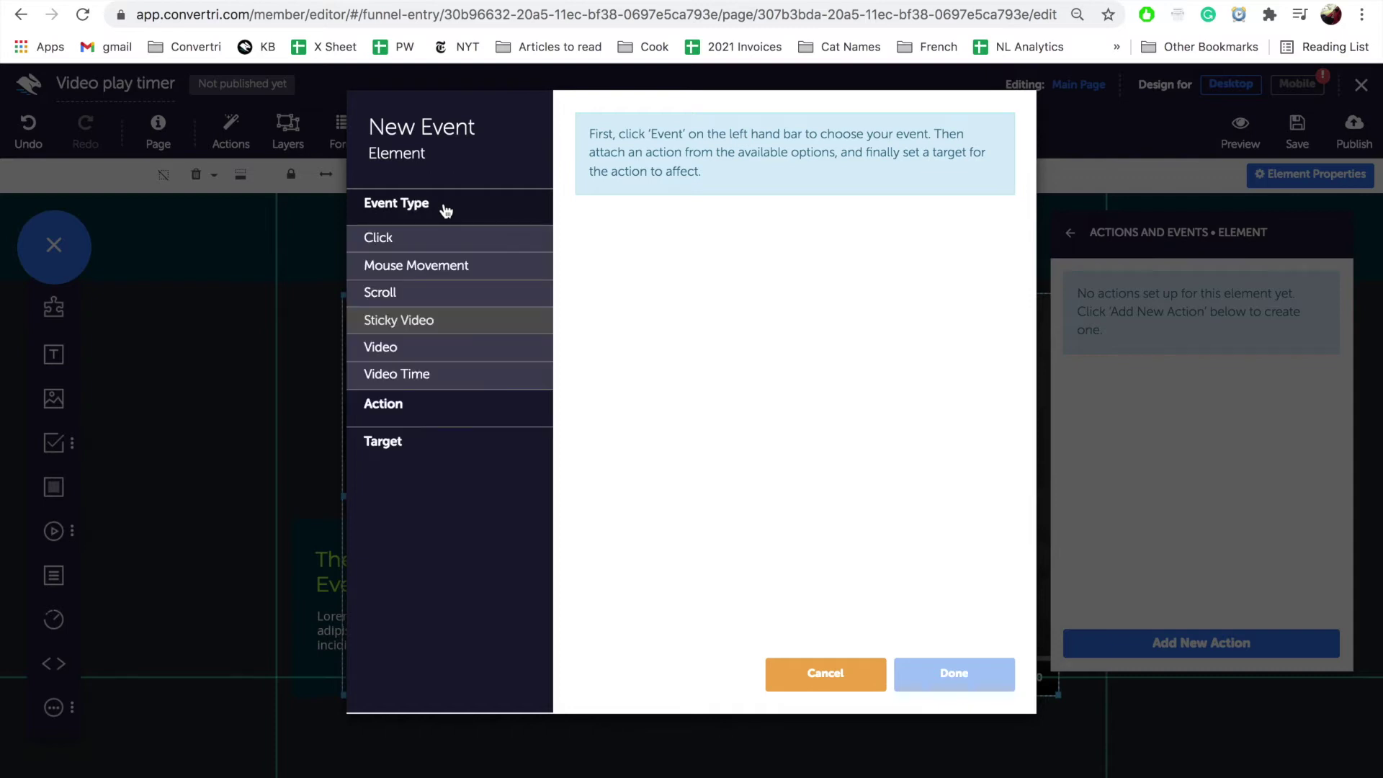
pyautogui.click(429, 378)
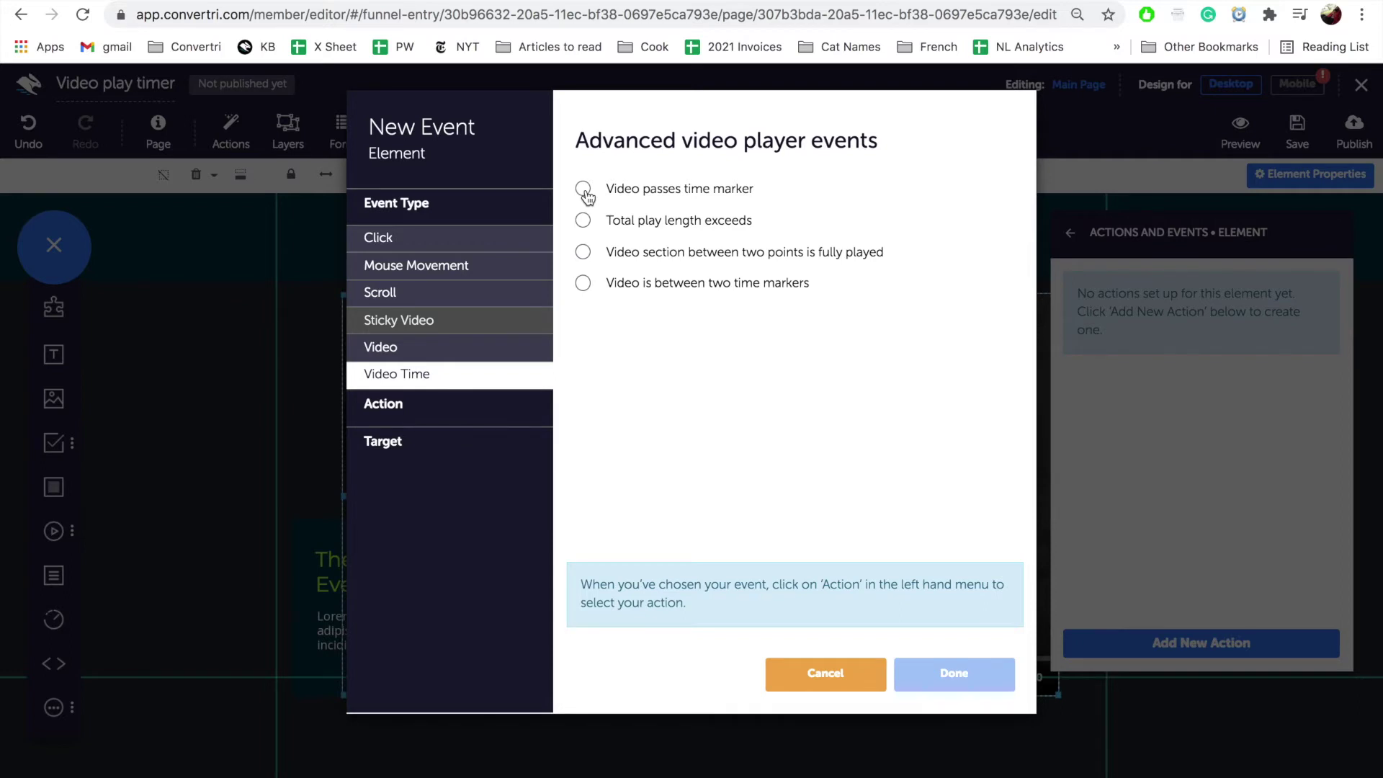
pyautogui.click(585, 192)
pyautogui.click(759, 232)
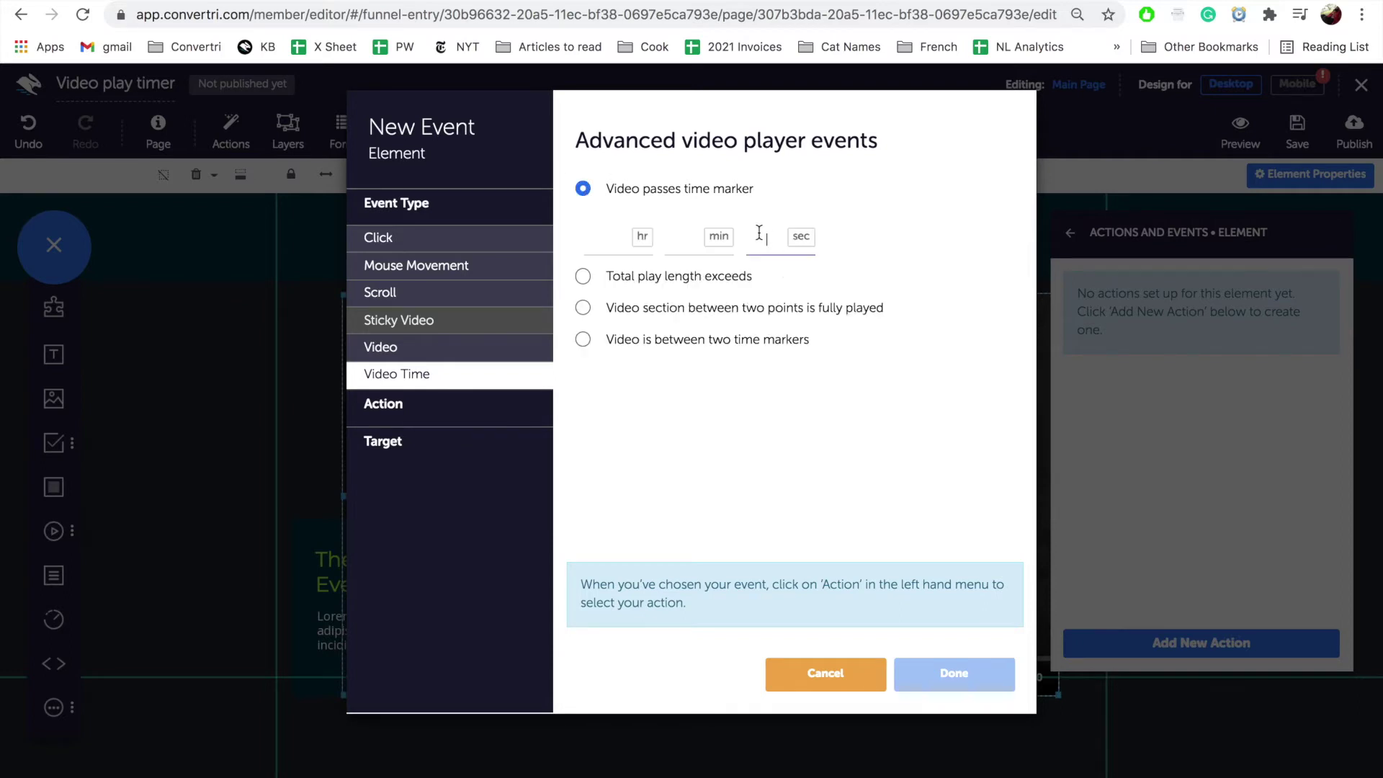
pyautogui.write('30')
# Make the action show the Buy Now button as its target, and save the event
pyautogui.click(459, 402)
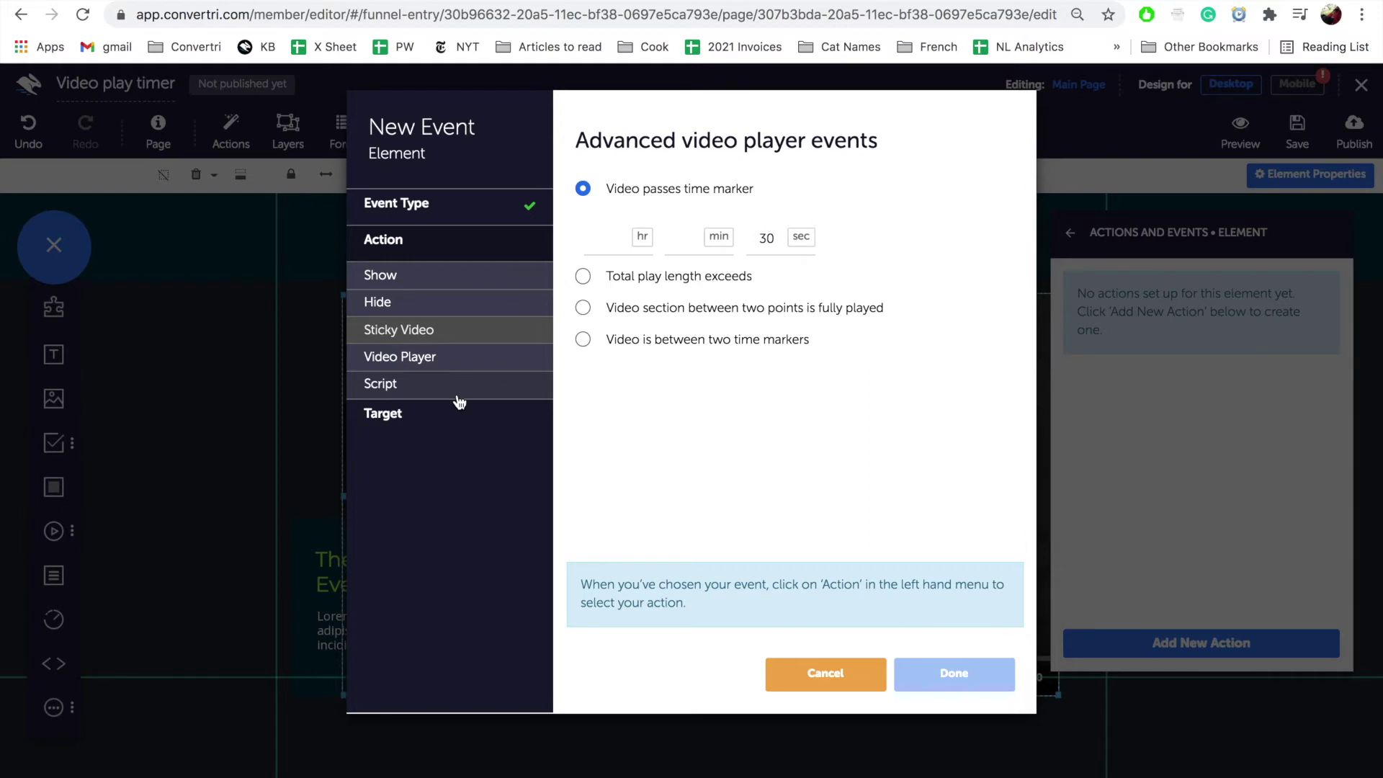
pyautogui.click(404, 281)
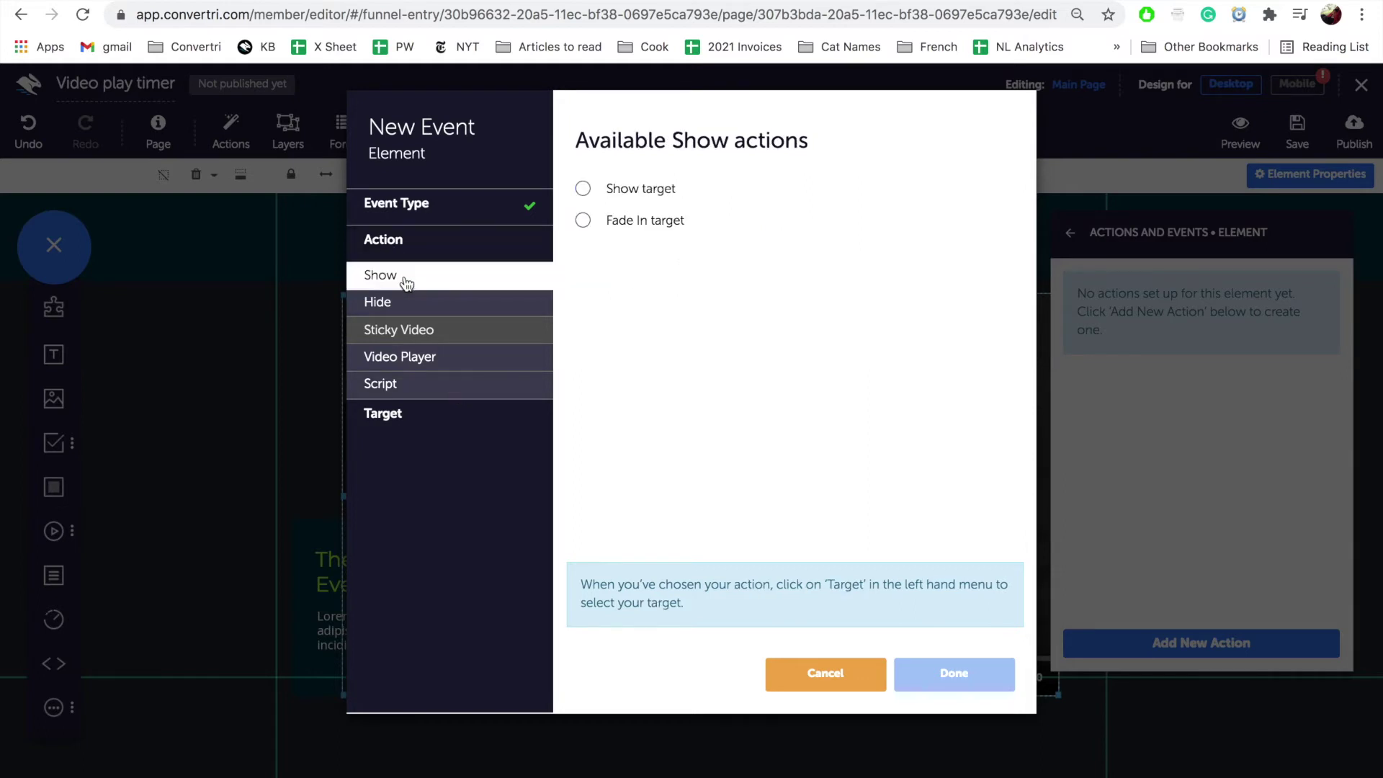
pyautogui.click(583, 189)
pyautogui.click(451, 425)
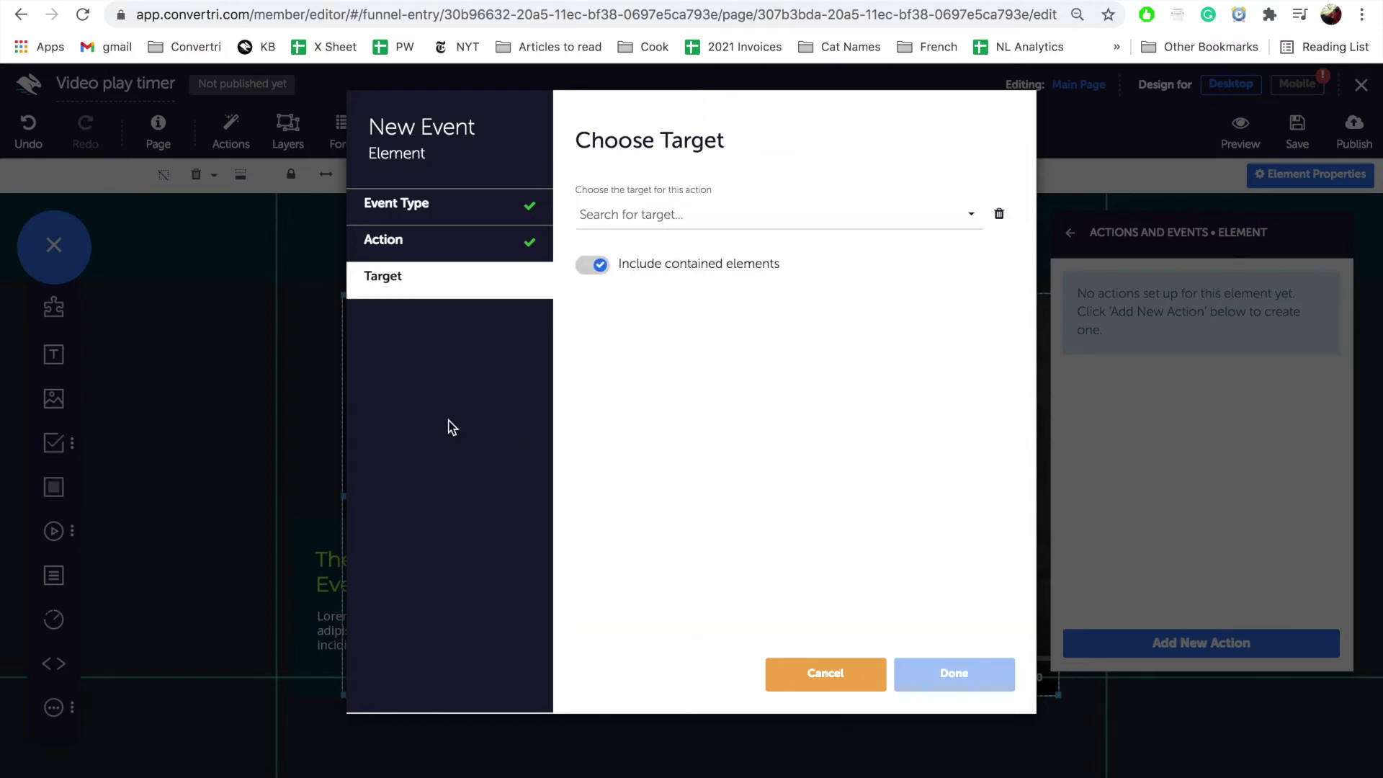
pyautogui.click(714, 216)
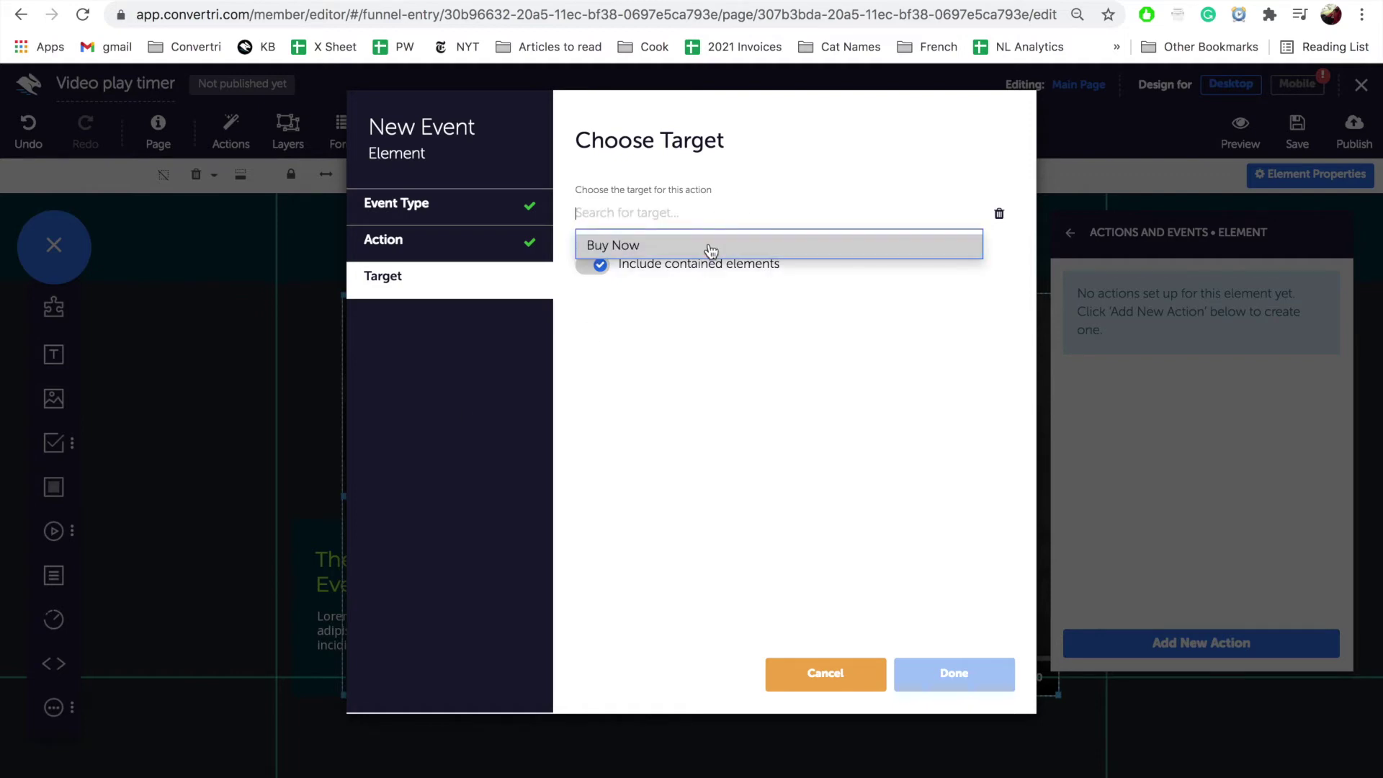
pyautogui.click(712, 249)
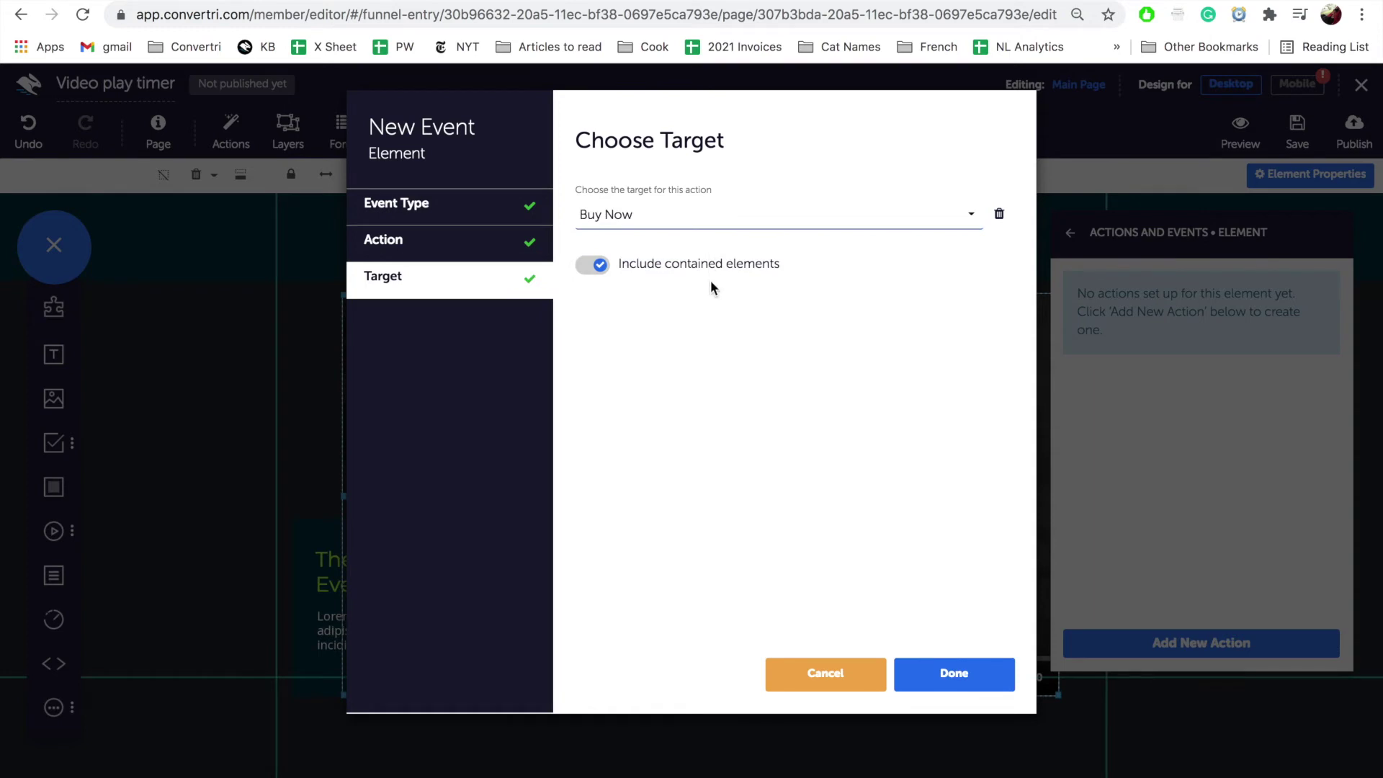
pyautogui.click(950, 671)
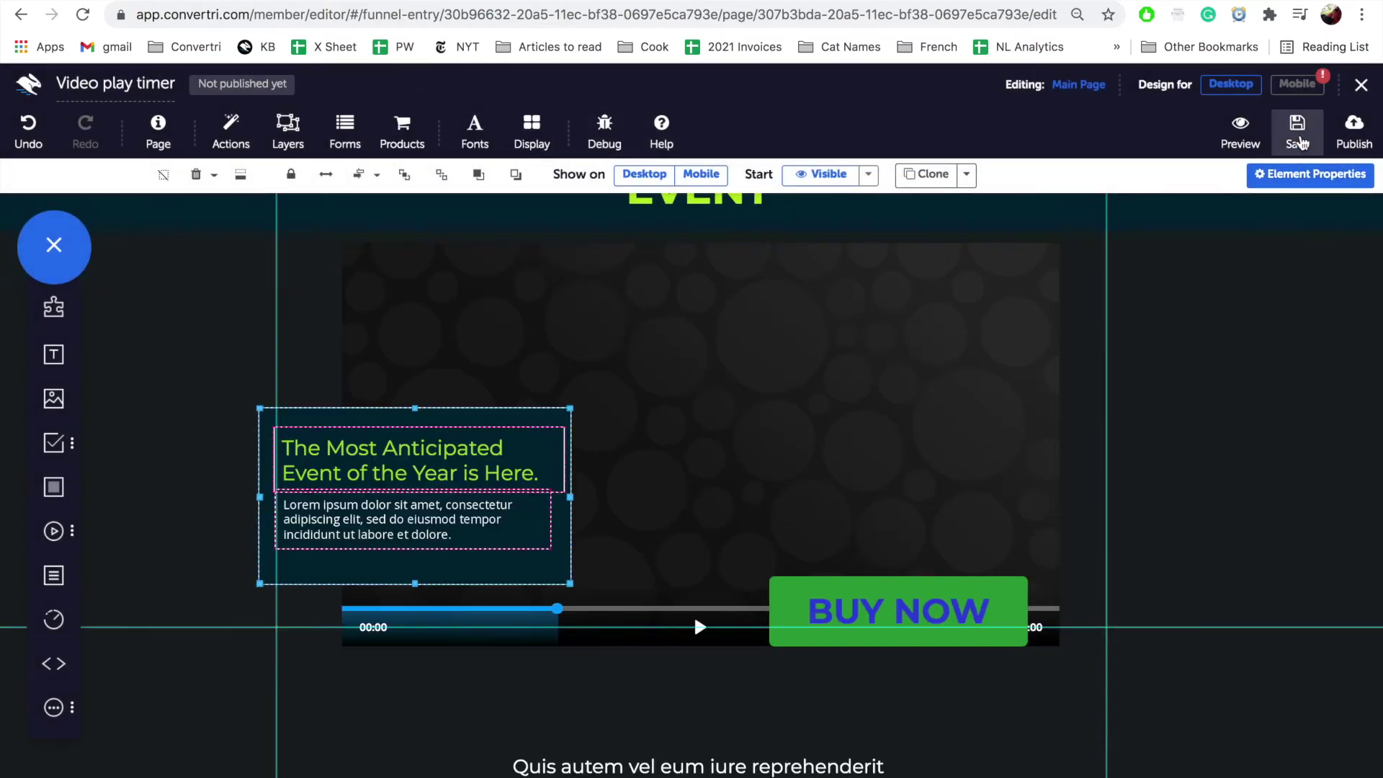
# Save the video page and preview it as a visitor
pyautogui.click(1300, 136)
pyautogui.click(1238, 131)
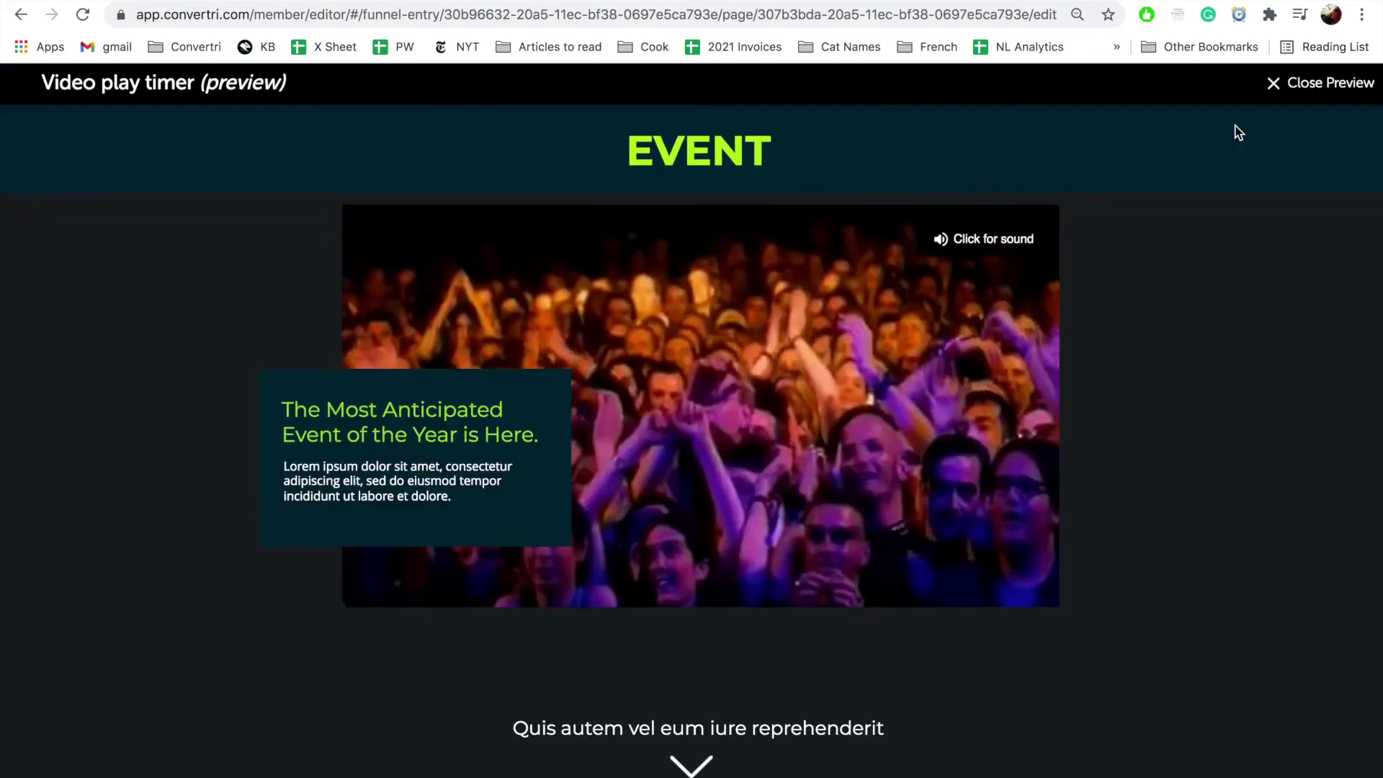
pyautogui.moveTo(392, 586)
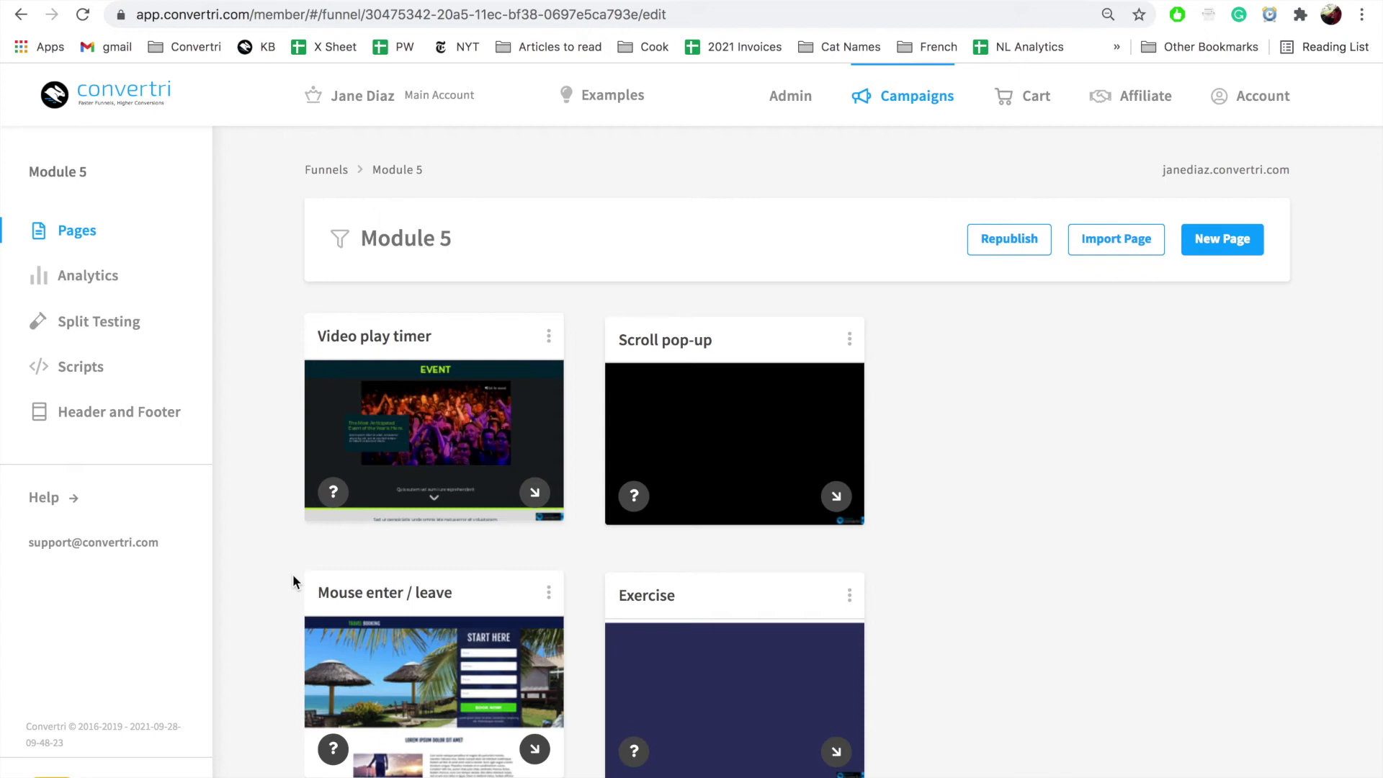
# Open the Mouse enter / leave page for editing and add an image element
pyautogui.click(441, 693)
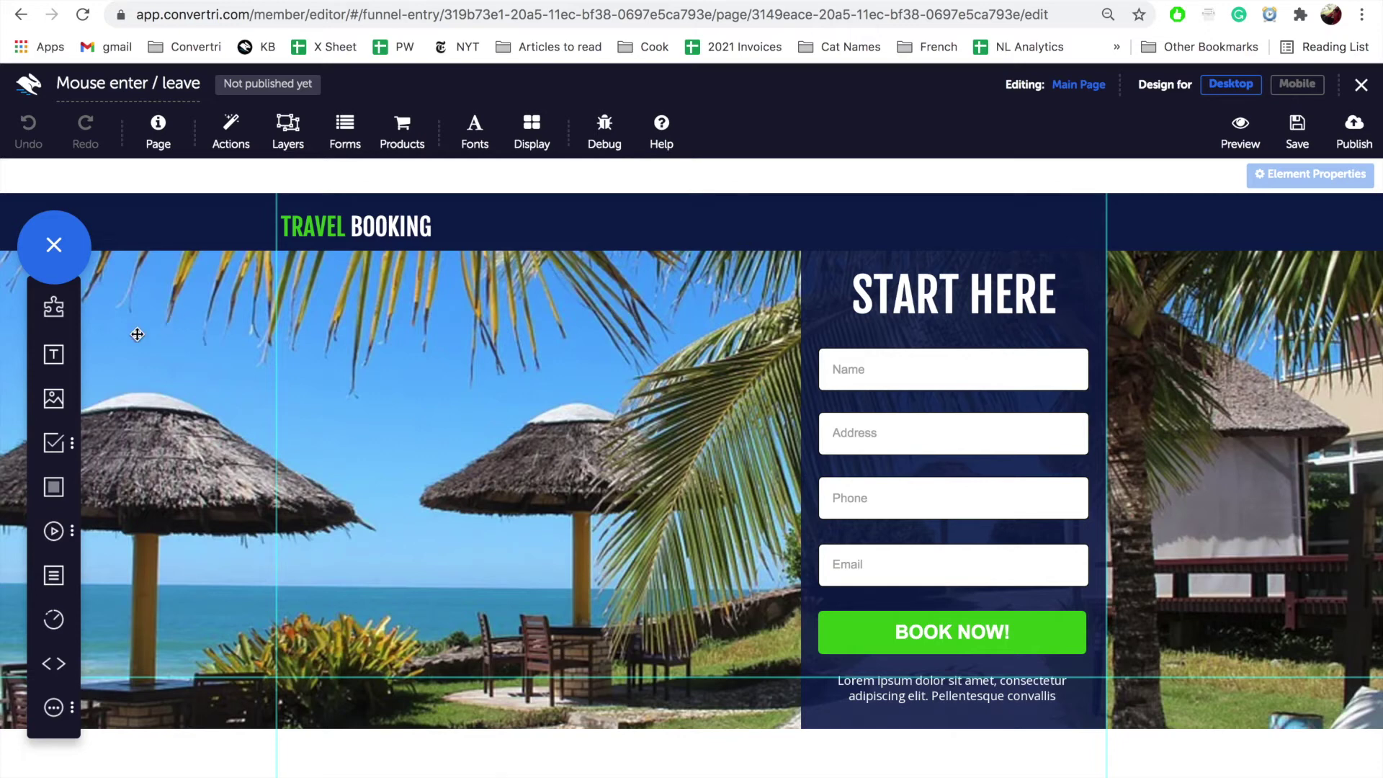
pyautogui.click(52, 401)
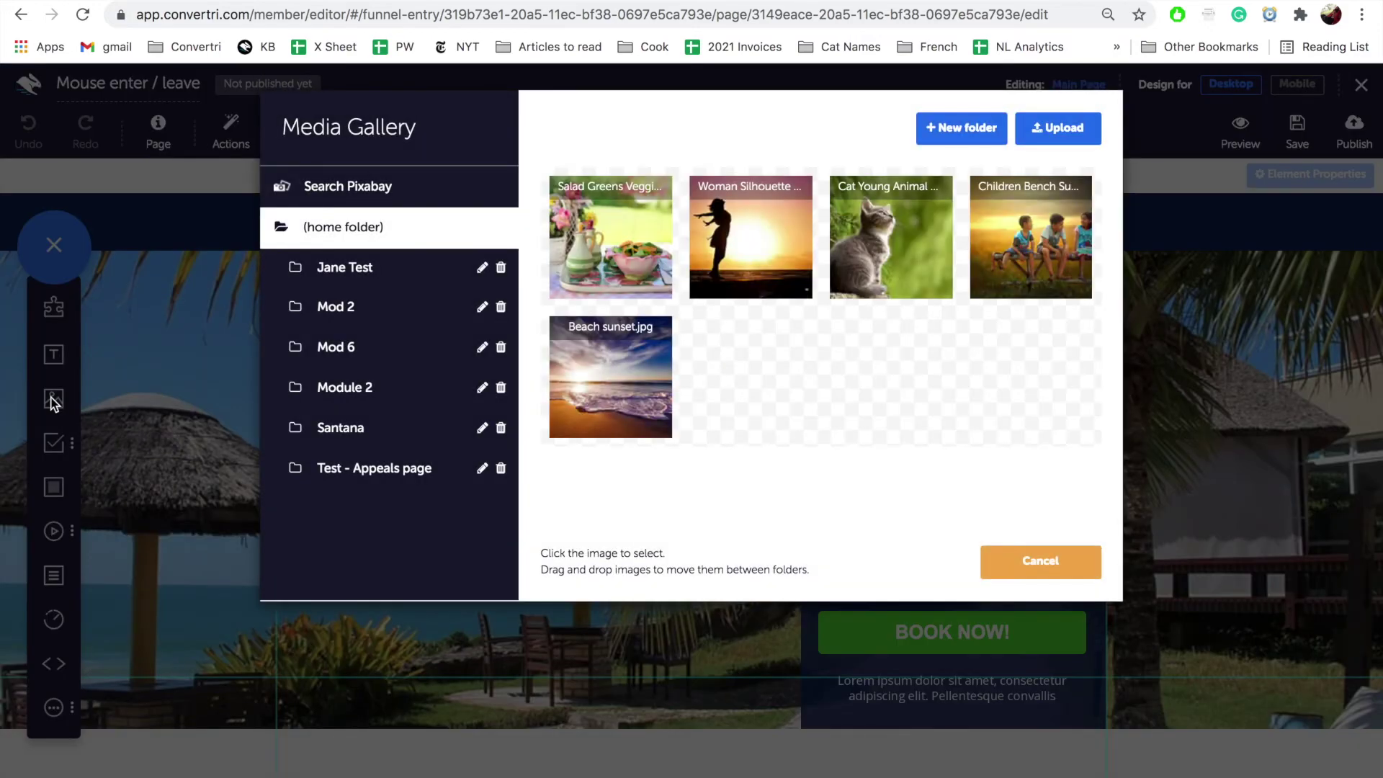
# Upload Beach sunset.jpg from the Module 5 resources folder and insert it onto the page
pyautogui.click(1059, 130)
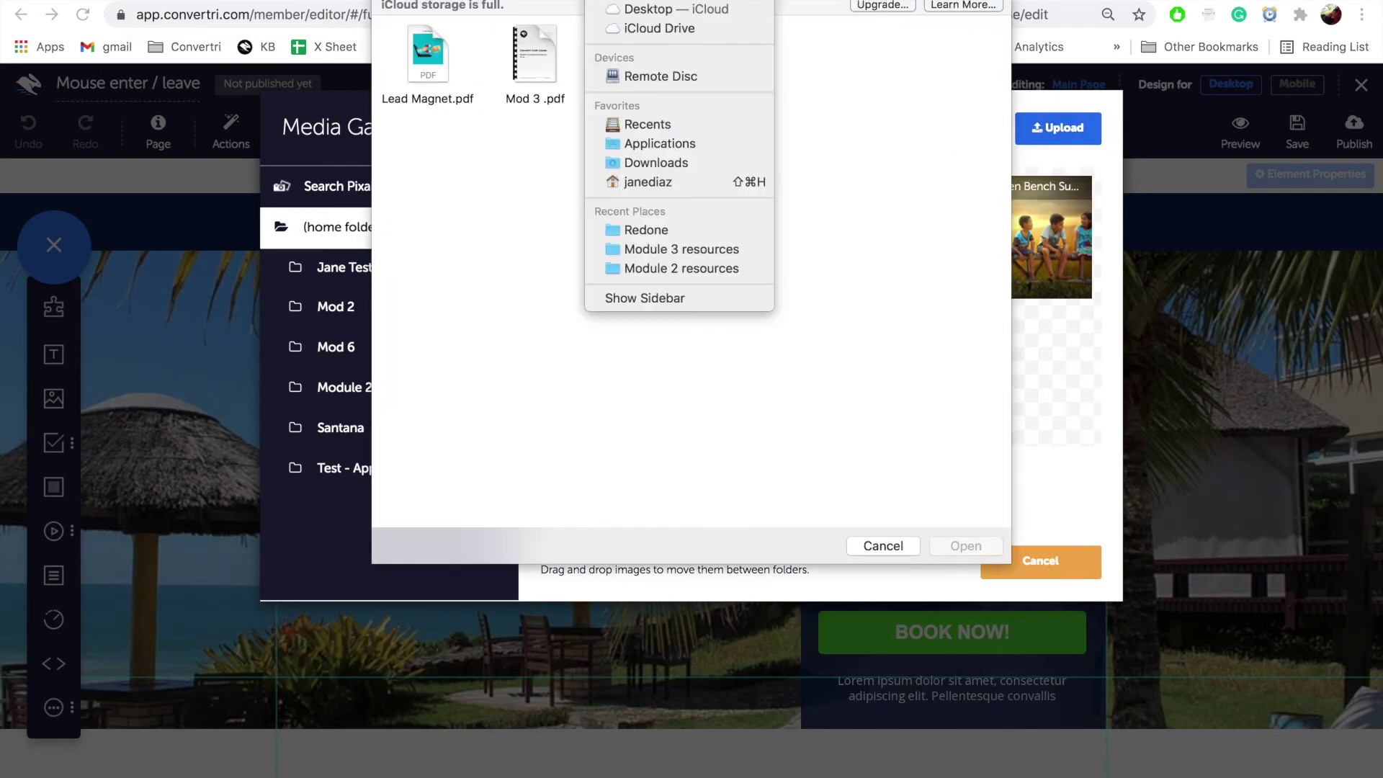
pyautogui.click(651, 12)
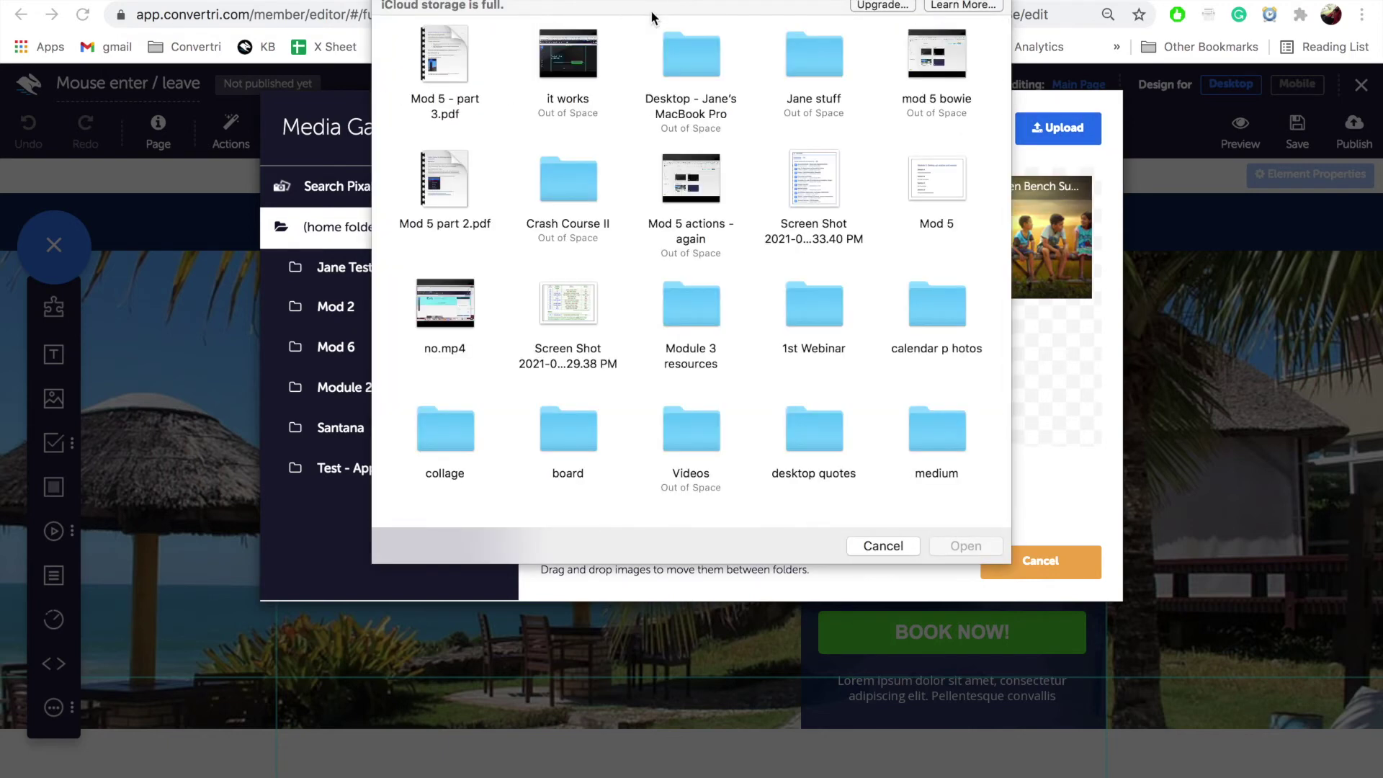
pyautogui.scroll(-2, 816, 272)
pyautogui.scroll(-3, 814, 272)
pyautogui.doubleClick(681, 426)
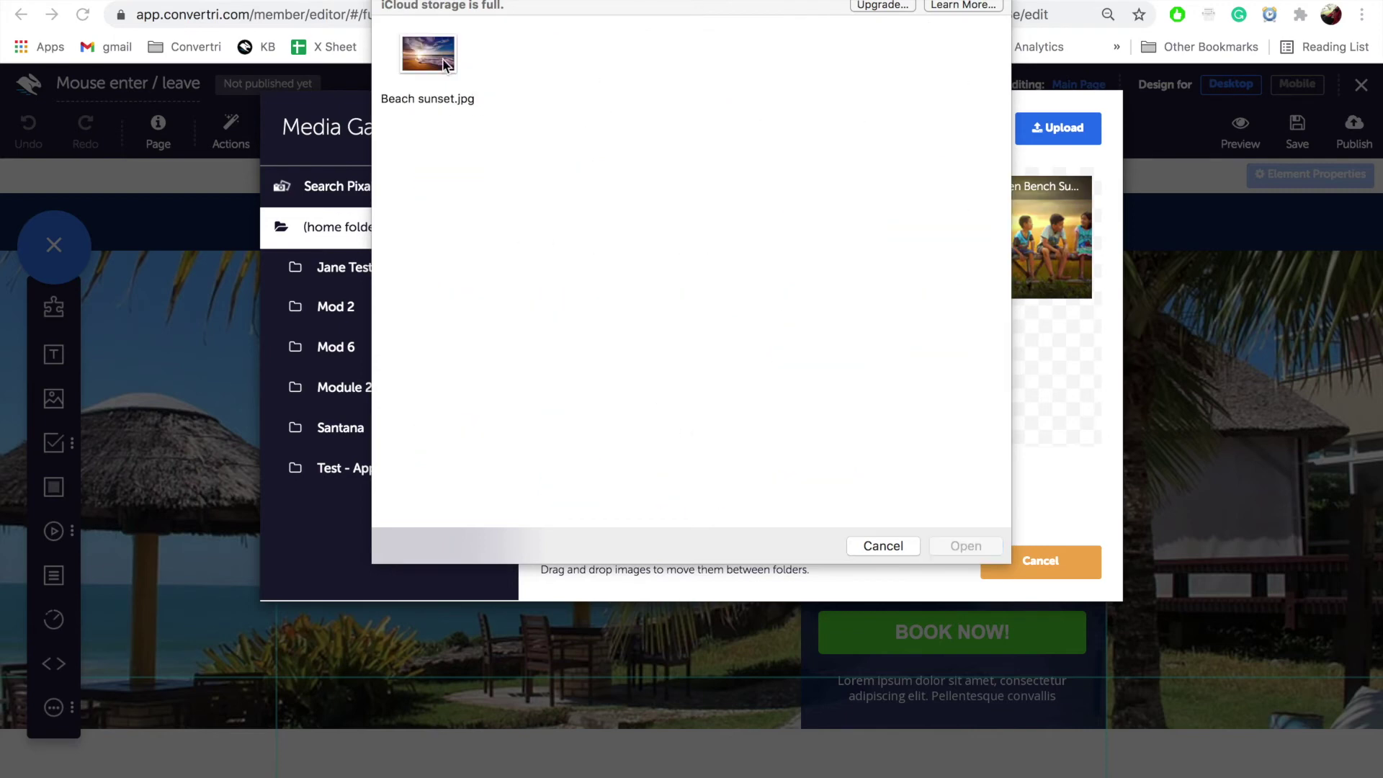
pyautogui.click(445, 63)
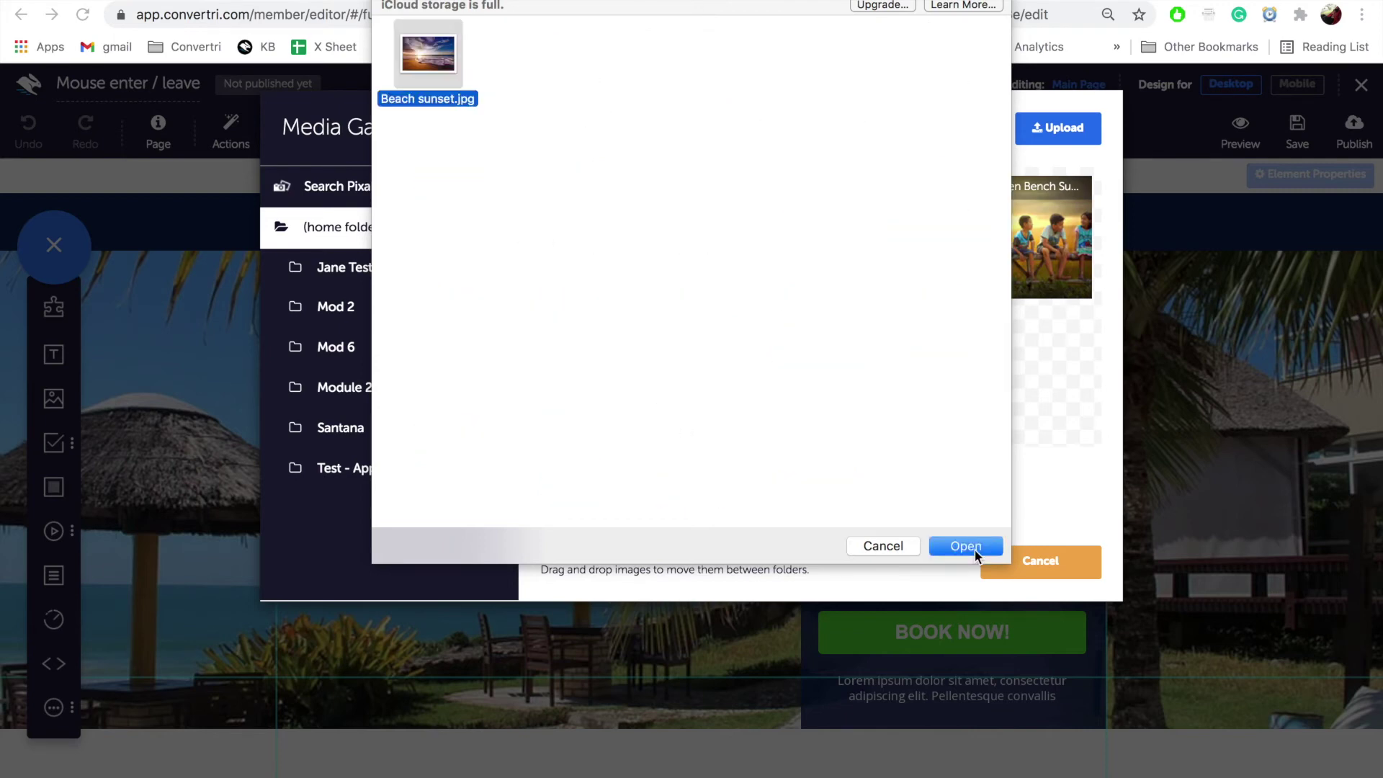
pyautogui.click(965, 546)
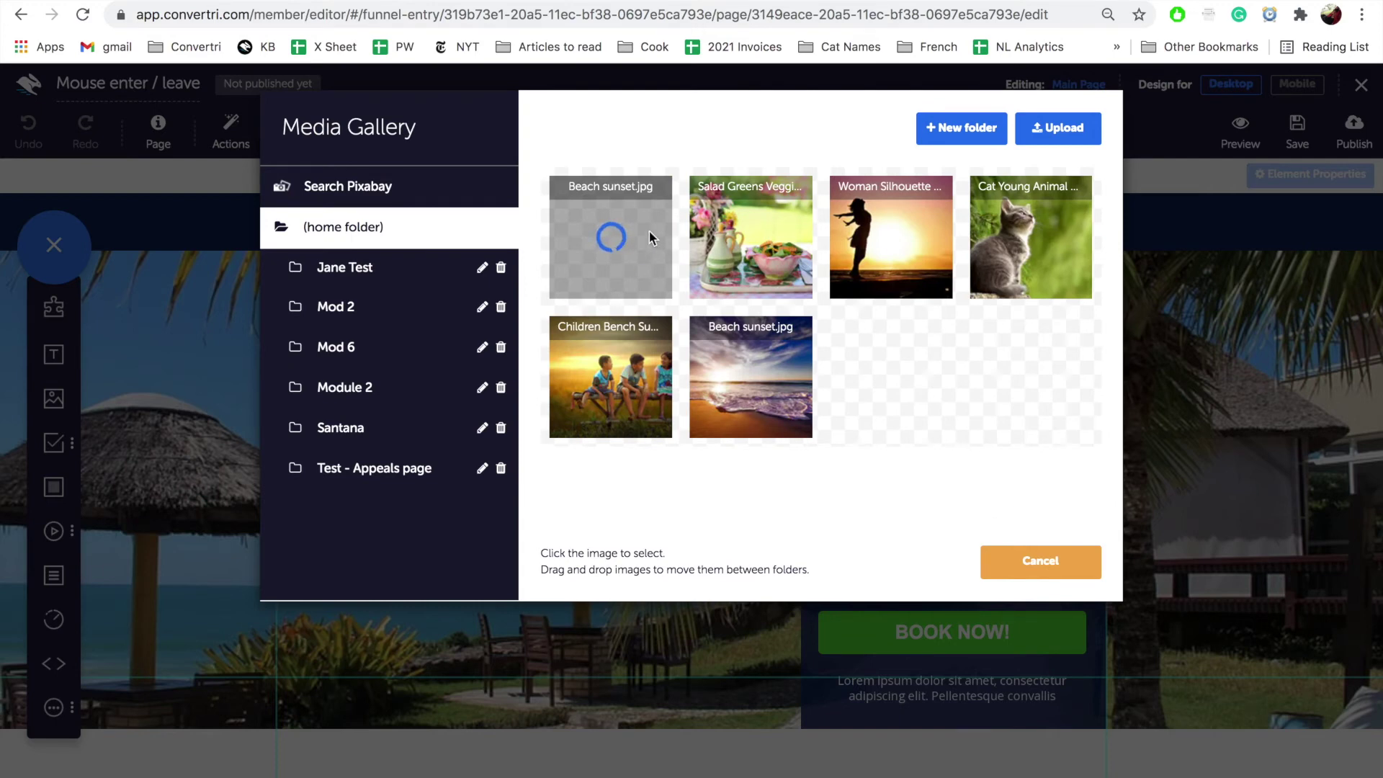
pyautogui.click(699, 355)
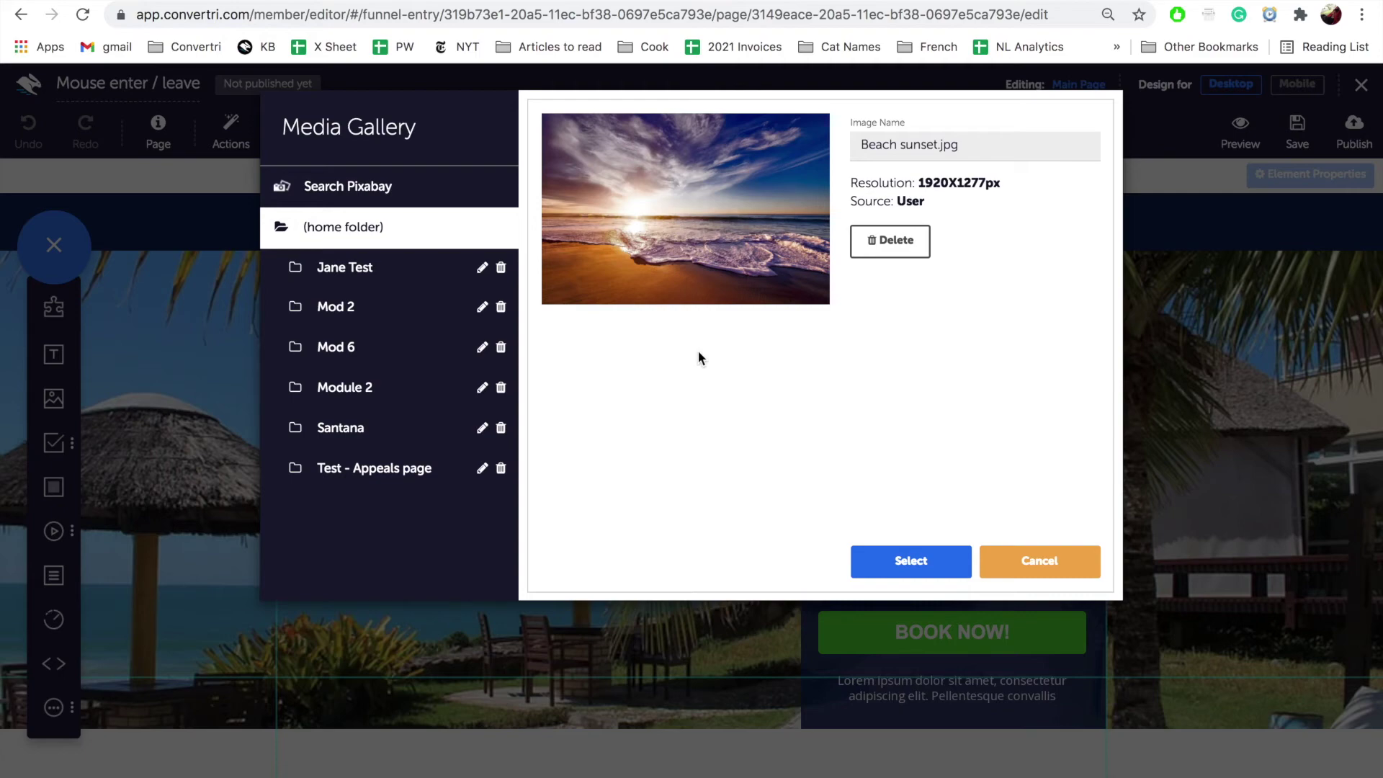
pyautogui.click(900, 564)
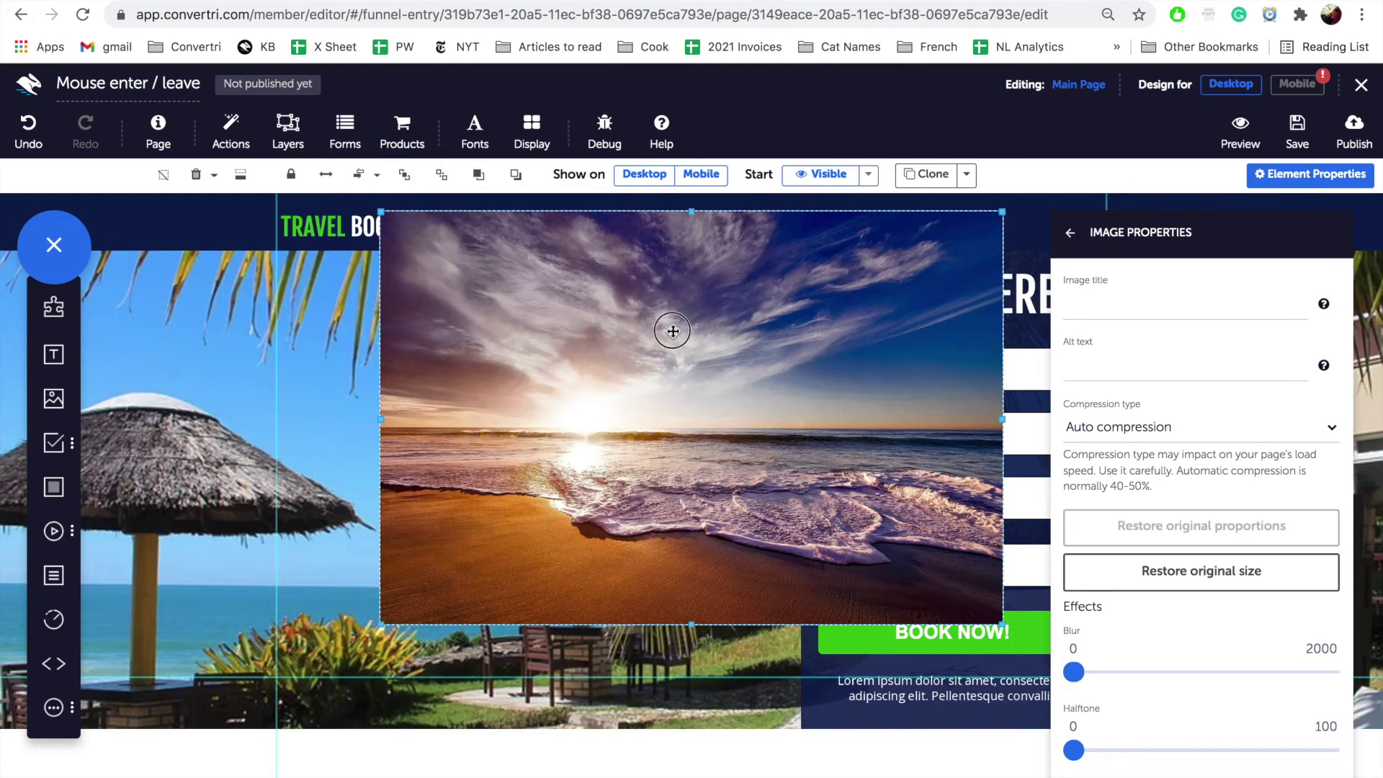
# Make the beach image full width and drag its bottom edge down to make it taller
pyautogui.click(326, 175)
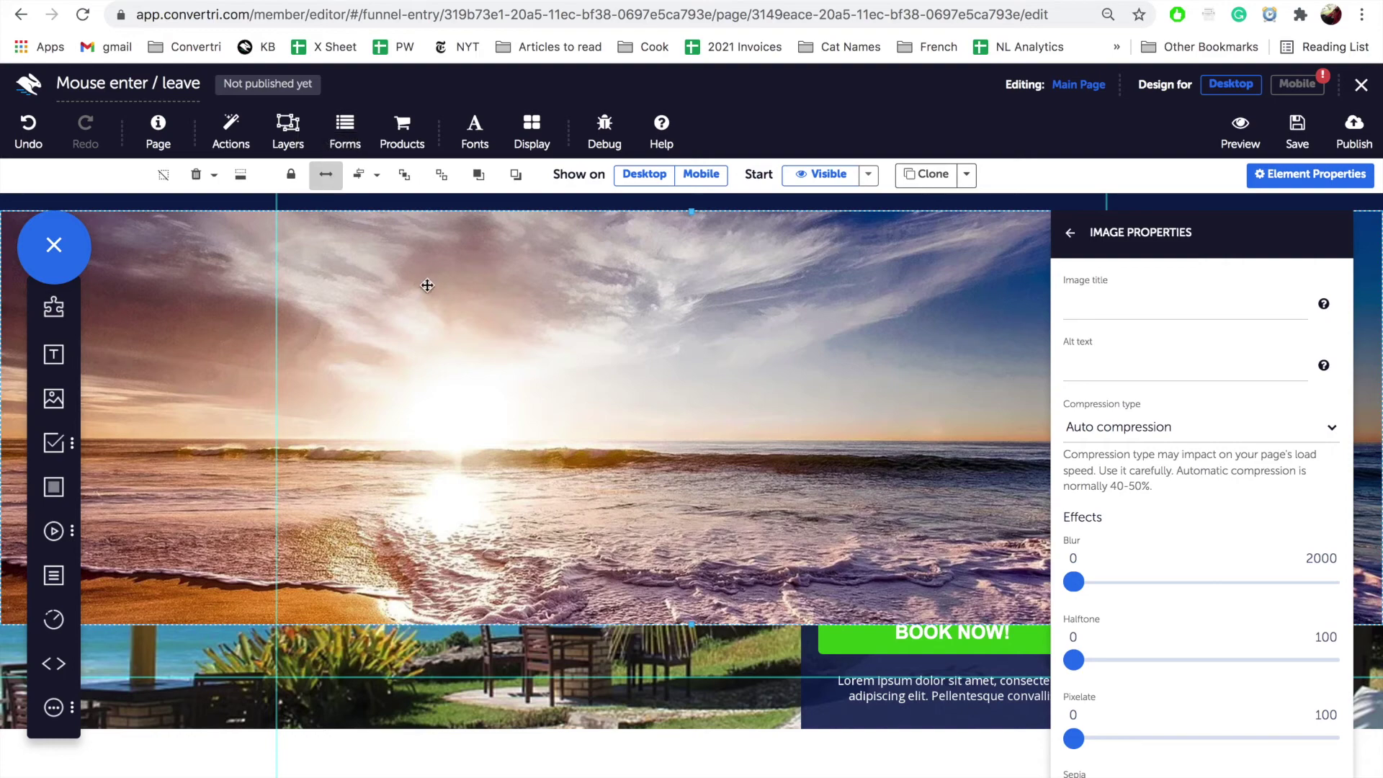
pyautogui.scroll(1, 432, 325)
pyautogui.scroll(-4, 432, 324)
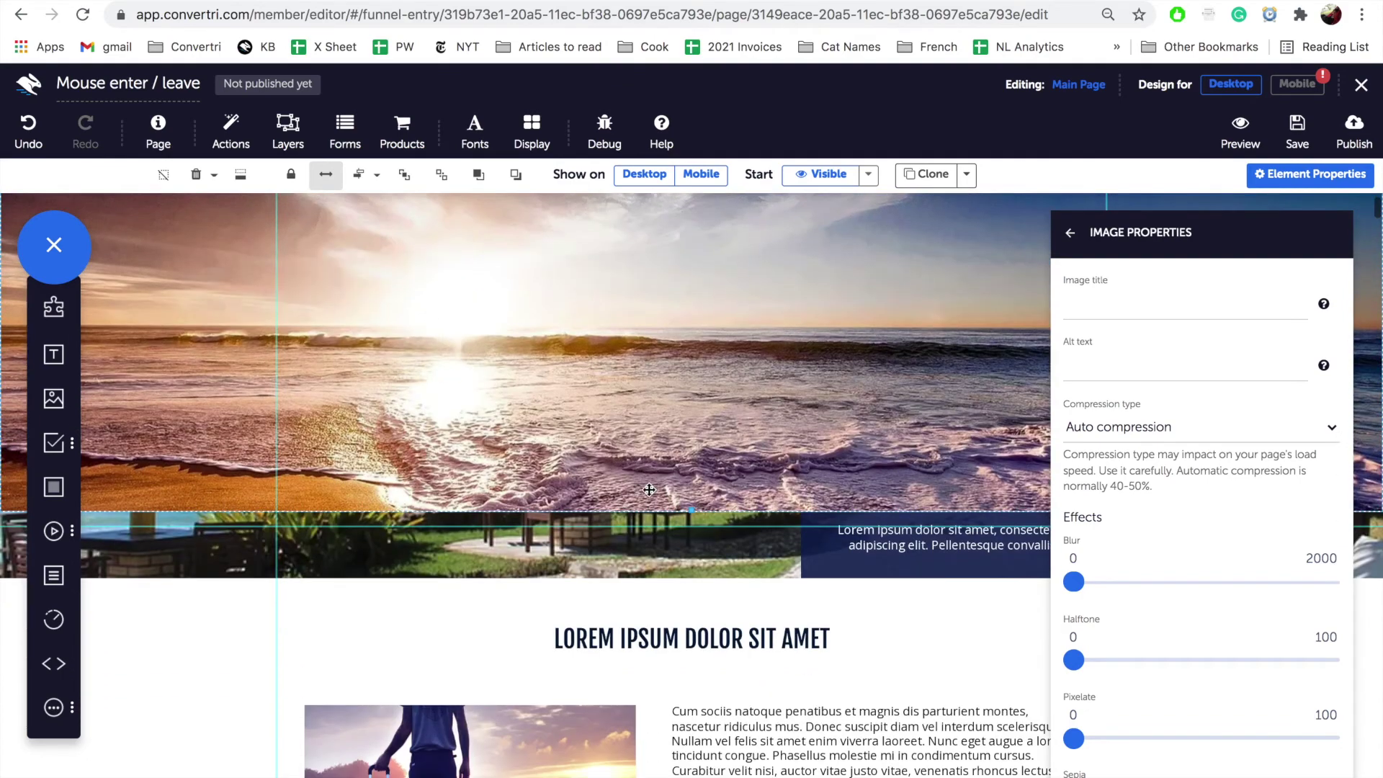
pyautogui.moveTo(688, 525); pyautogui.dragTo(690, 577)
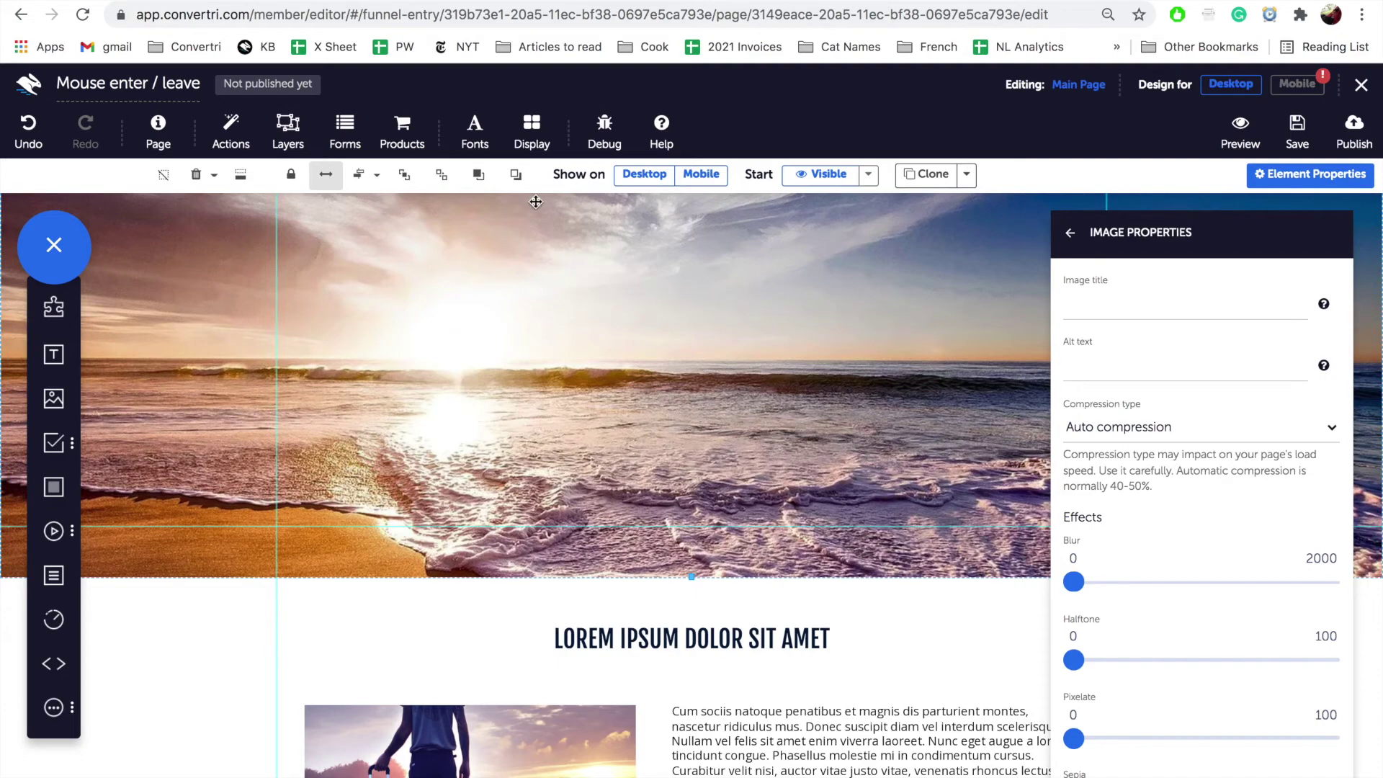
# Send the beach image backward twice so it sits behind the booking form
pyautogui.click(517, 177)
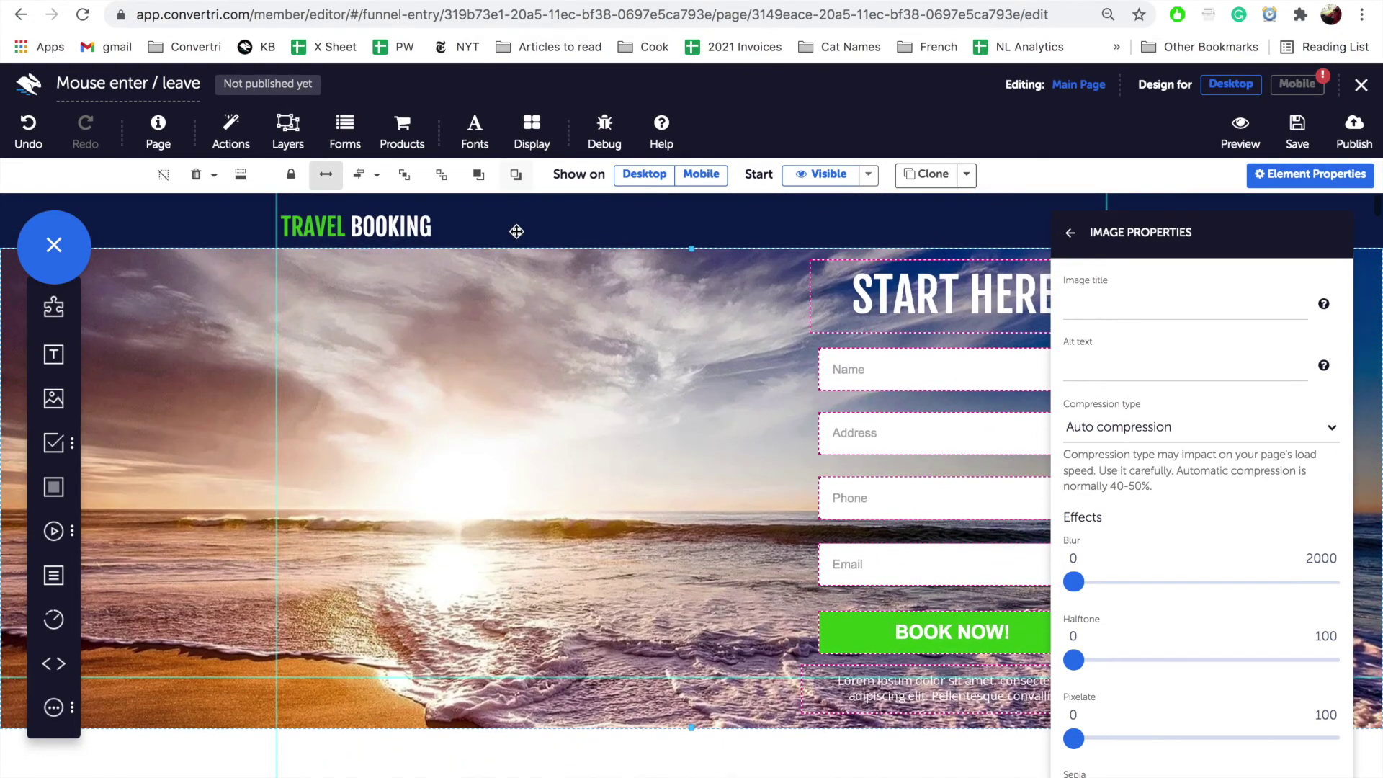
pyautogui.click(517, 177)
pyautogui.click(1333, 176)
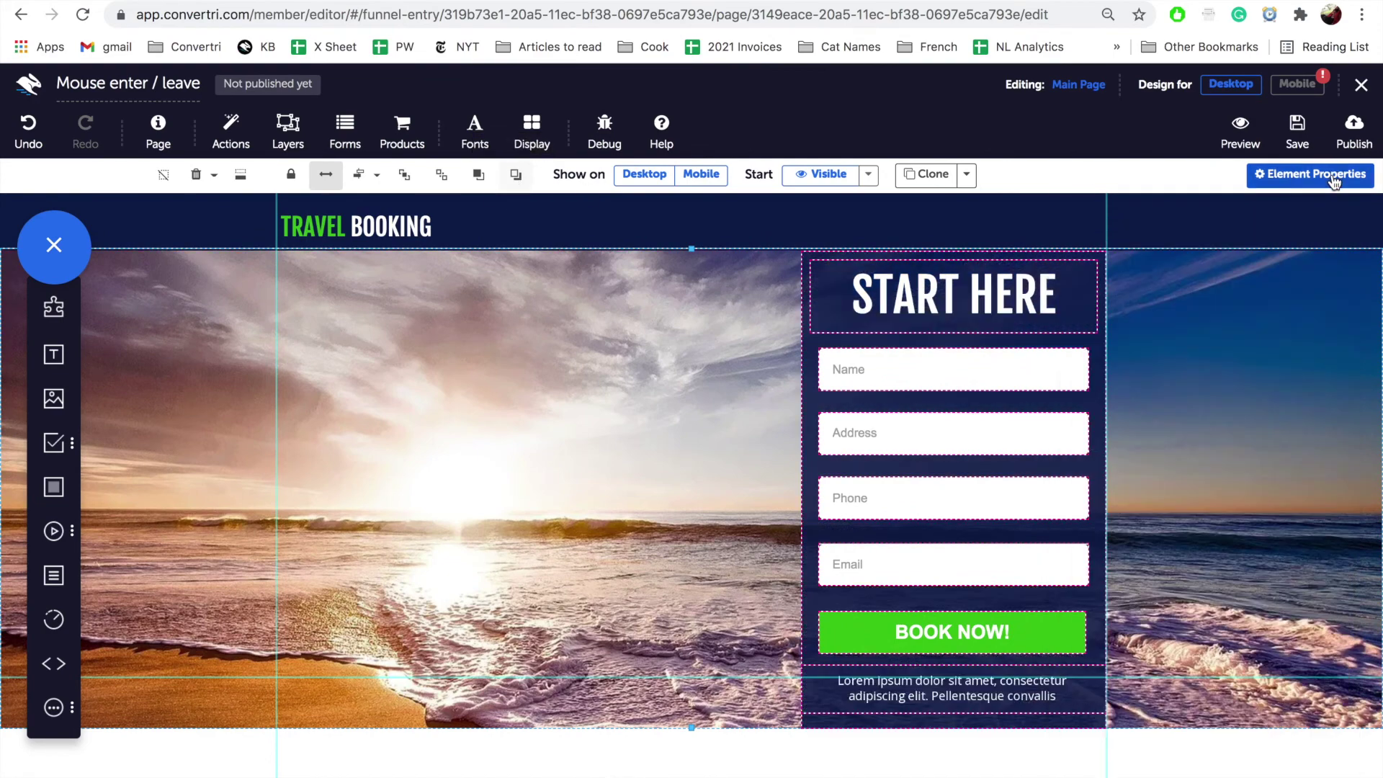
pyautogui.click(869, 174)
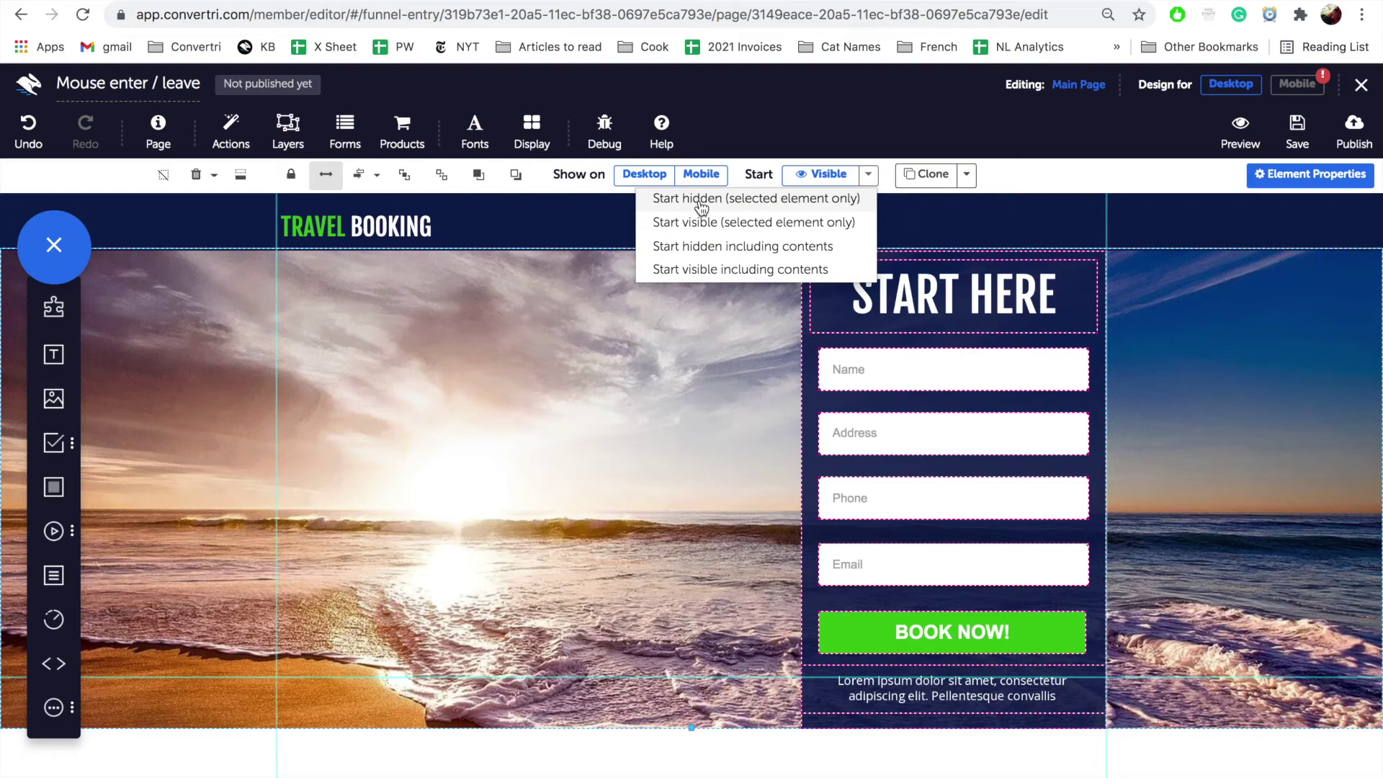
# Set the beach image to start hidden and name it 'Beach Sunset'
pyautogui.click(701, 205)
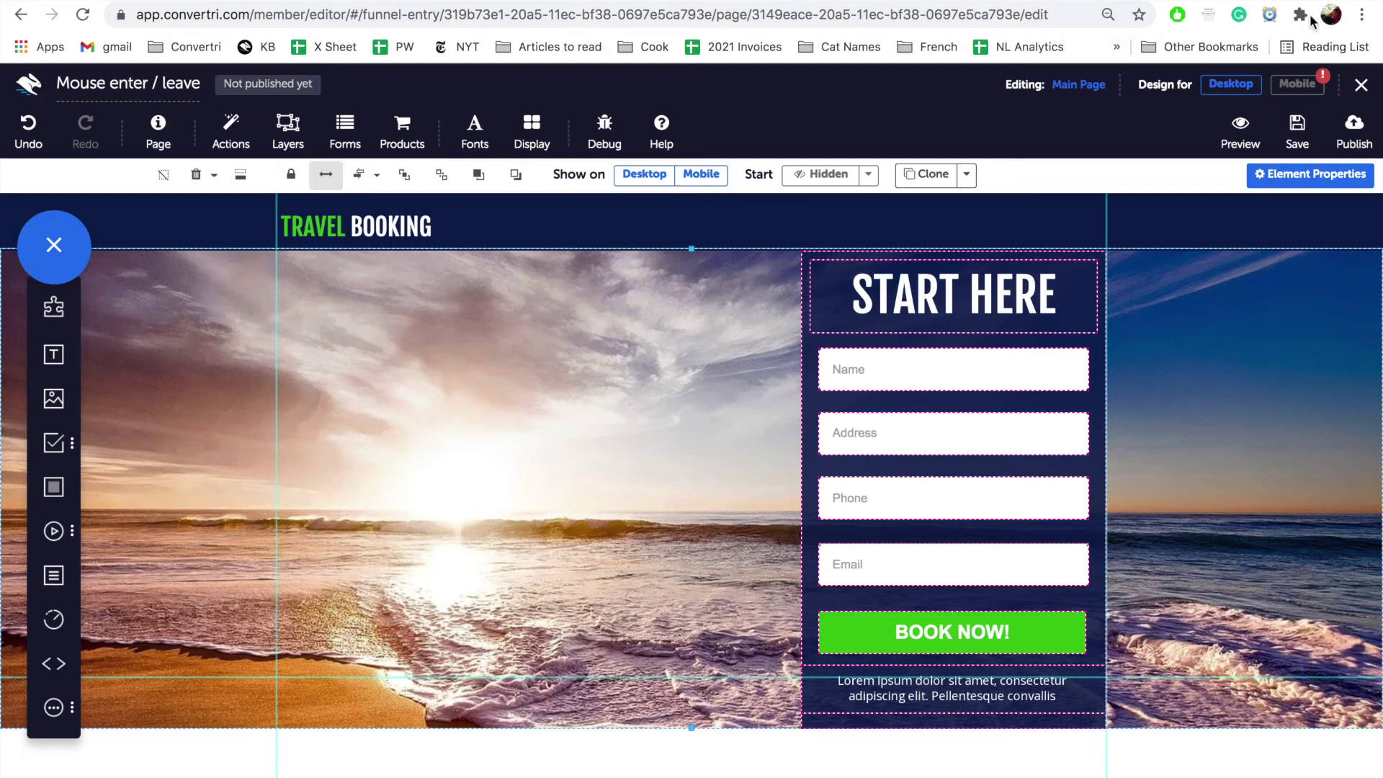
pyautogui.click(1288, 176)
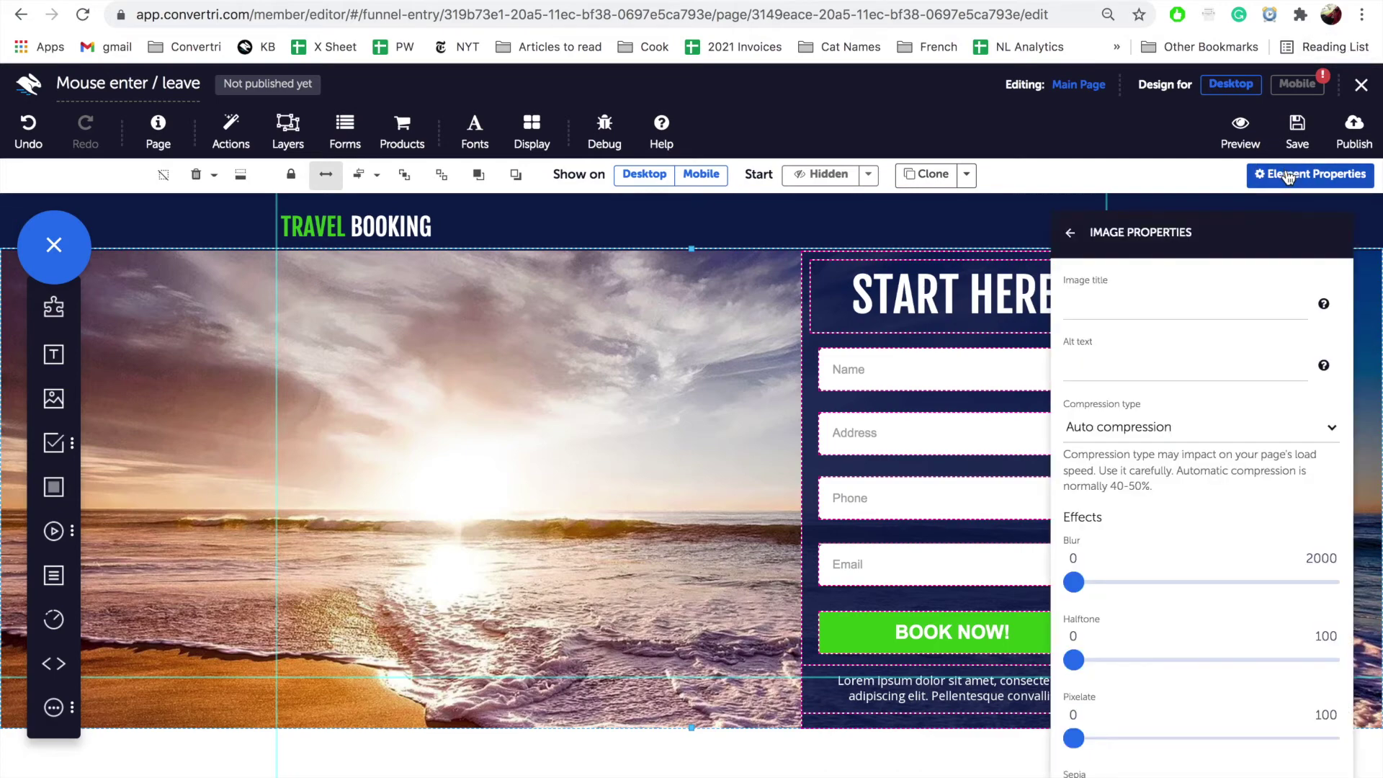
pyautogui.click(1072, 235)
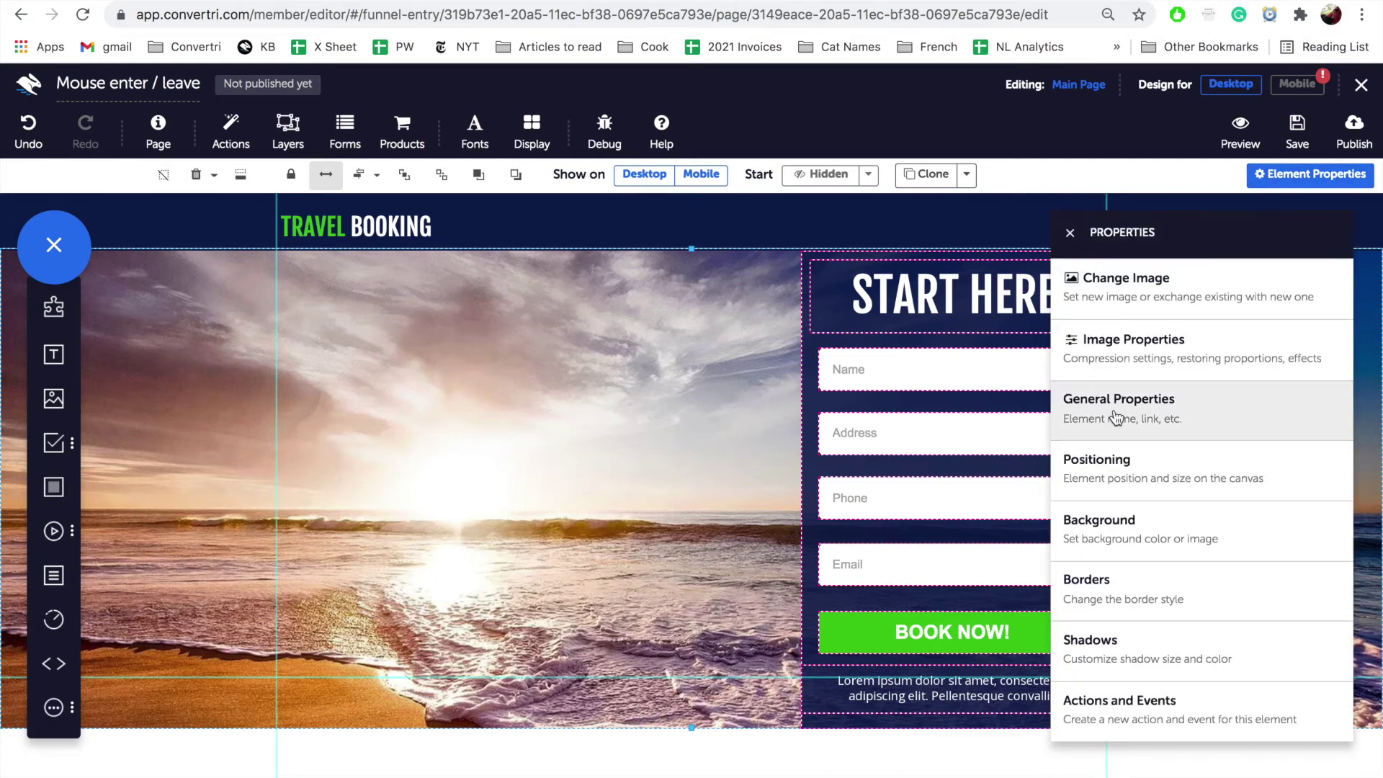
pyautogui.click(1118, 415)
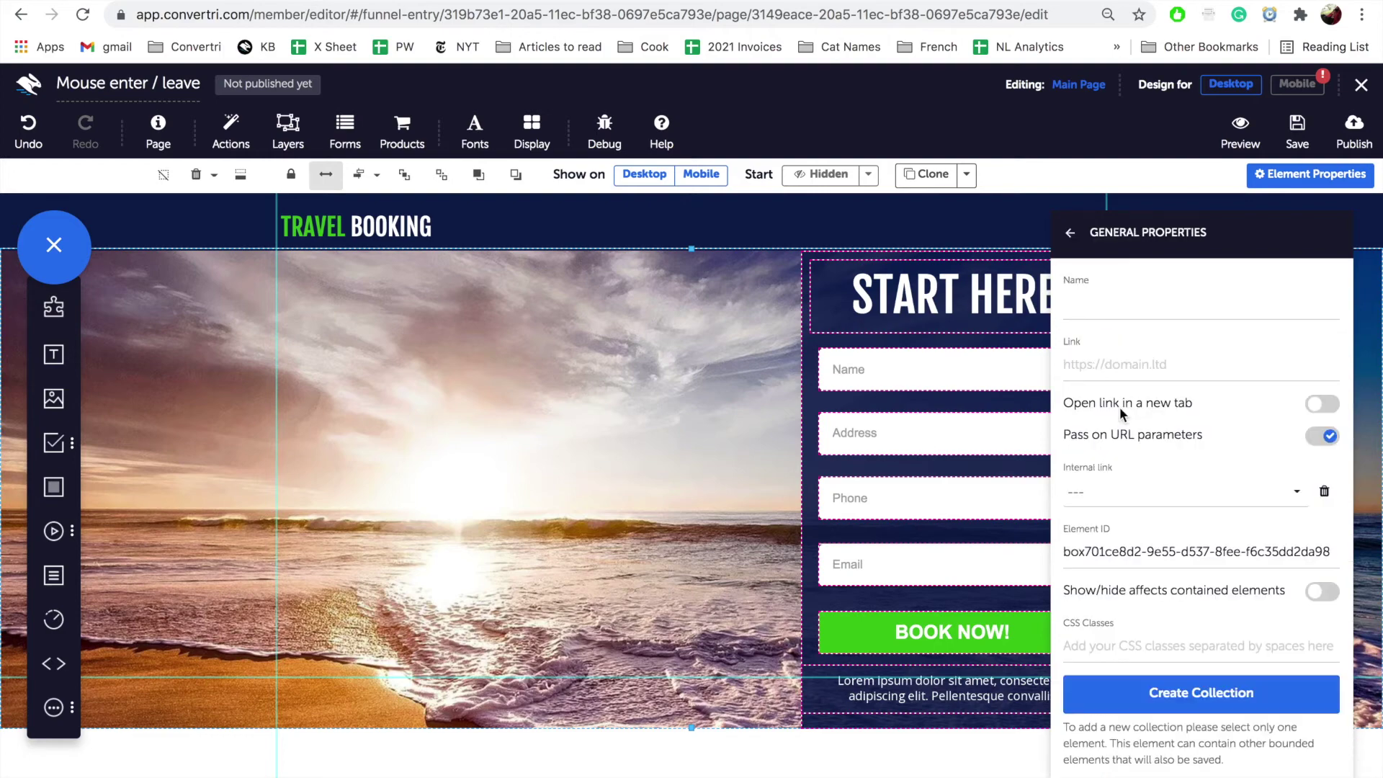
pyautogui.click(1096, 303)
pyautogui.write('Beach Sunset')
# Drag the Beach Sunset image lower, then select the palm-resort section and open its Actions and Events
pyautogui.moveTo(658, 313); pyautogui.dragTo(660, 383)
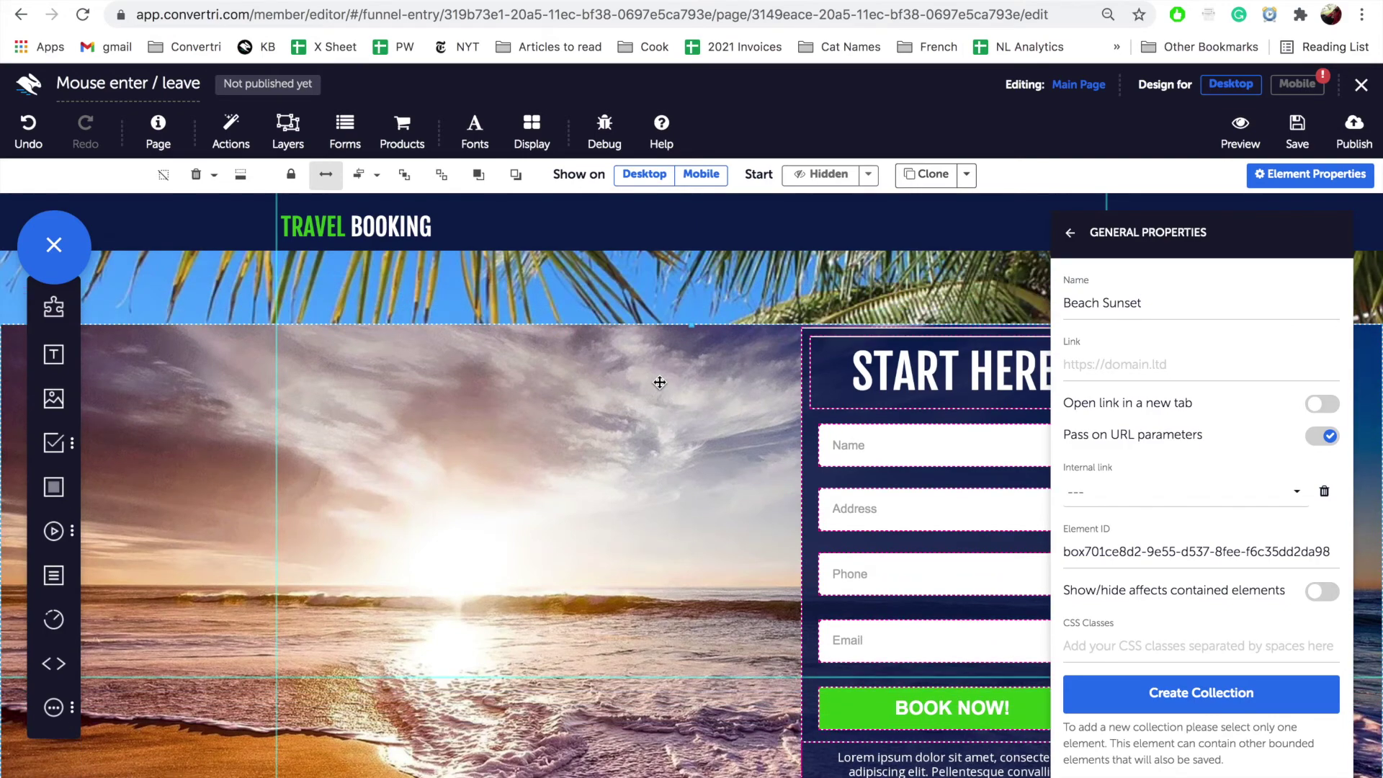
pyautogui.click(660, 256)
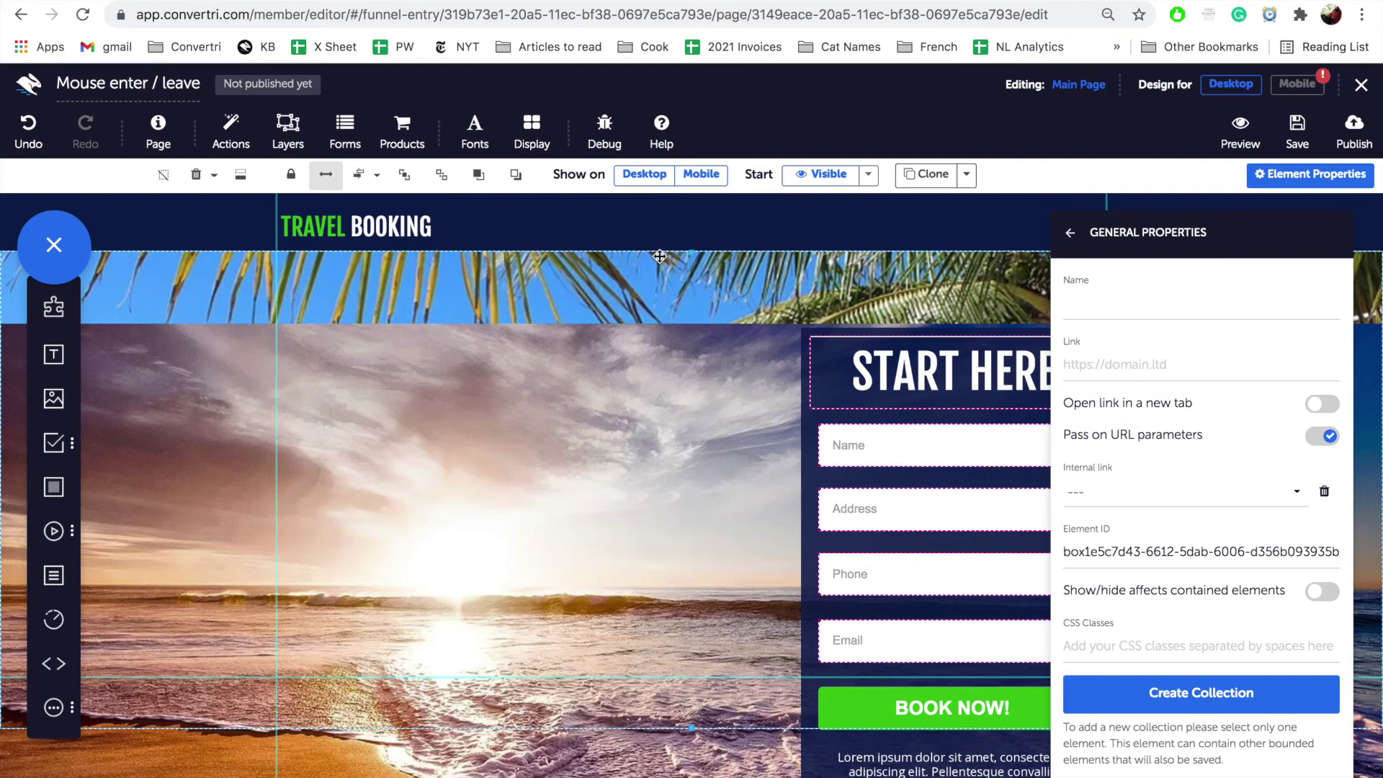
pyautogui.click(1070, 233)
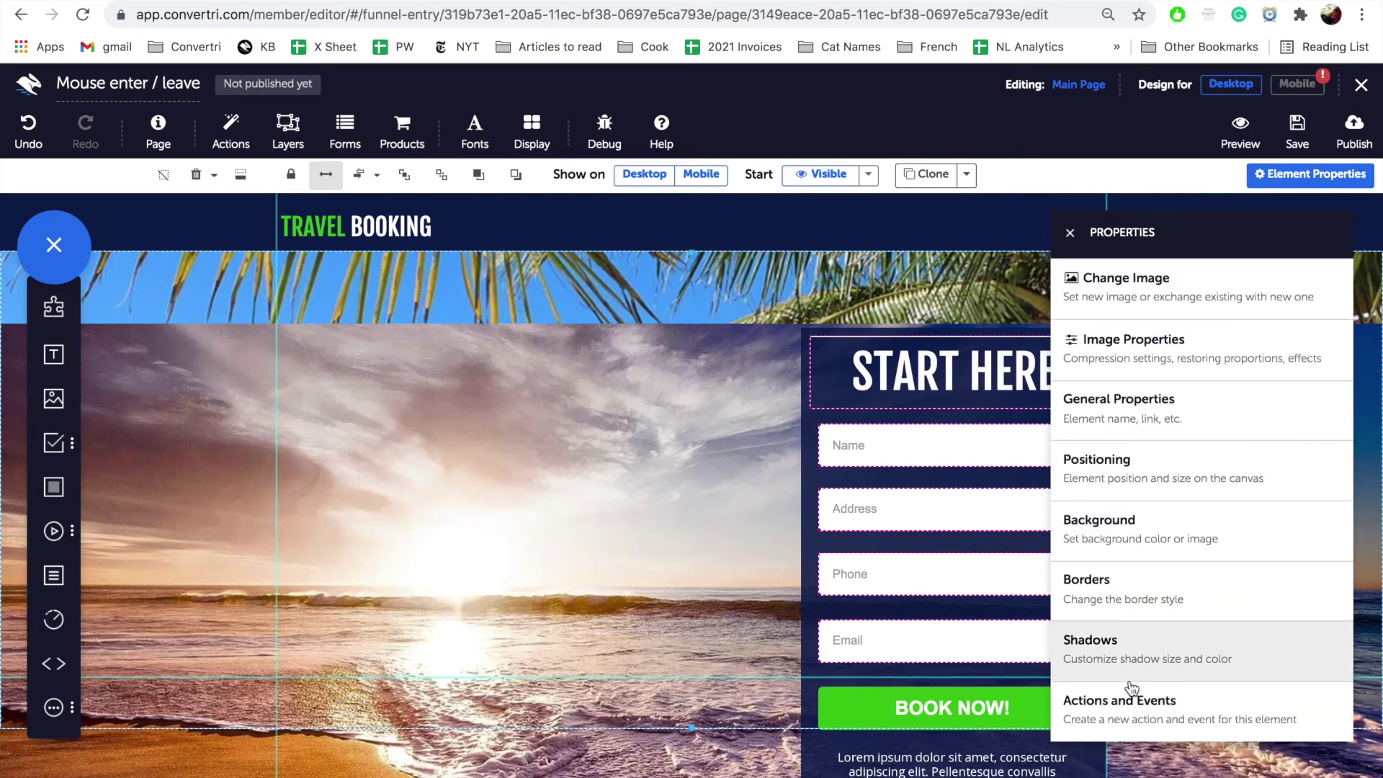
pyautogui.click(1128, 704)
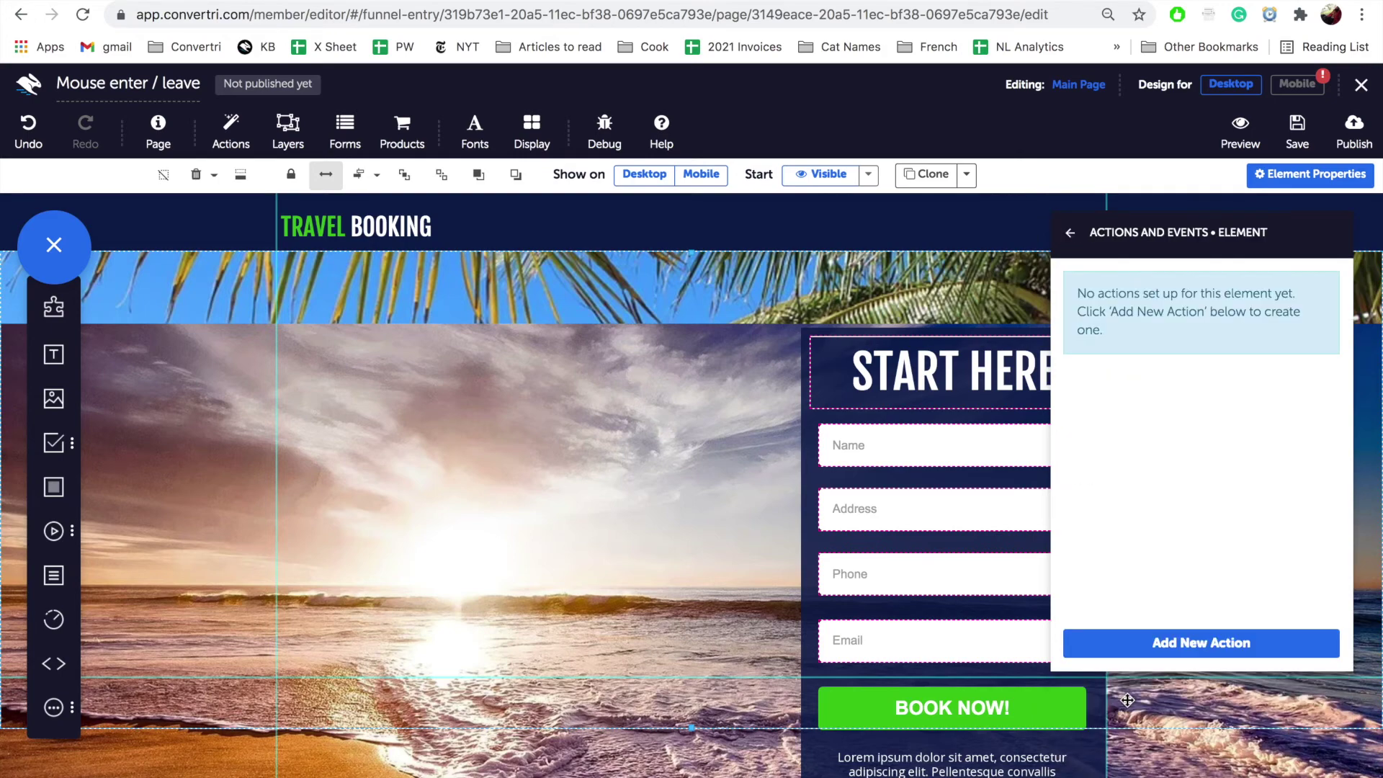
# Create a new section event triggered when the mouse enters the element
pyautogui.click(1161, 645)
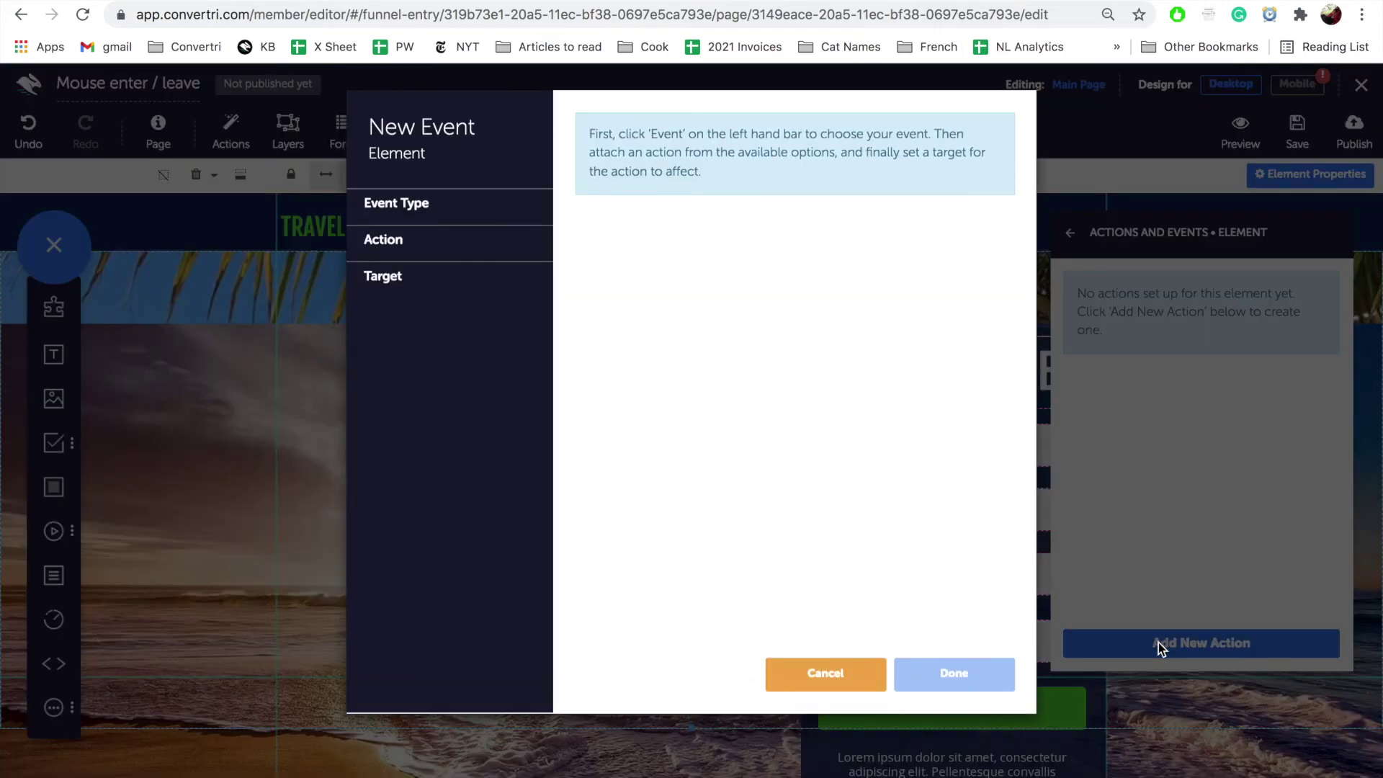
pyautogui.click(461, 220)
pyautogui.click(460, 264)
pyautogui.click(582, 189)
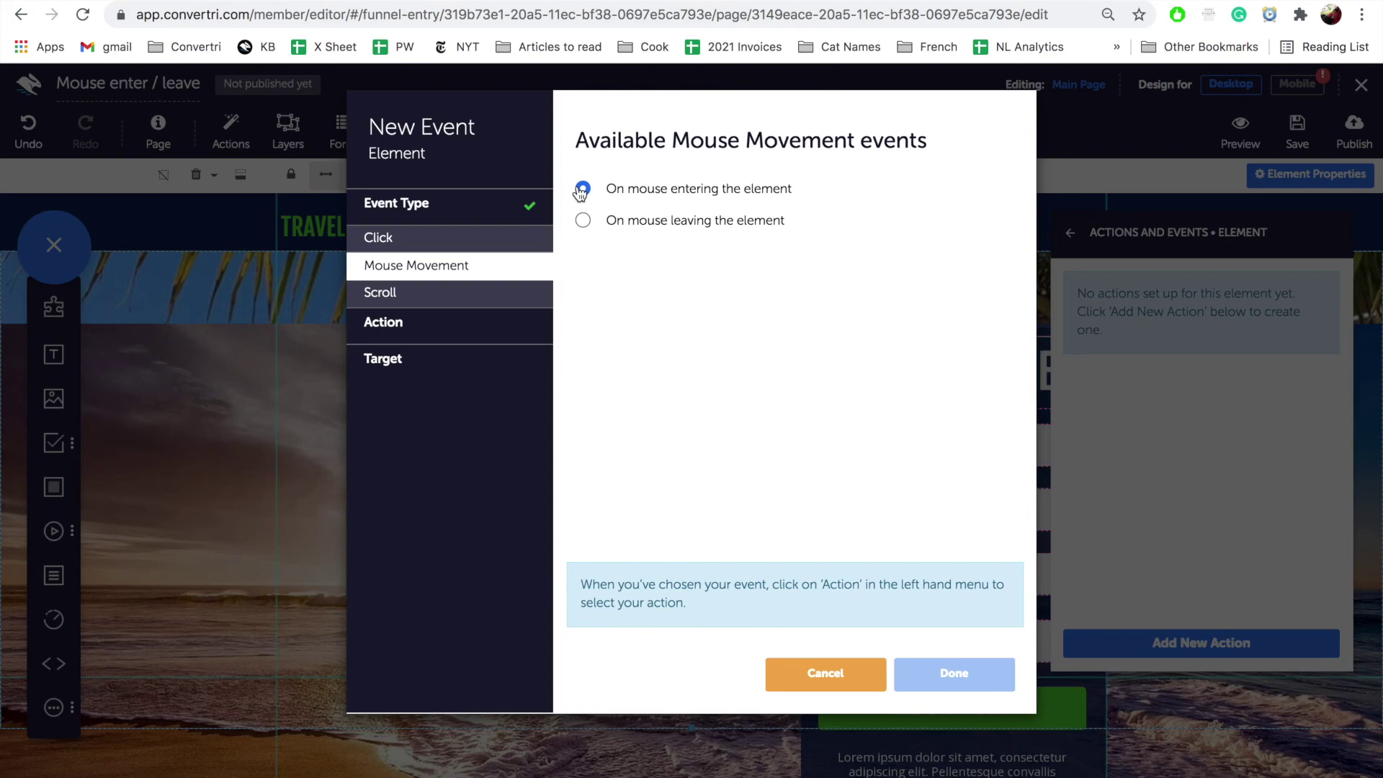
# Make the action fade in the Beach Sunset image and confirm the event
pyautogui.click(461, 321)
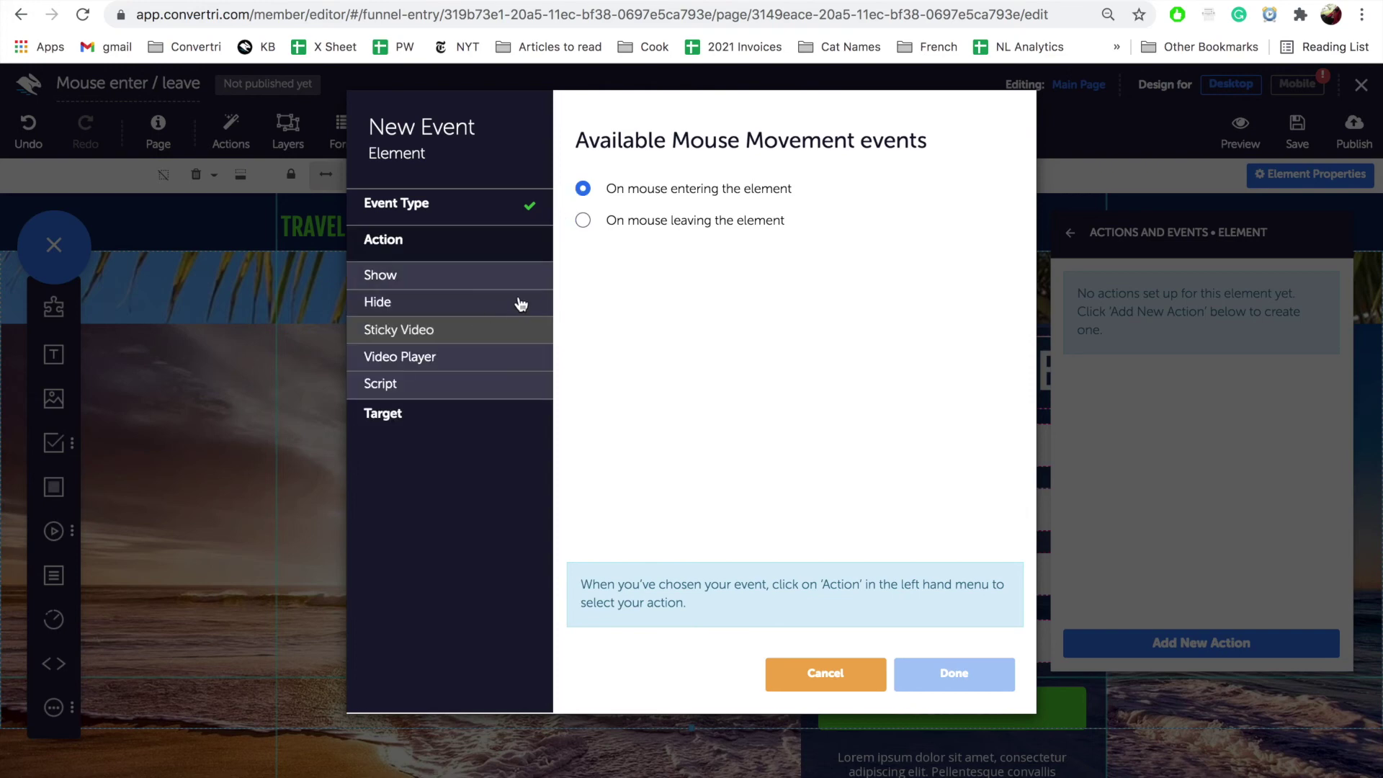
pyautogui.click(461, 278)
pyautogui.click(582, 221)
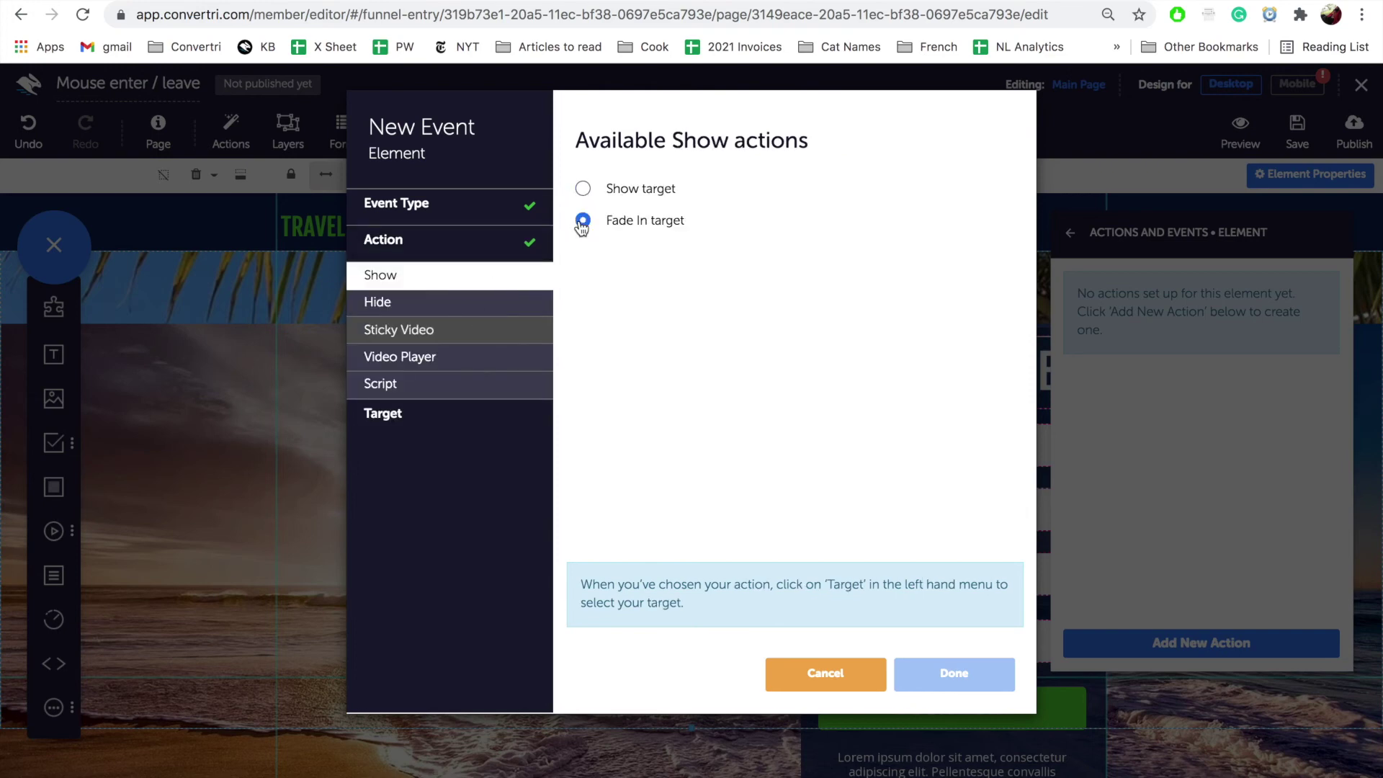
pyautogui.click(439, 418)
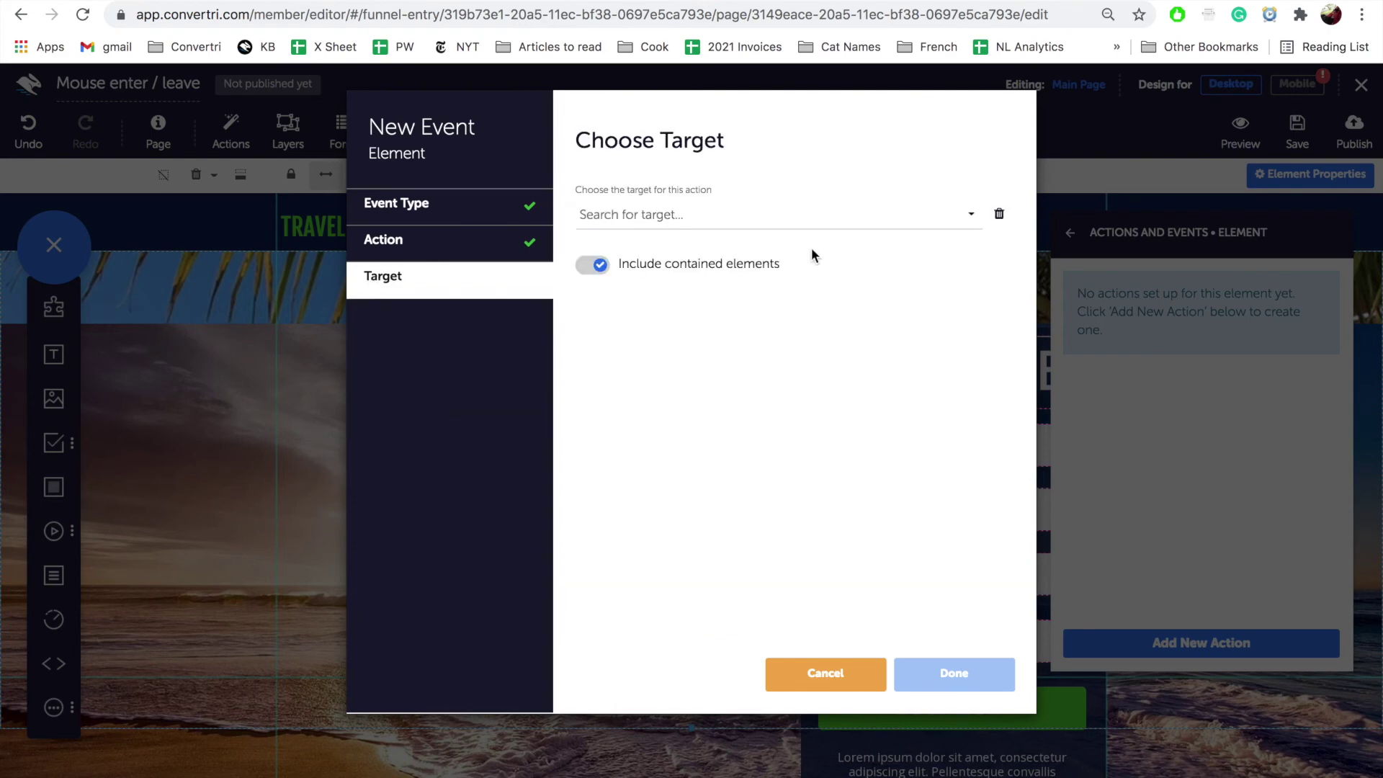
pyautogui.click(913, 221)
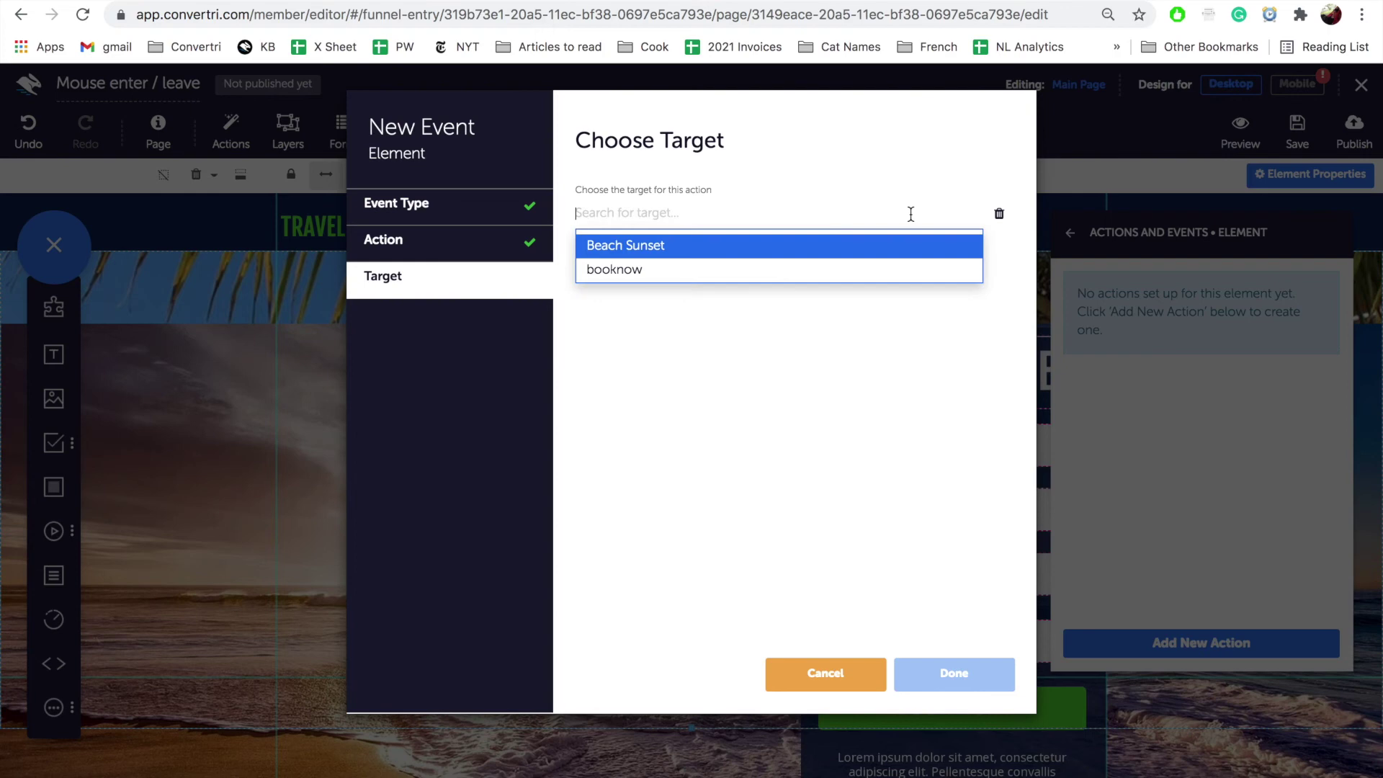
pyautogui.click(856, 246)
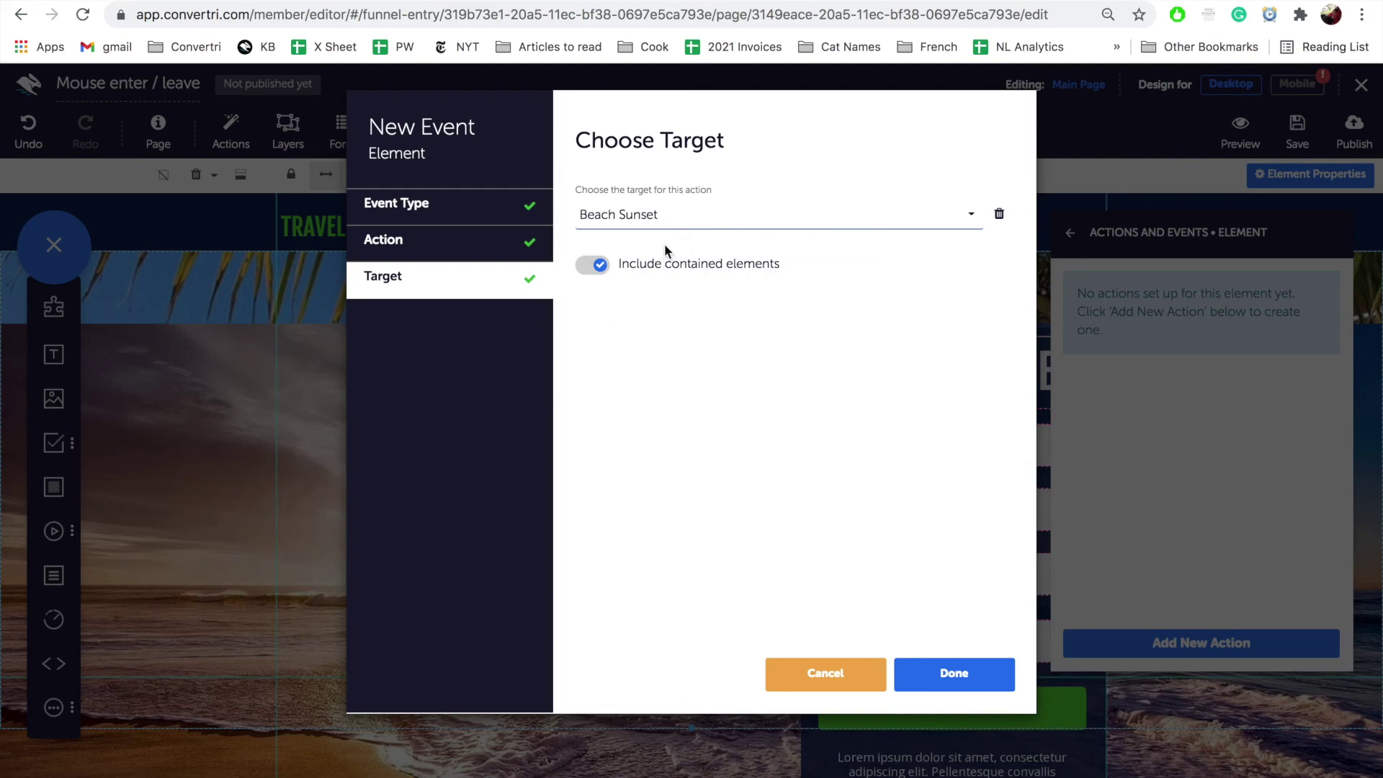
pyautogui.click(933, 673)
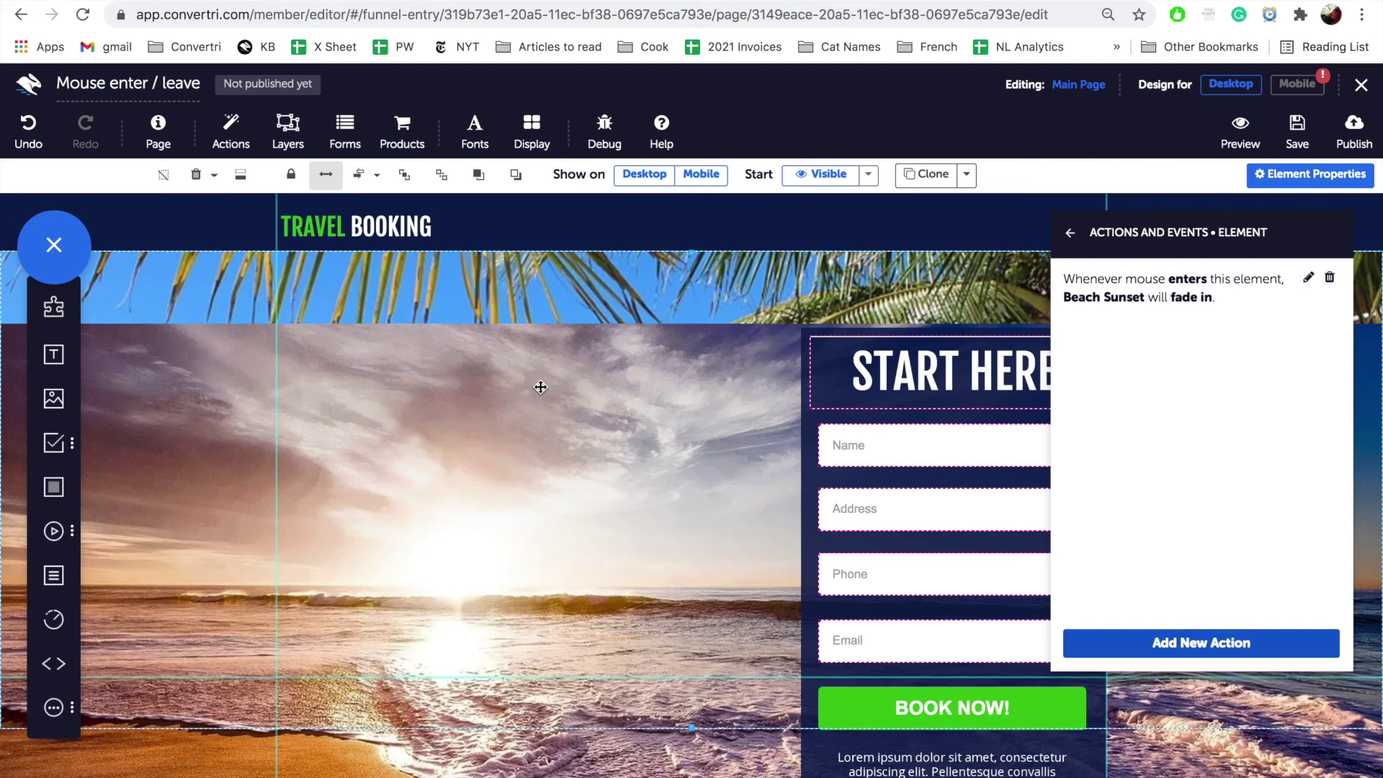
# Save and preview the page, hovering the hero to check the sunset fade-in, then close the preview
pyautogui.moveTo(540, 383); pyautogui.dragTo(534, 314)
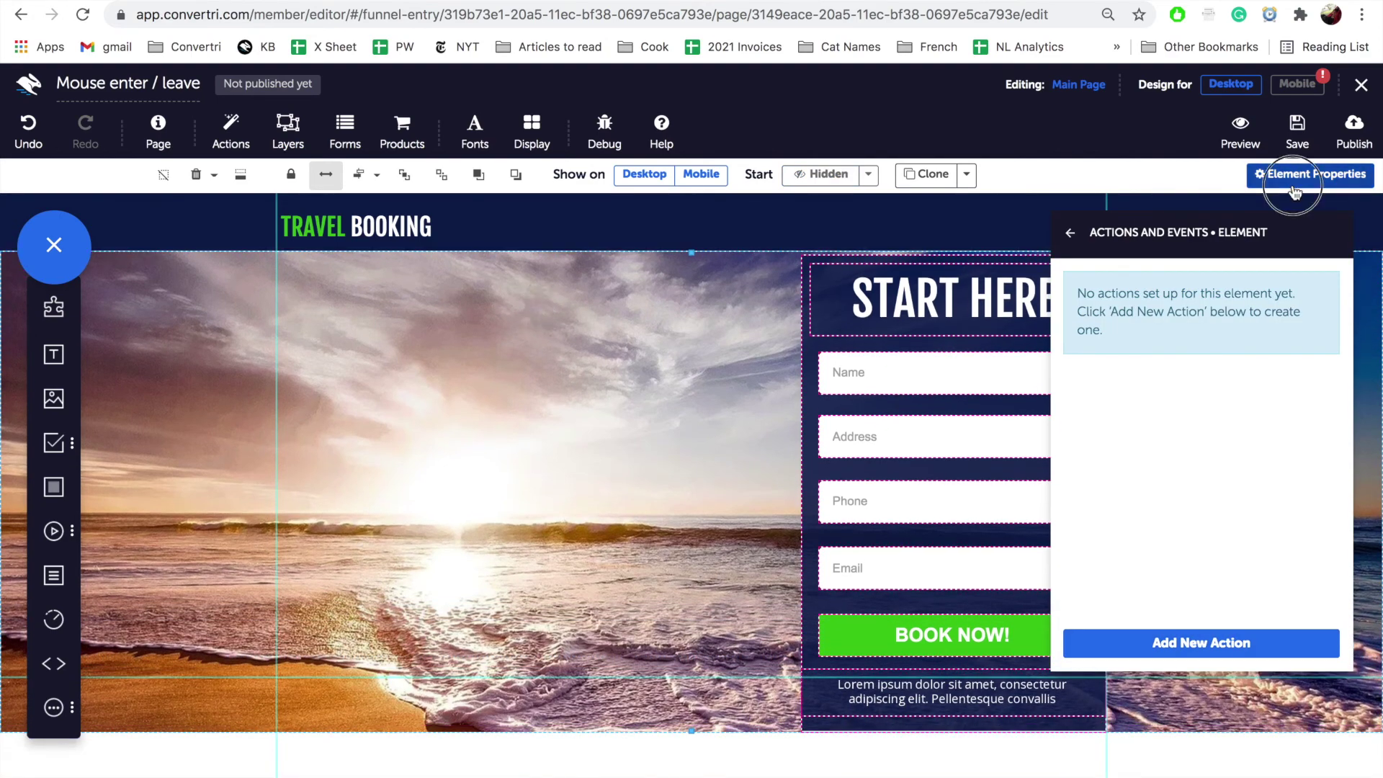
pyautogui.click(1310, 174)
pyautogui.click(1299, 134)
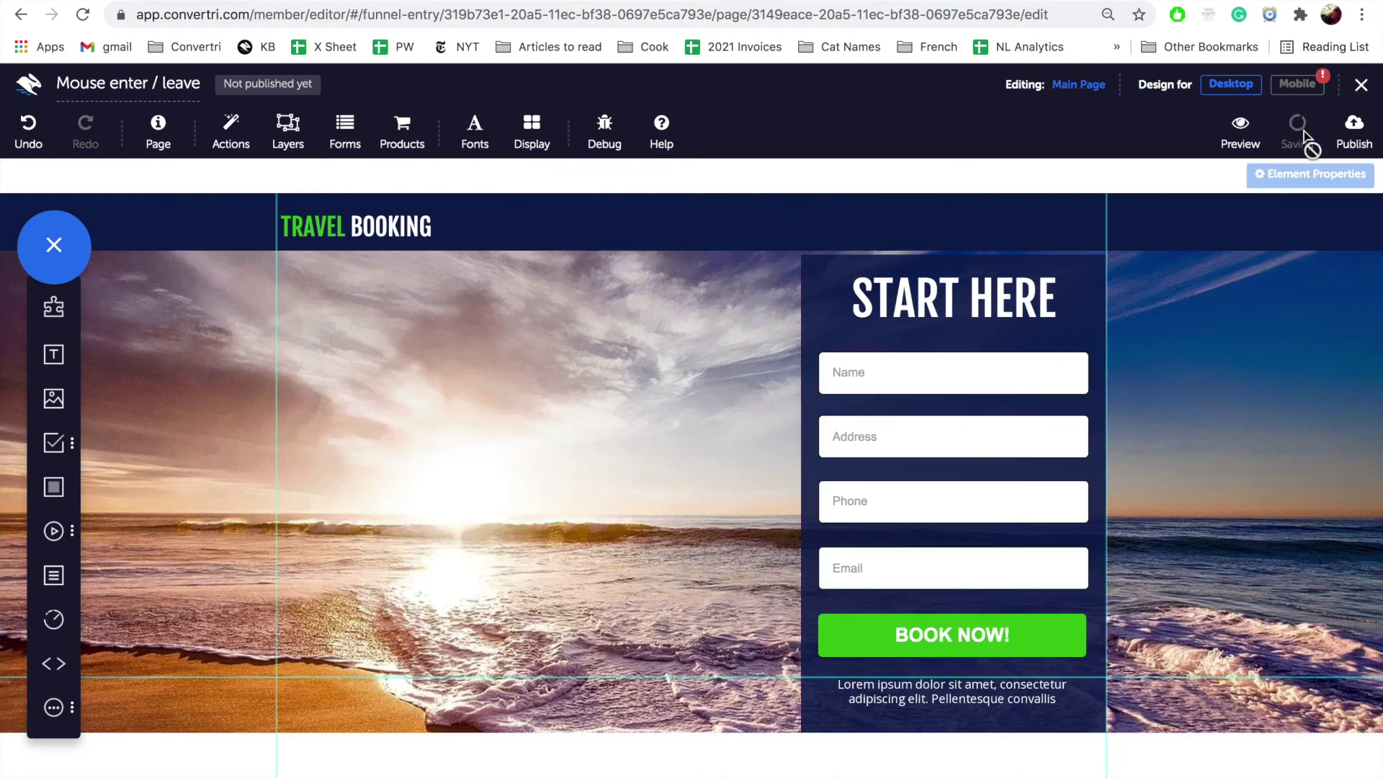
pyautogui.click(1240, 131)
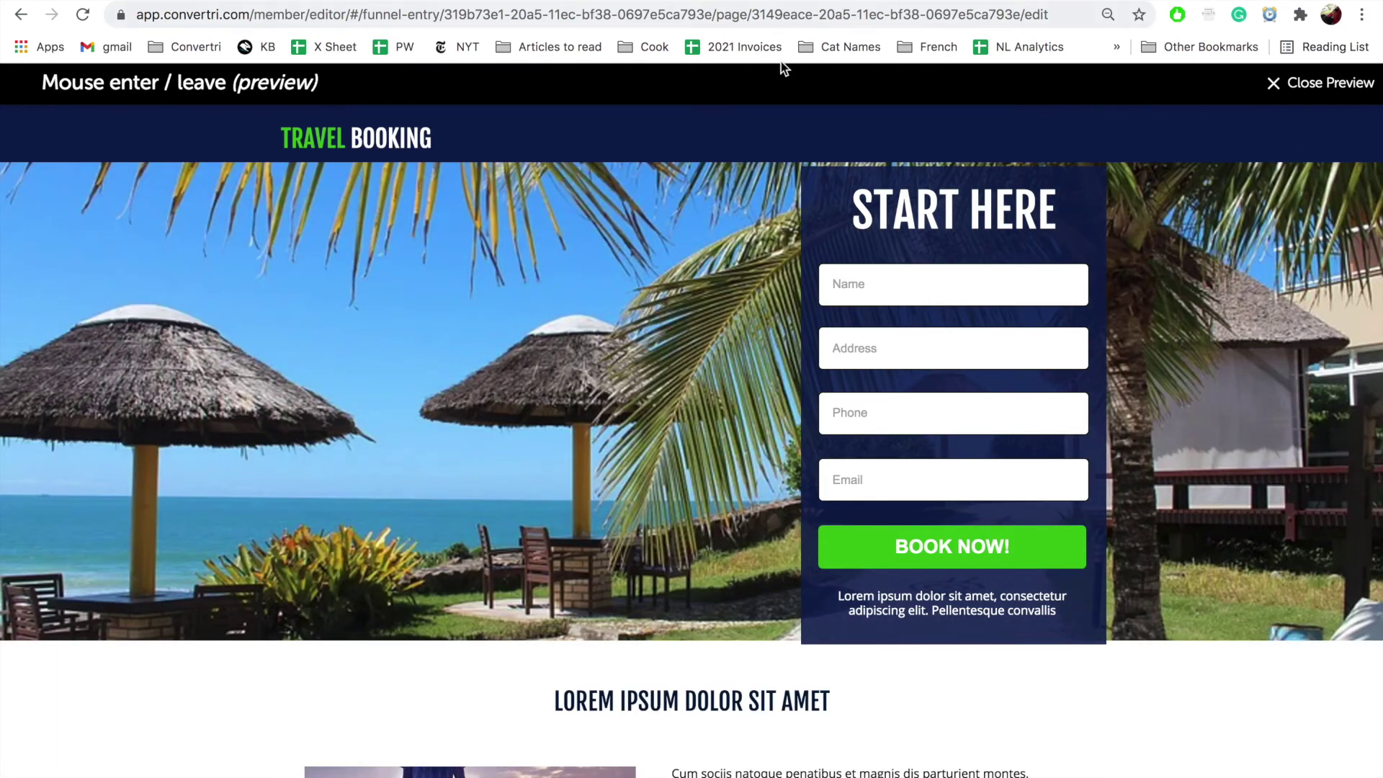
pyautogui.moveTo(655, 273)
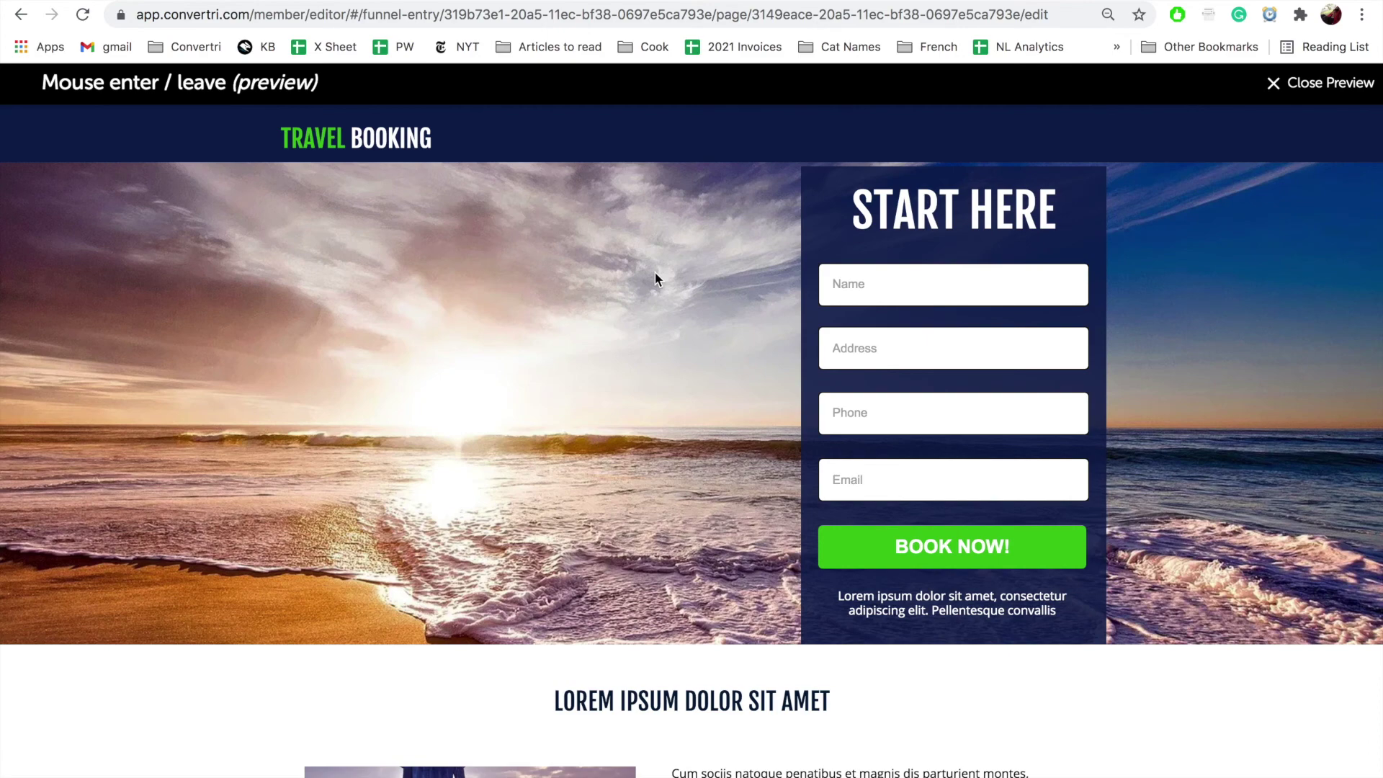
pyautogui.click(1275, 84)
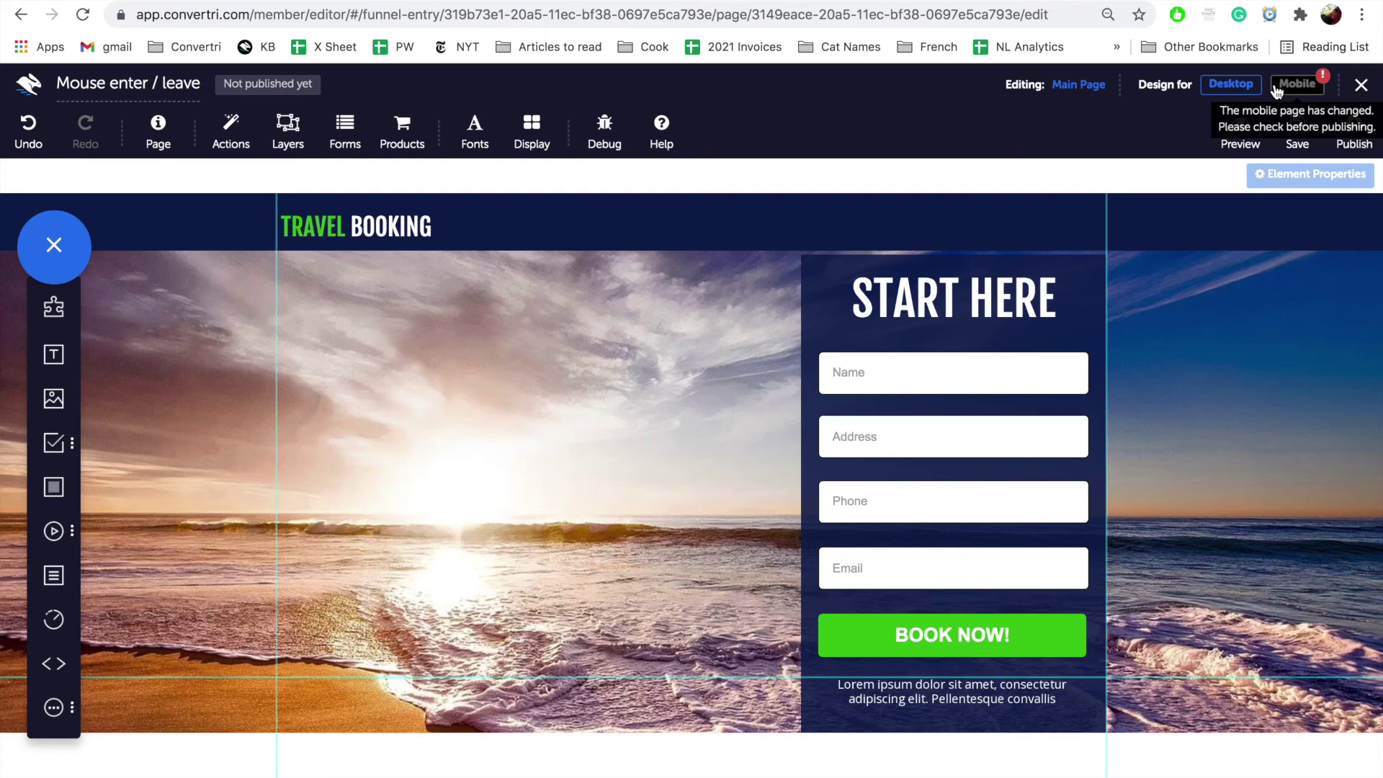
# On the hero background element, add a new Mouse Movement event triggered On mouse leaving
pyautogui.click(673, 413)
pyautogui.click(1300, 174)
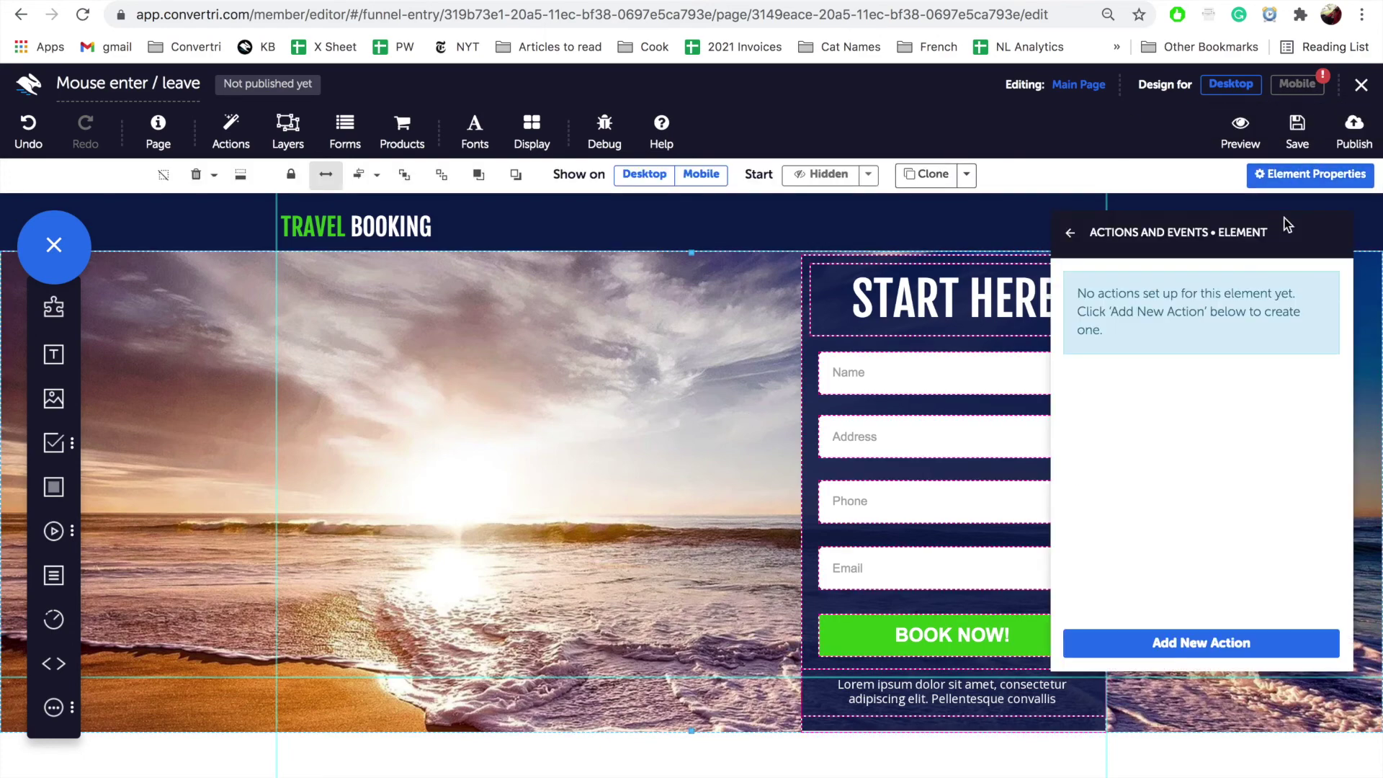
pyautogui.click(1071, 232)
pyautogui.click(1102, 702)
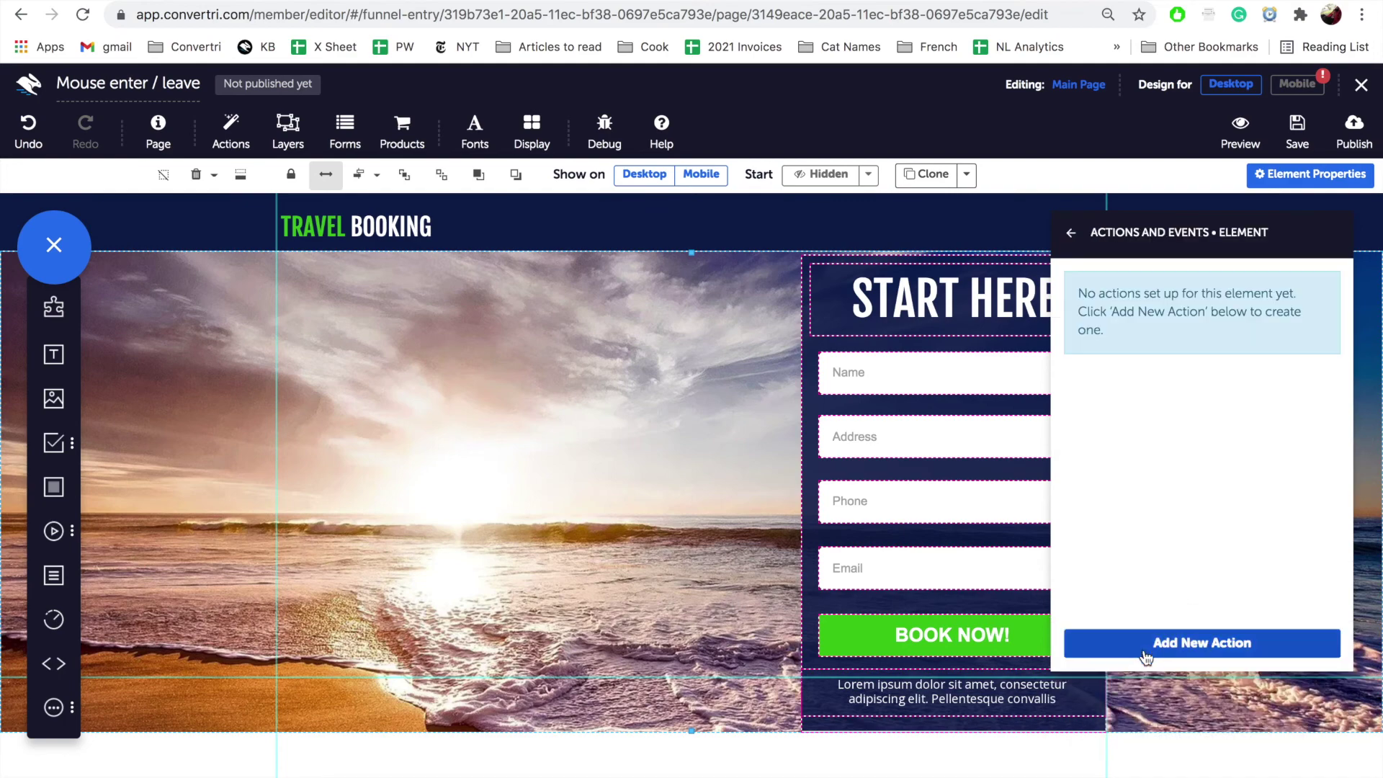
pyautogui.click(1149, 643)
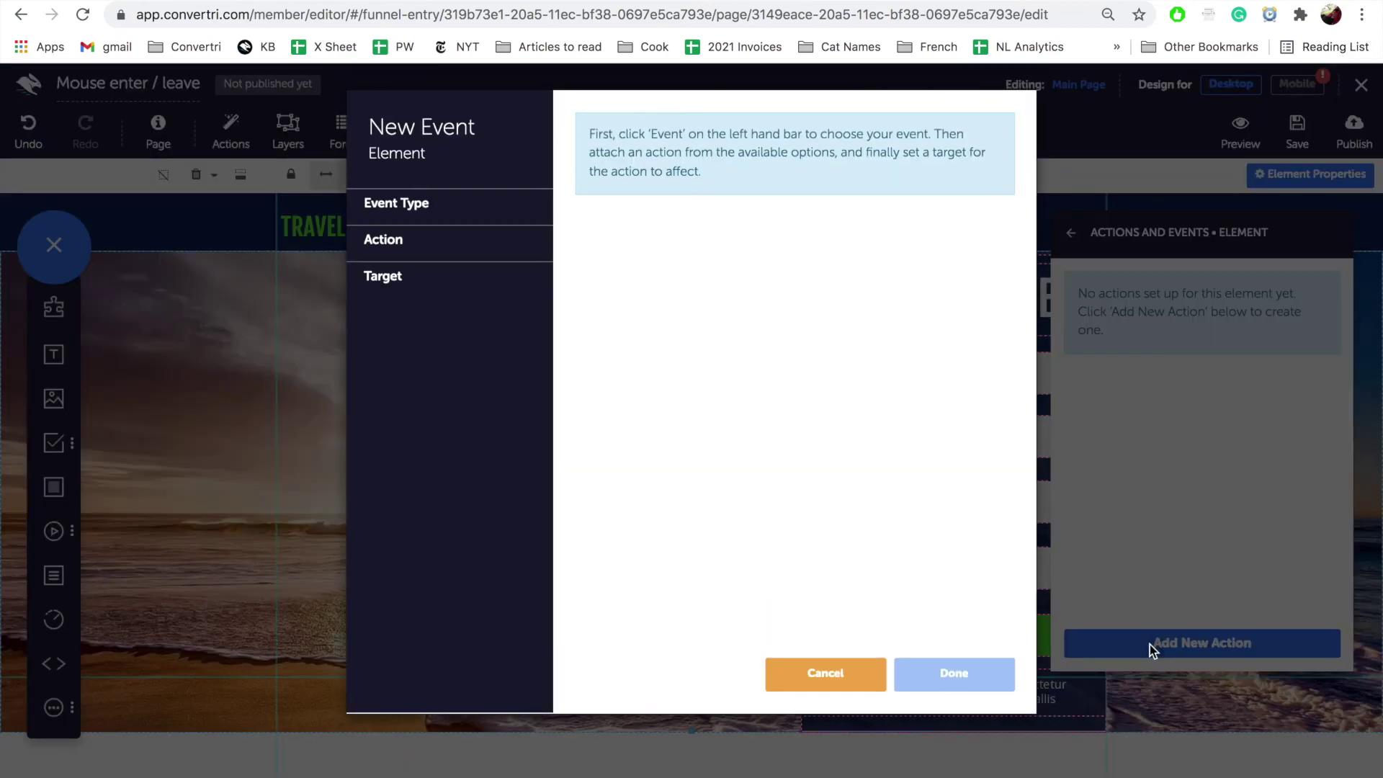
pyautogui.click(490, 221)
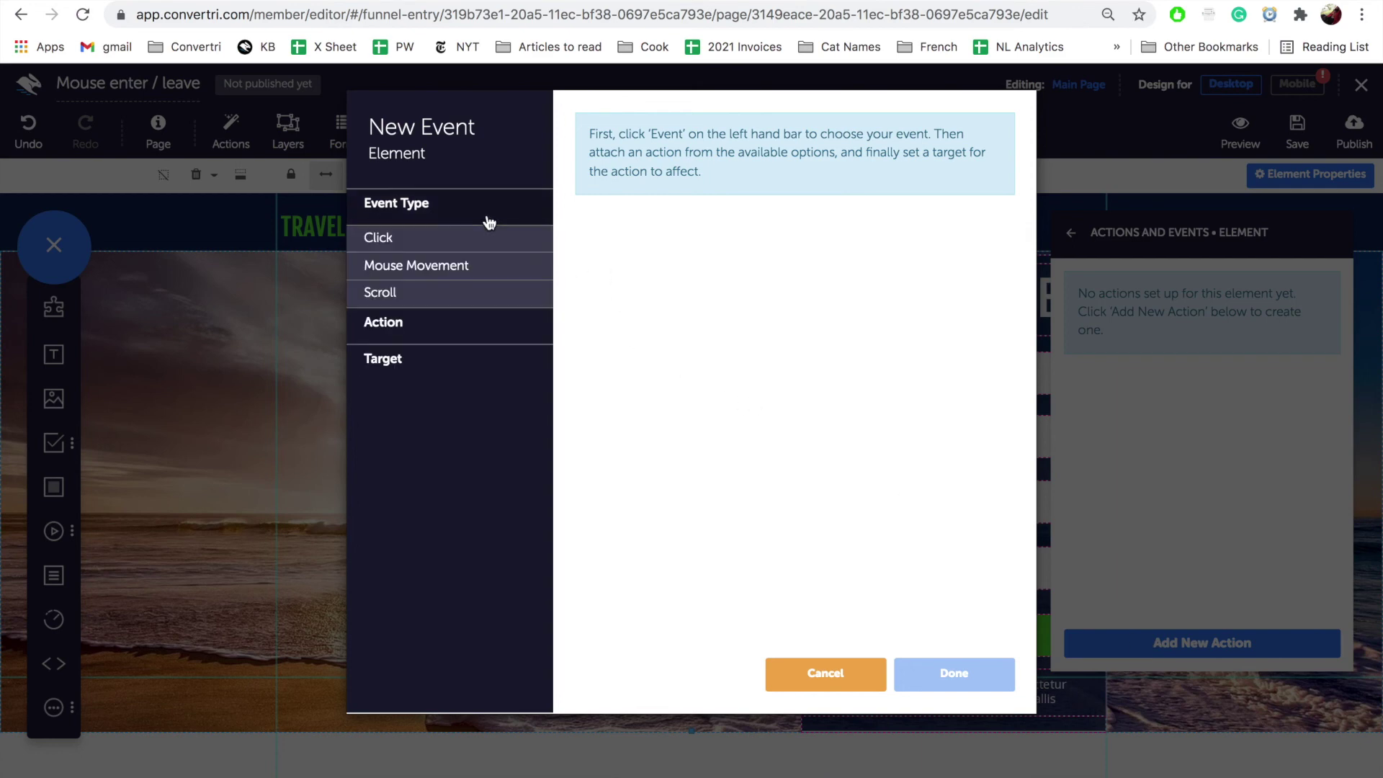
pyautogui.click(470, 267)
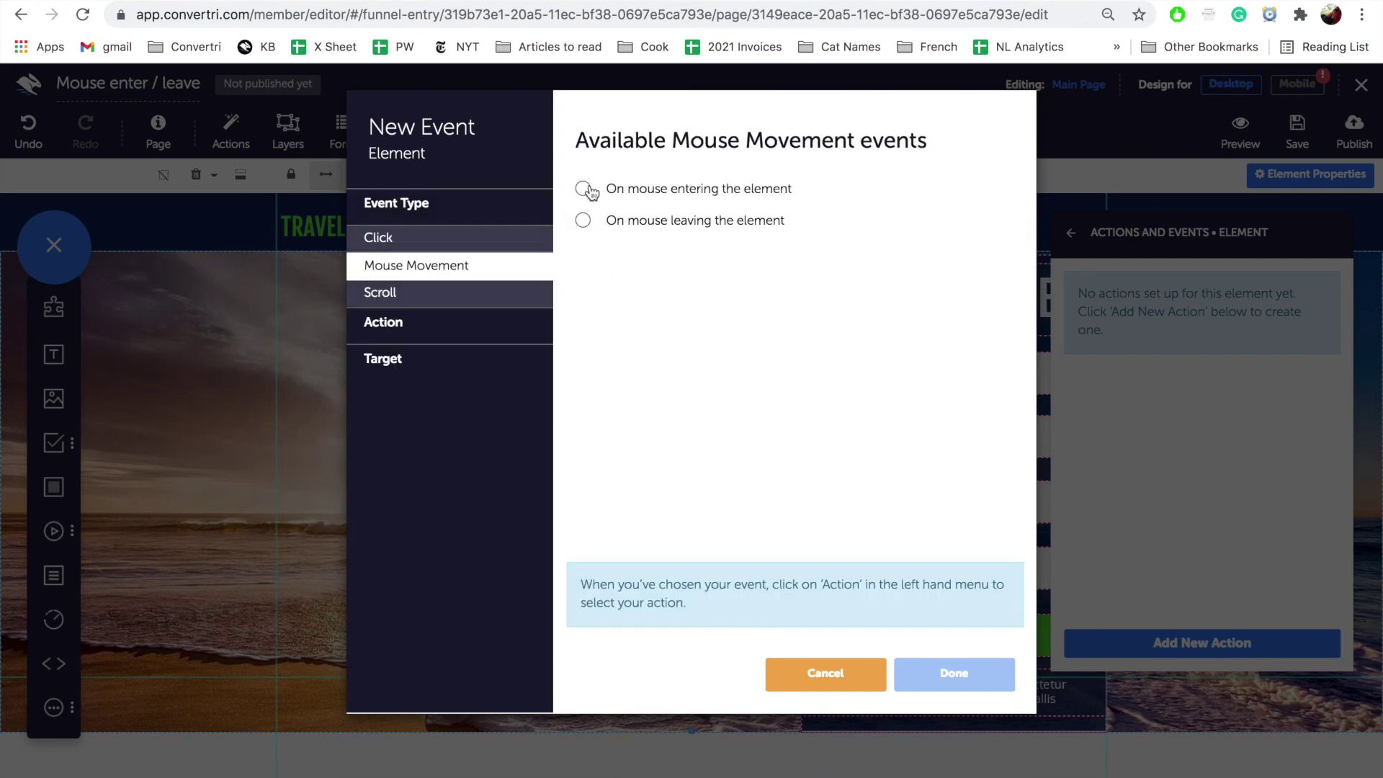
pyautogui.click(582, 222)
pyautogui.click(472, 326)
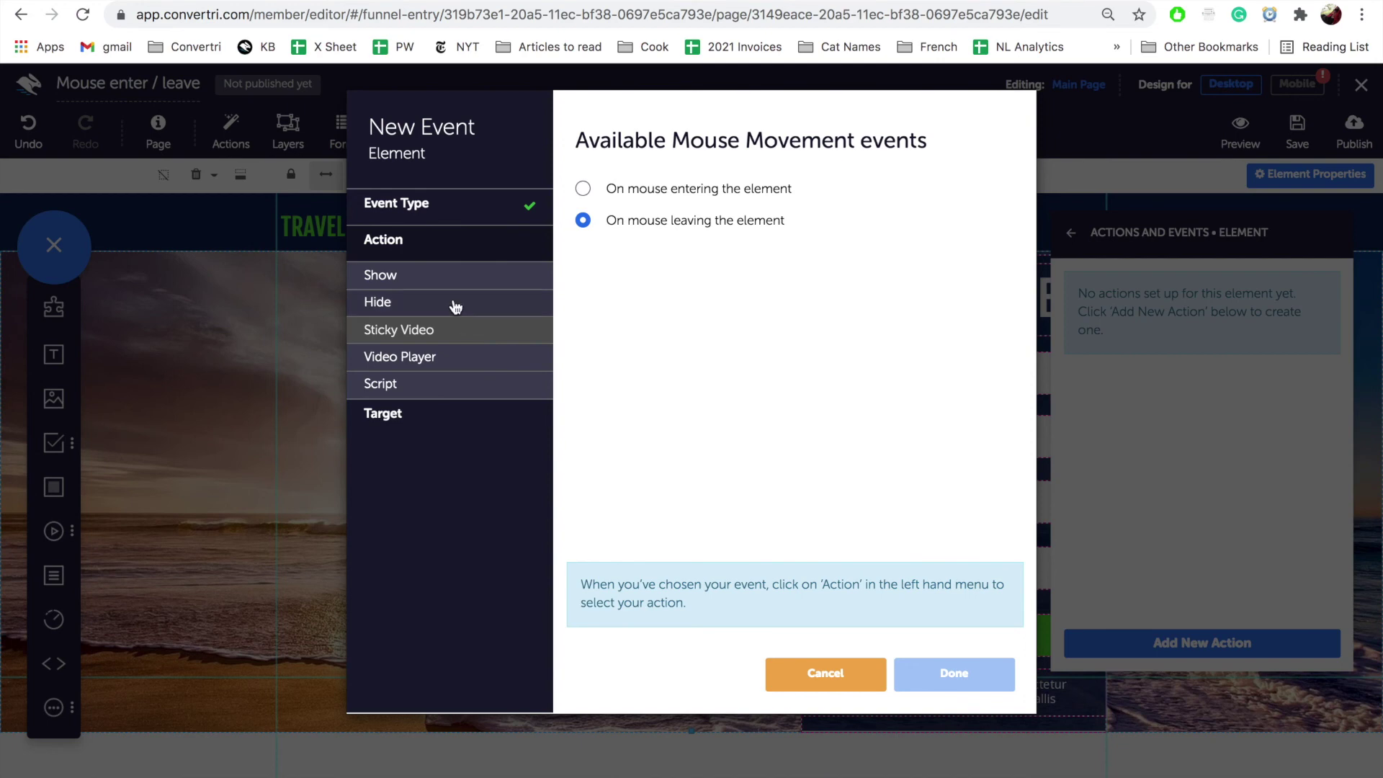
# Set the action to Hide > Fade out on Beach Sunset, excluding contained elements, and confirm
pyautogui.click(455, 308)
pyautogui.click(585, 220)
pyautogui.click(457, 417)
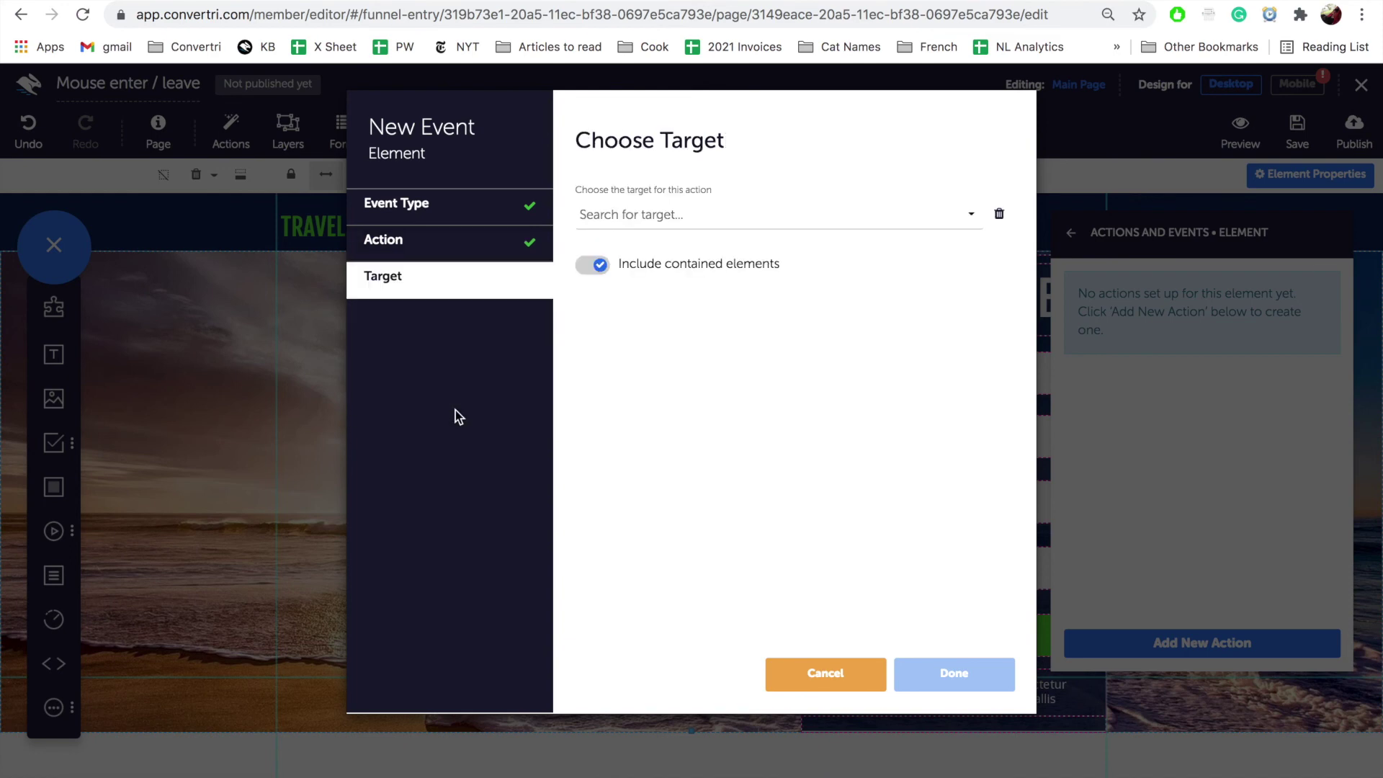
pyautogui.click(661, 230)
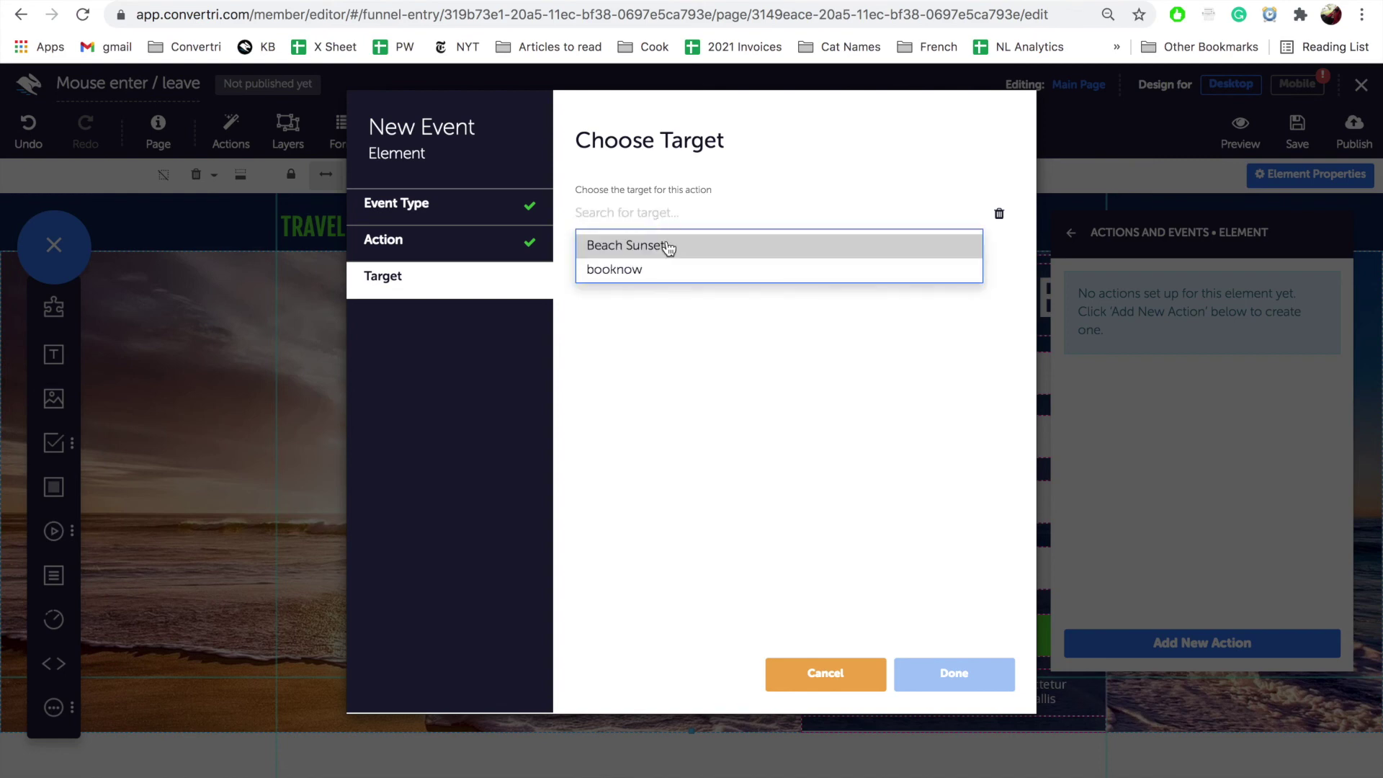
pyautogui.click(669, 247)
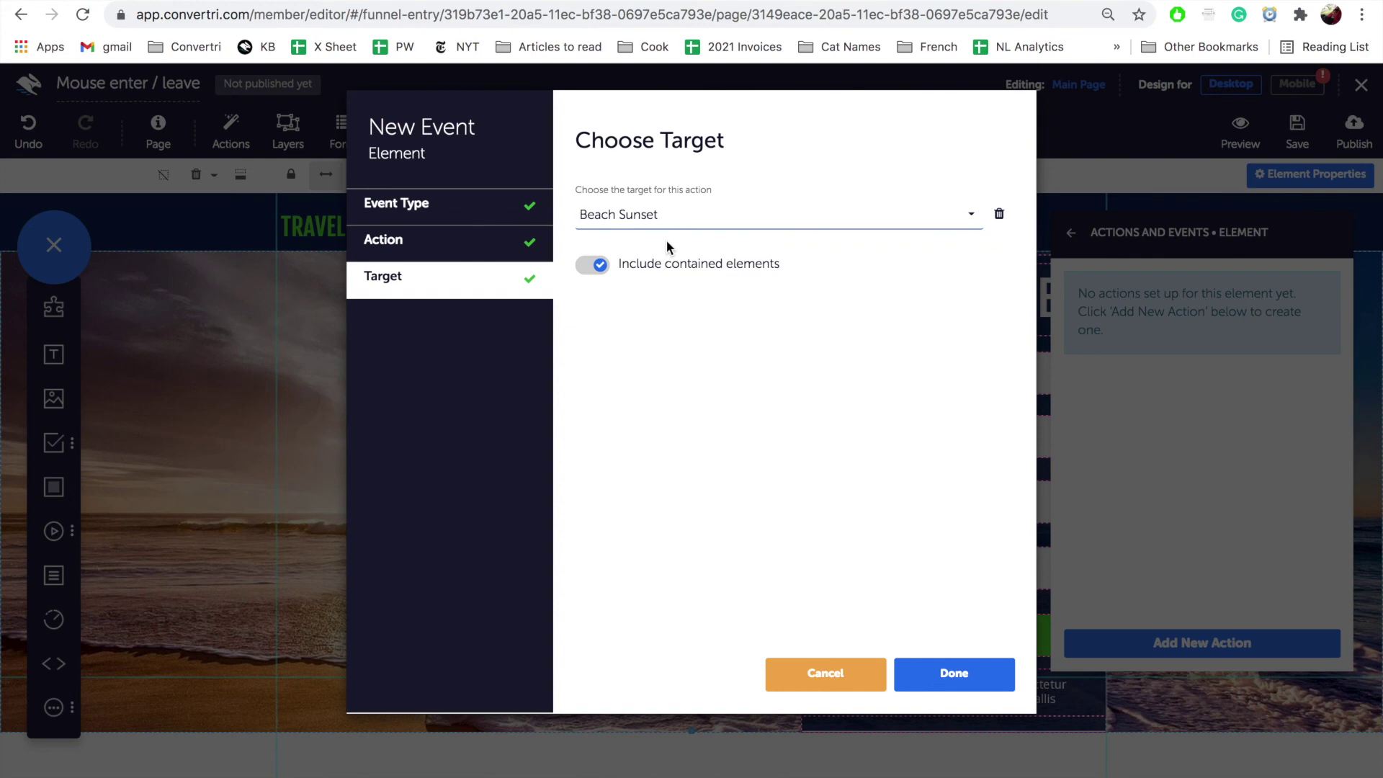
pyautogui.click(595, 266)
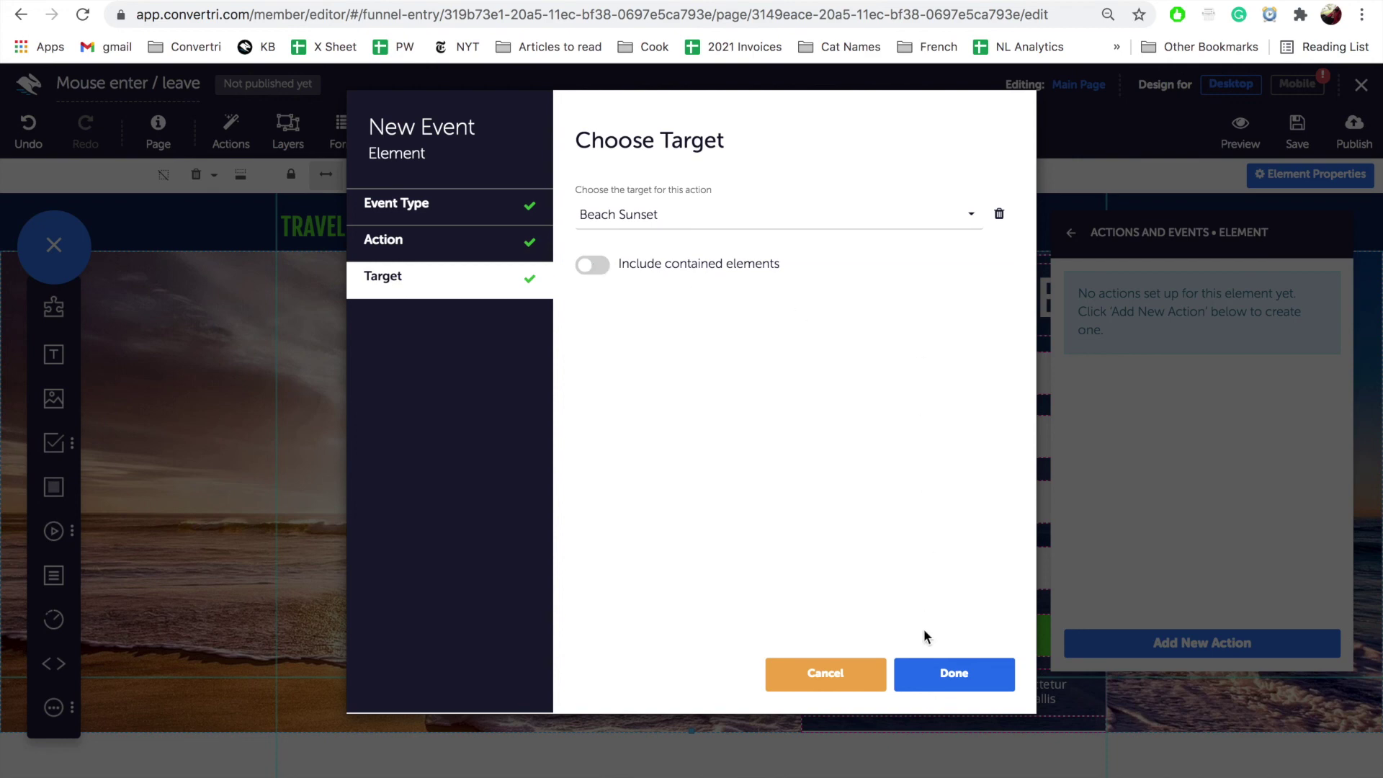
pyautogui.click(933, 680)
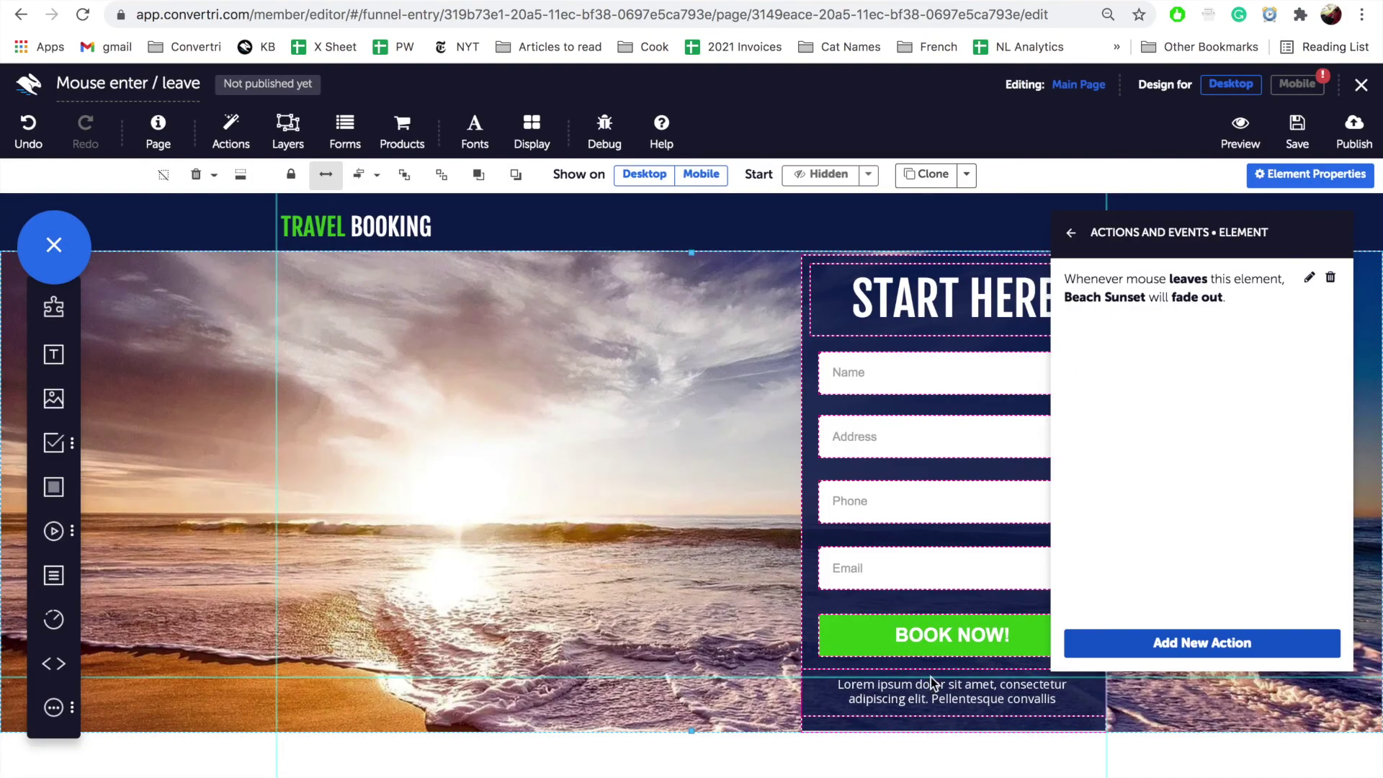
# Save and preview the Mouse enter / leave page, checking Beach Sunset fades over the palm hero
pyautogui.click(1296, 137)
pyautogui.click(1239, 137)
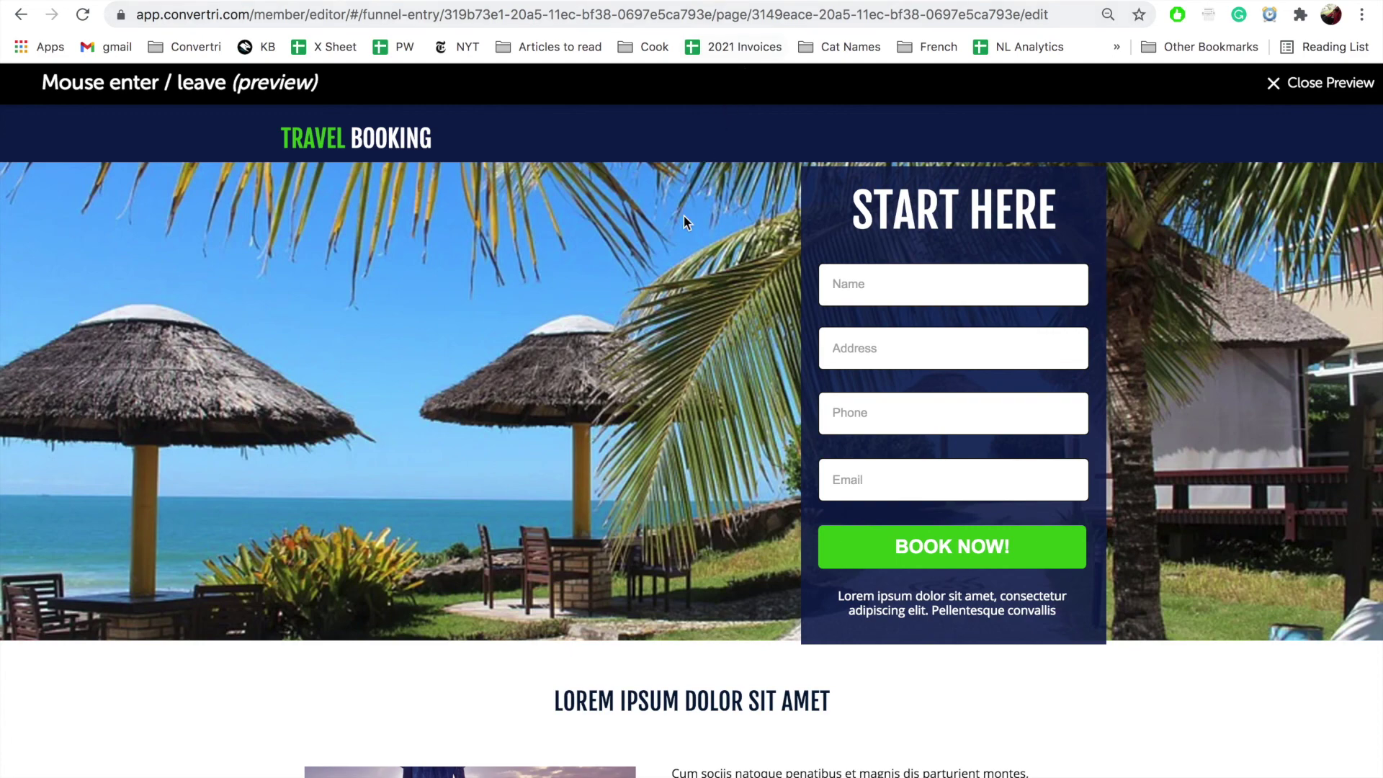
pyautogui.moveTo(685, 222)
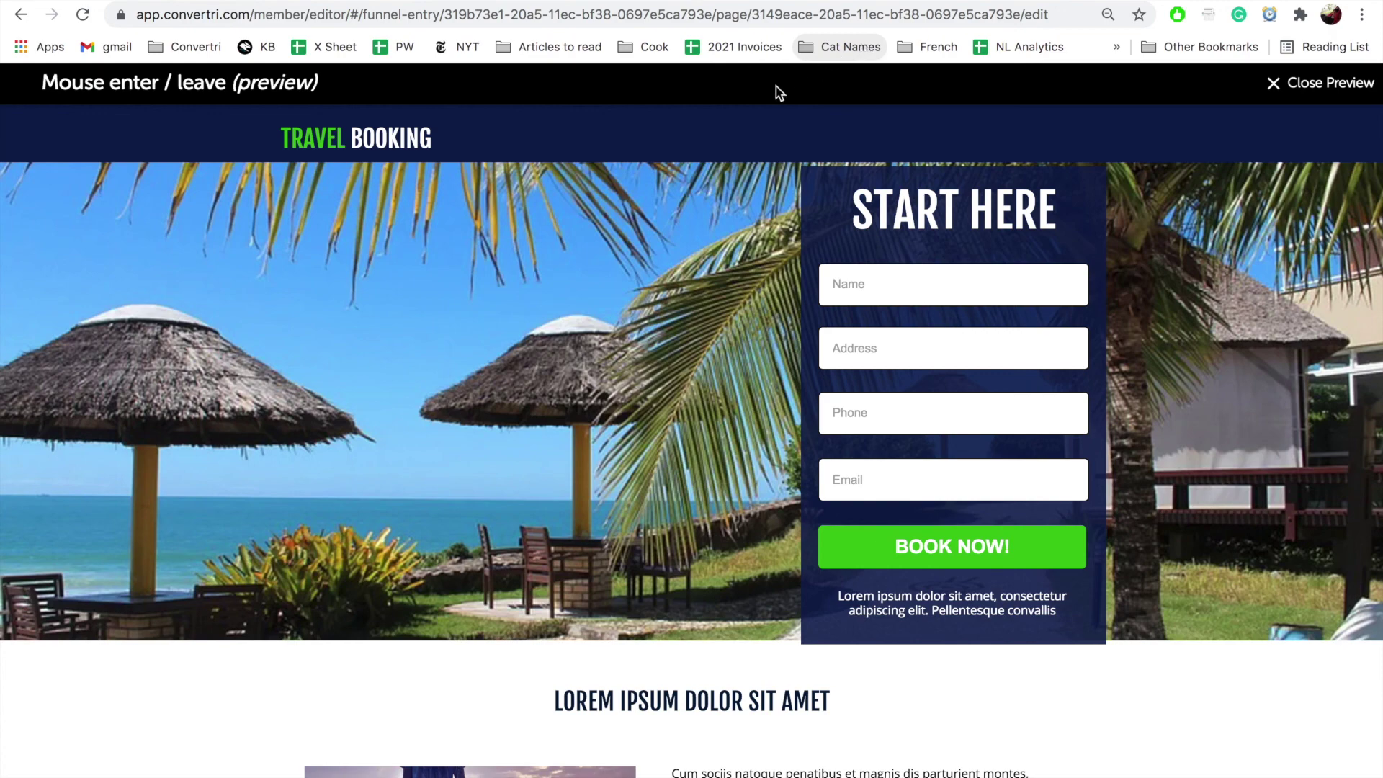
pyautogui.moveTo(637, 244)
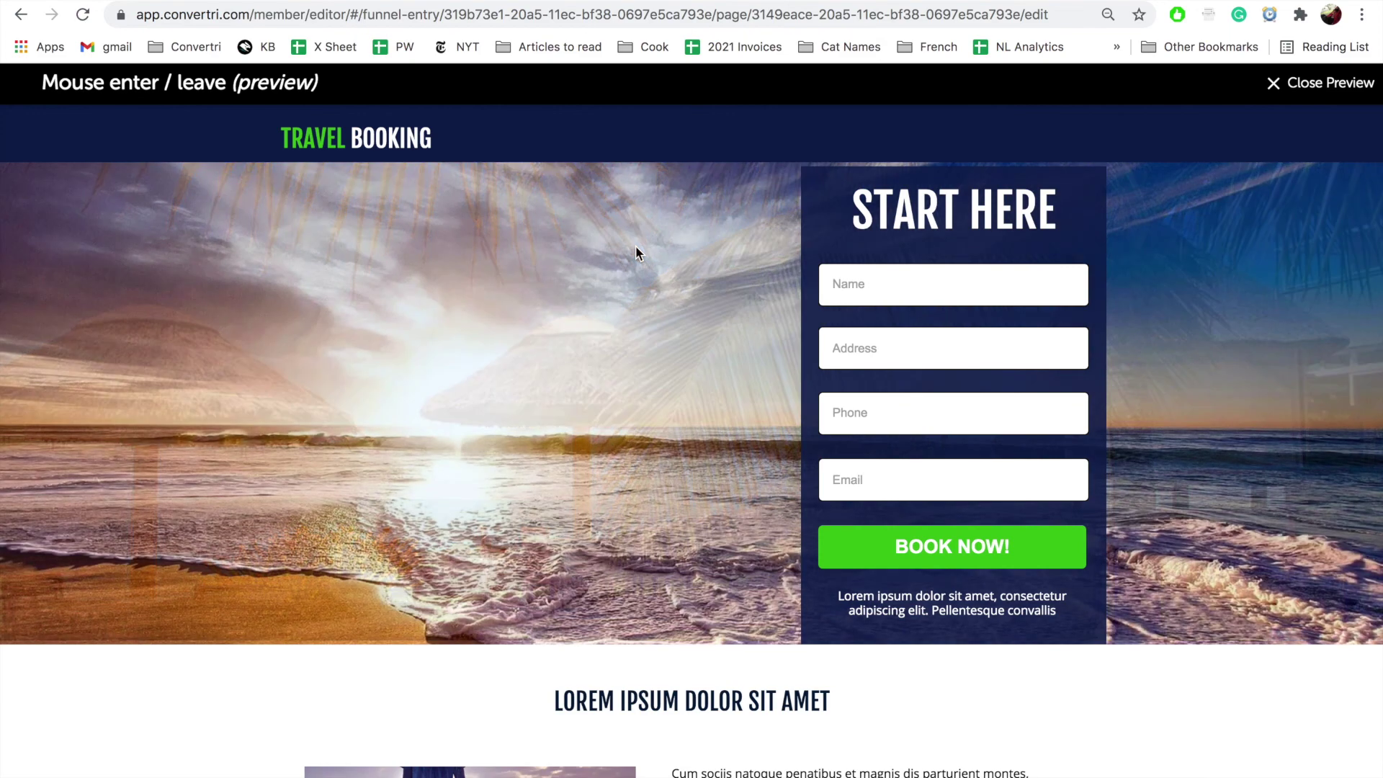